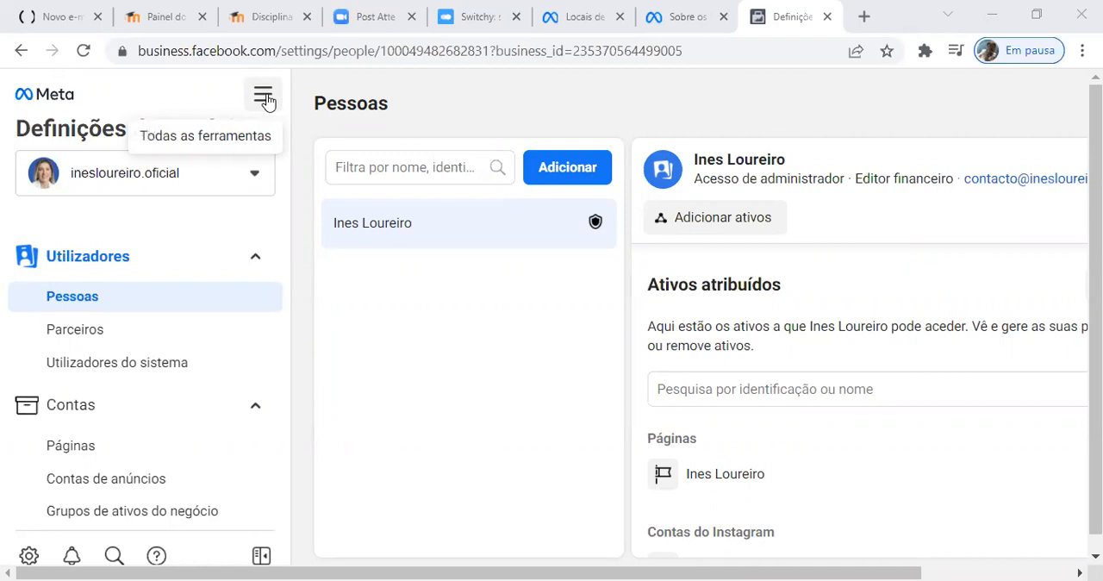
Step: Open the audience manager (Público) and look over the audience types that can be created
left_click(262, 96)
left_click(613, 189)
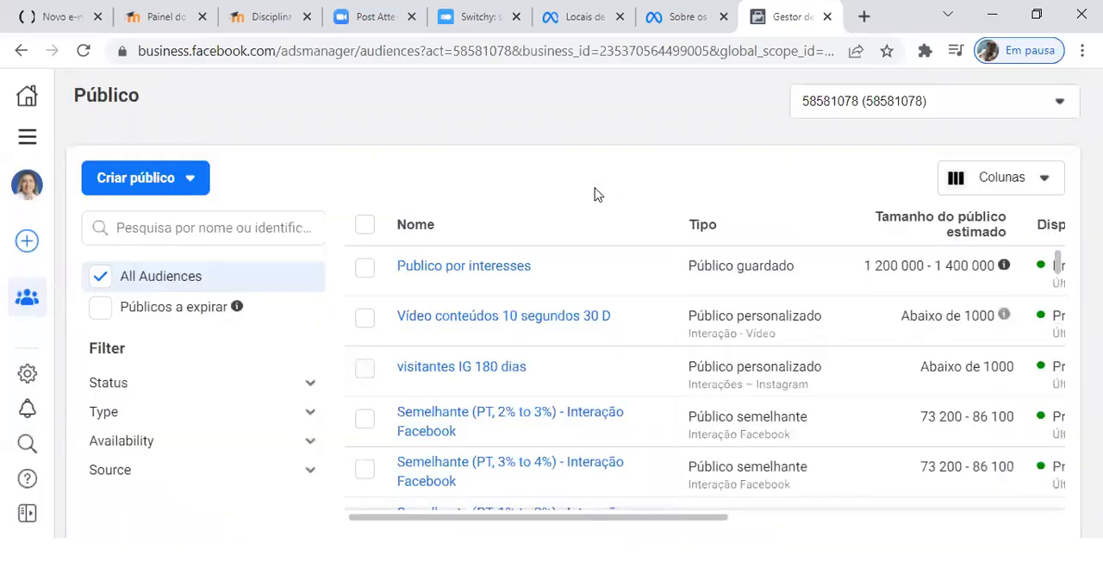
left_click(197, 180)
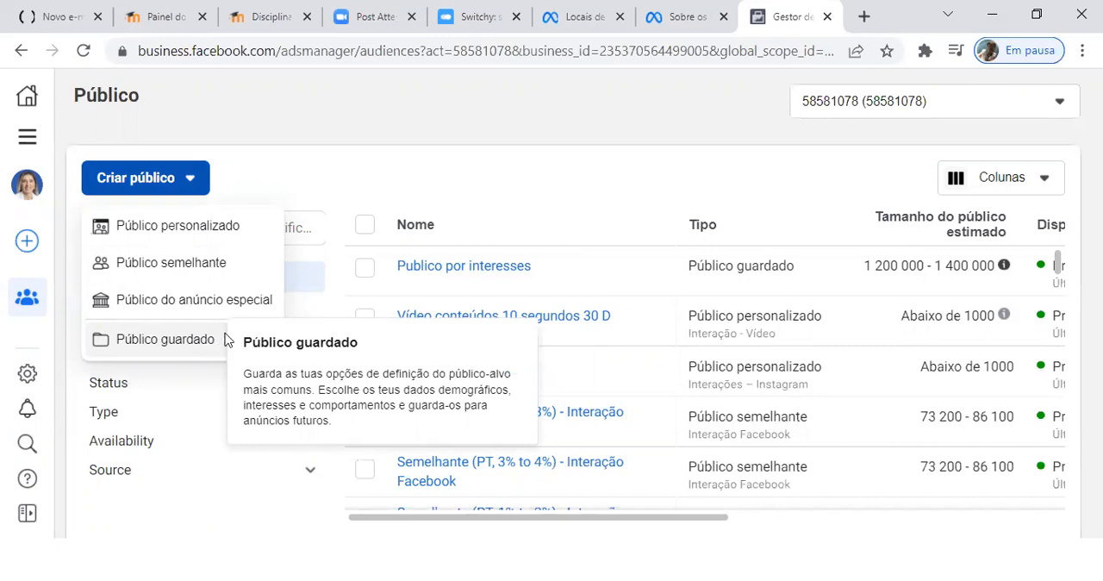
left_click(240, 178)
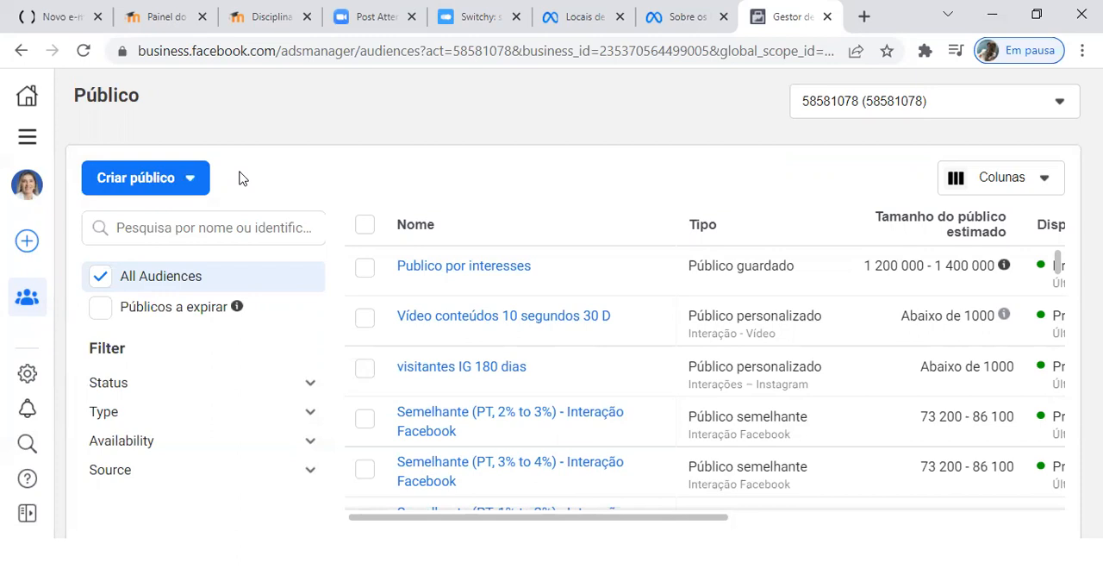
Step: Start a new custom audience with the Instagram account (Conta do Instagram) as its source
left_click(191, 177)
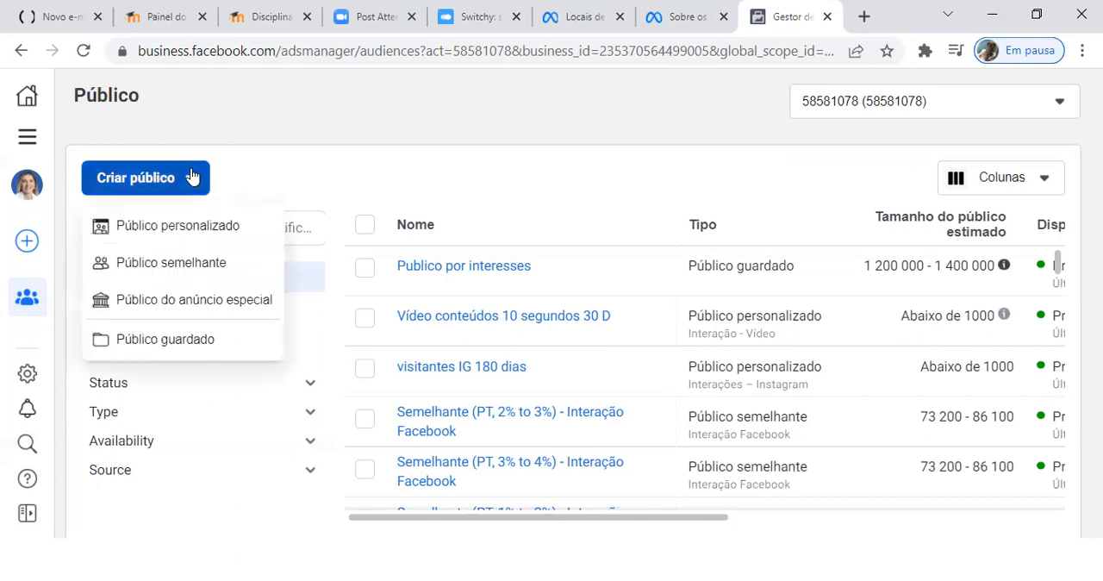
left_click(207, 228)
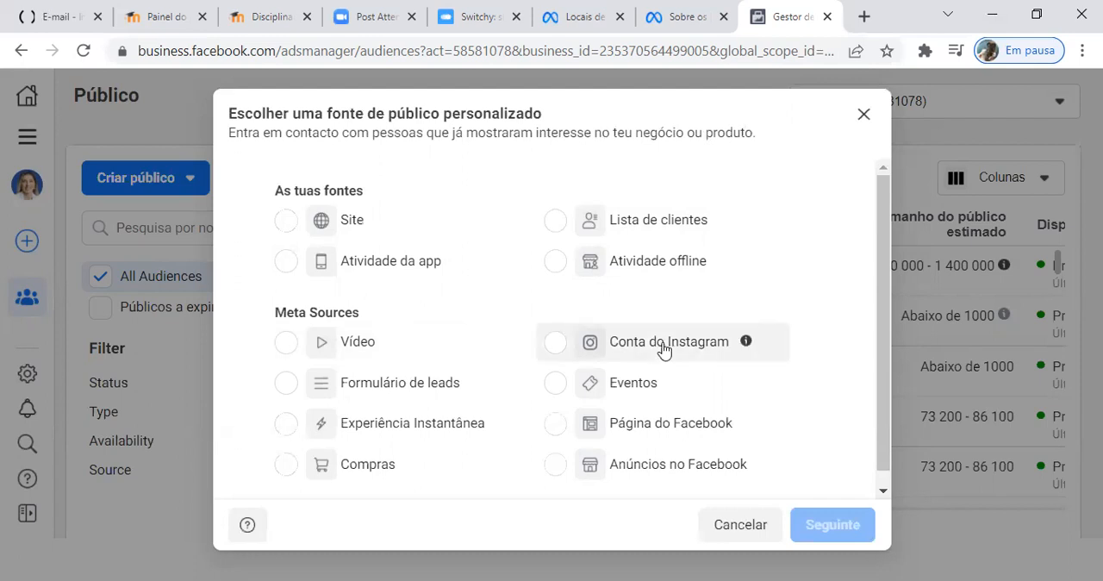
left_click(556, 343)
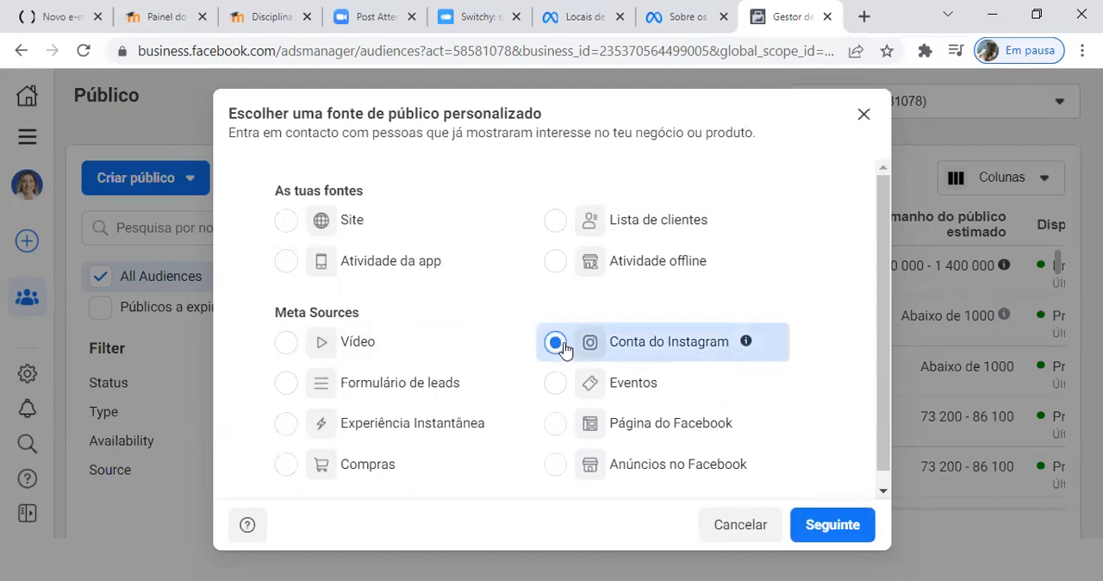
left_click(851, 525)
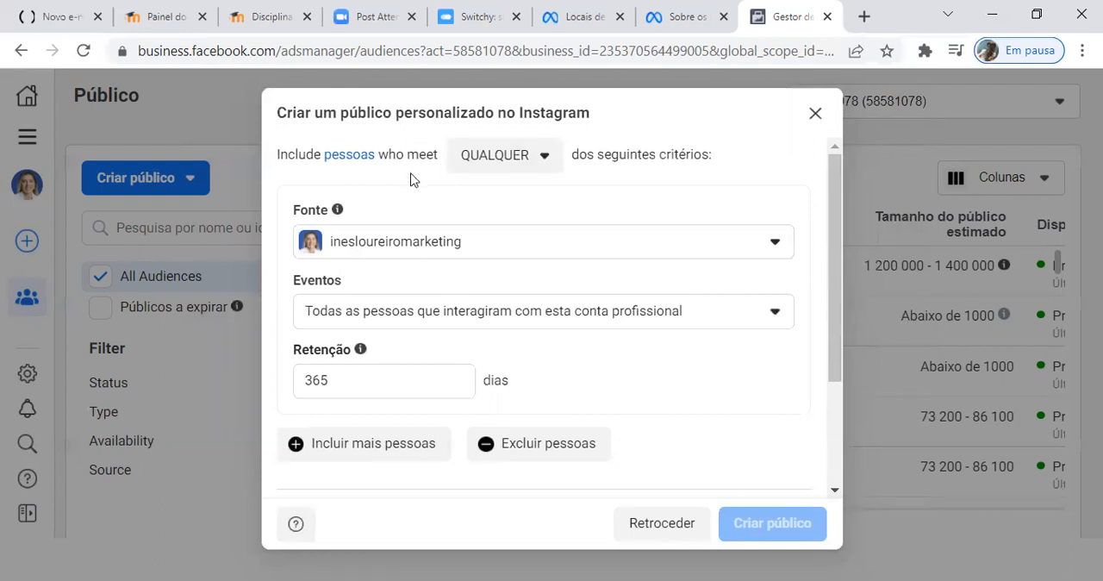
Step: Check the criteria matching options and choose "Todas as pessoas que interagiram com esta conta profissional" as the event
left_click(549, 164)
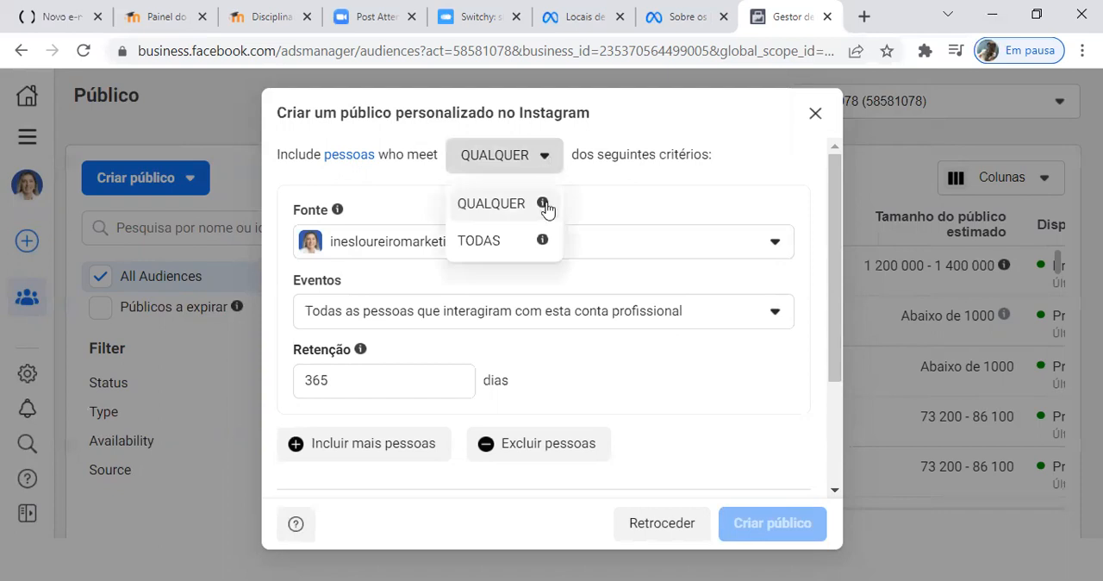
mouse_move(542, 248)
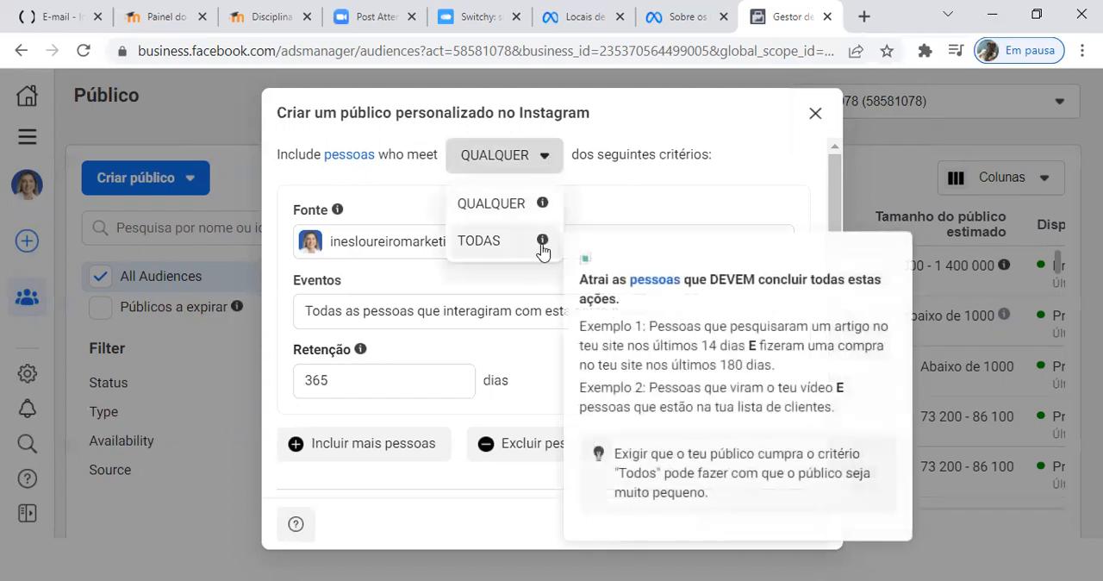
left_click(615, 178)
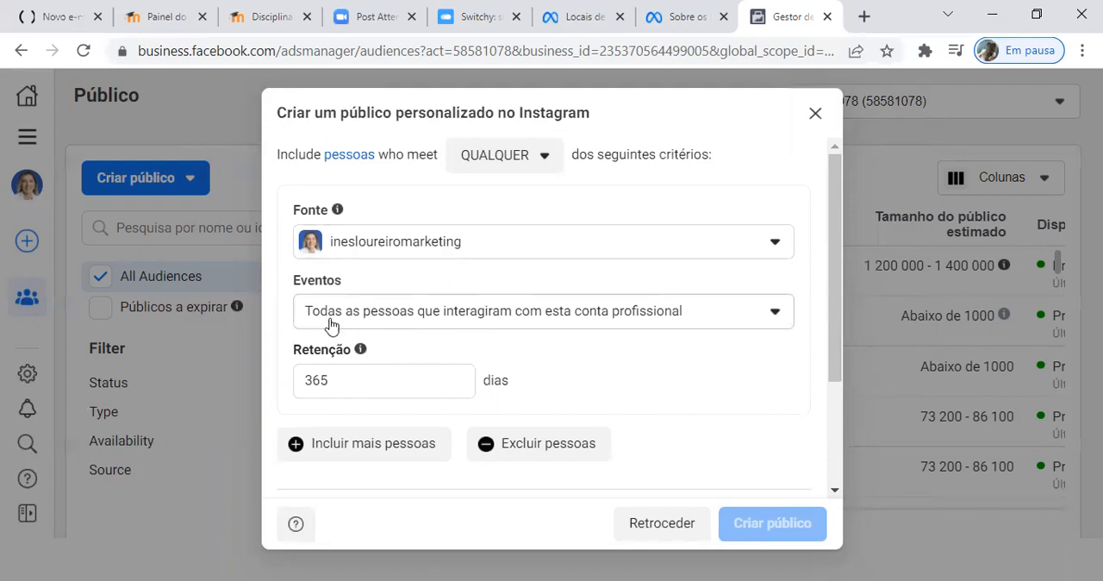
left_click(774, 315)
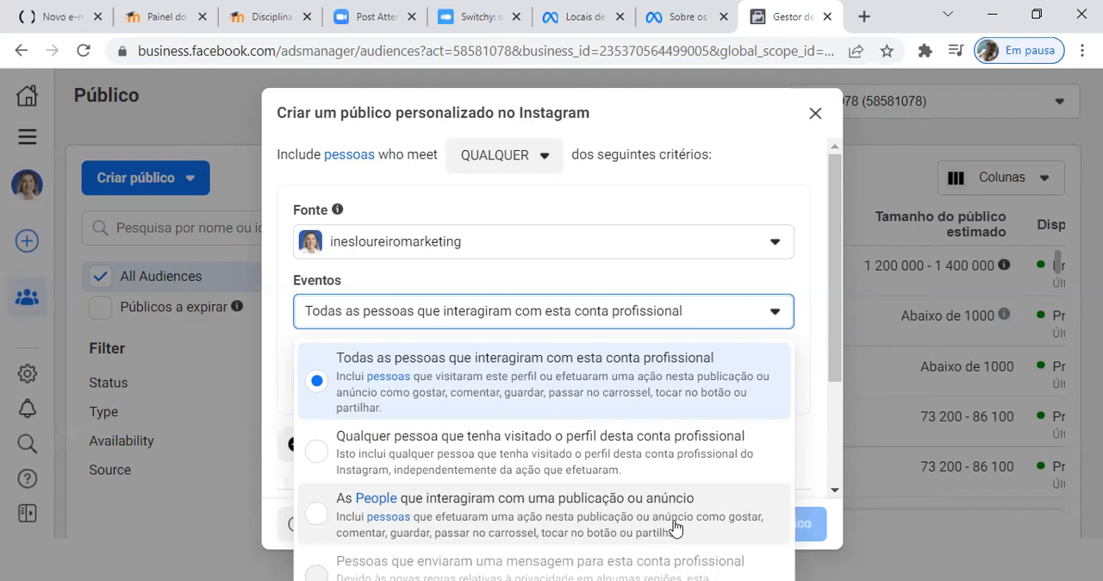
left_click(640, 384)
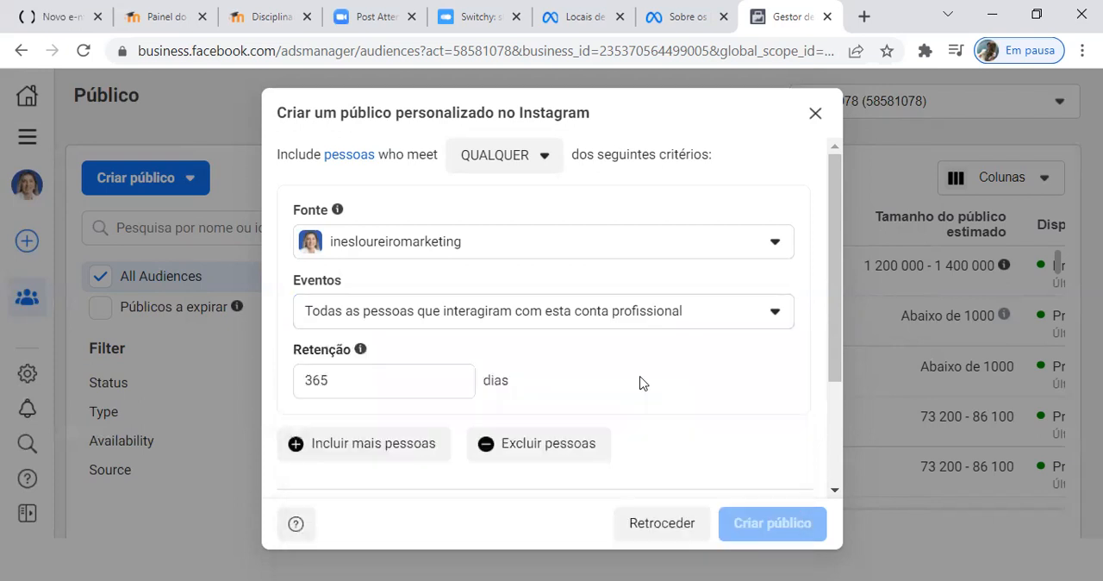
Step: Try retention periods of 30 and 60 days, and set the retention back to 365 days
double_click(360, 380)
type("30")
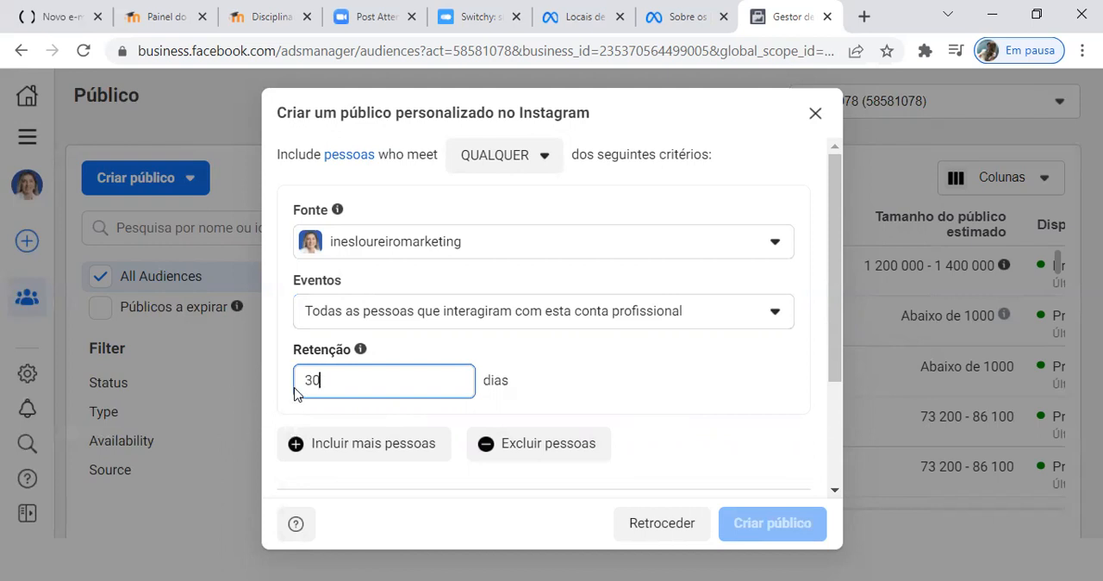
double_click(355, 387)
type("60")
double_click(299, 382)
type("365")
left_click(564, 354)
Step: Name the custom audience "Interação Conta Instagram"
scroll(611, 352, "down", 1)
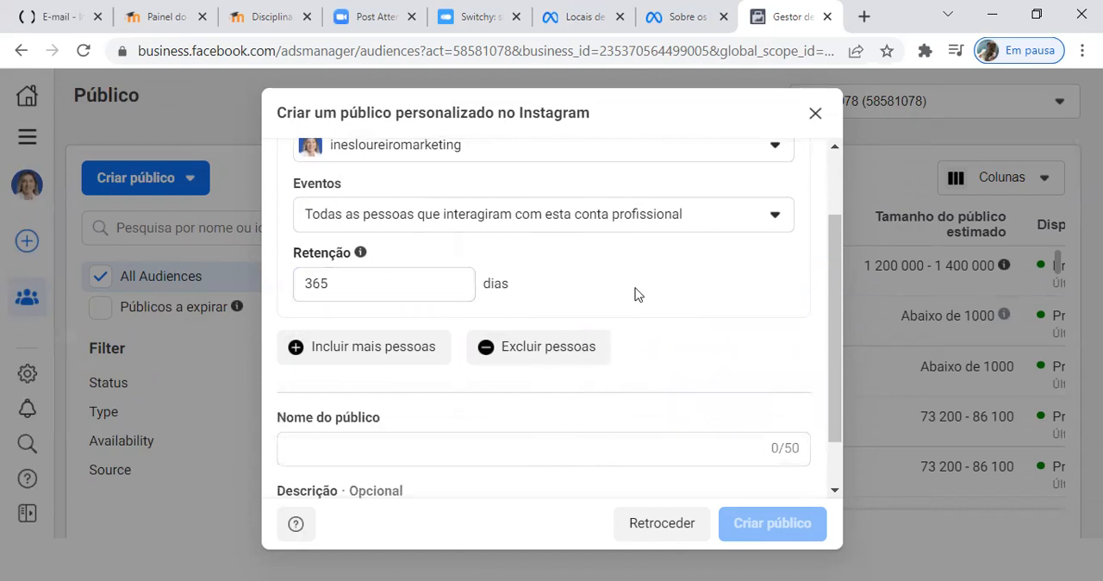
left_click(531, 449)
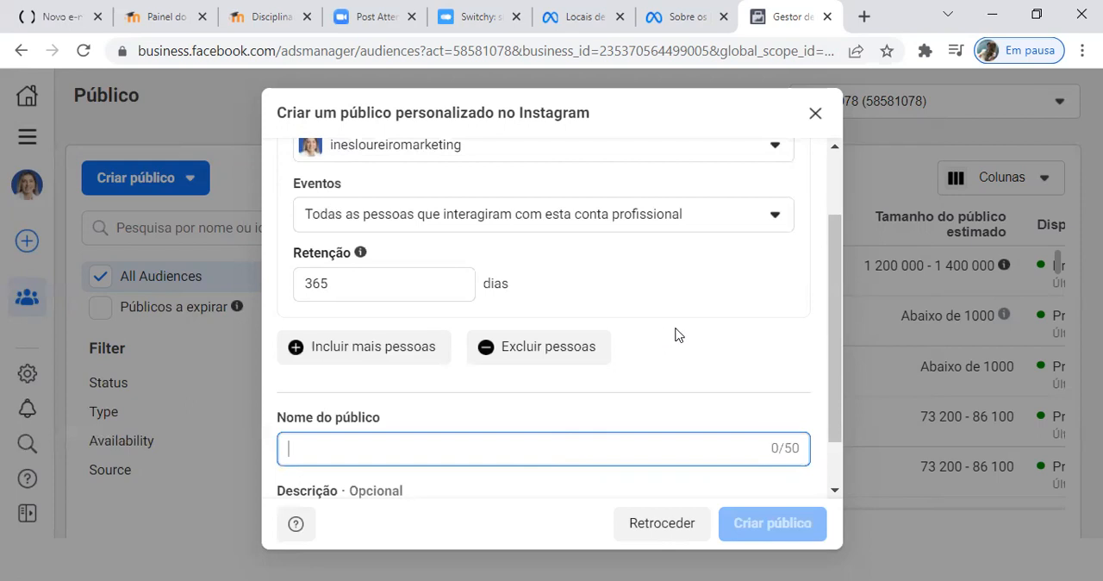
type("In")
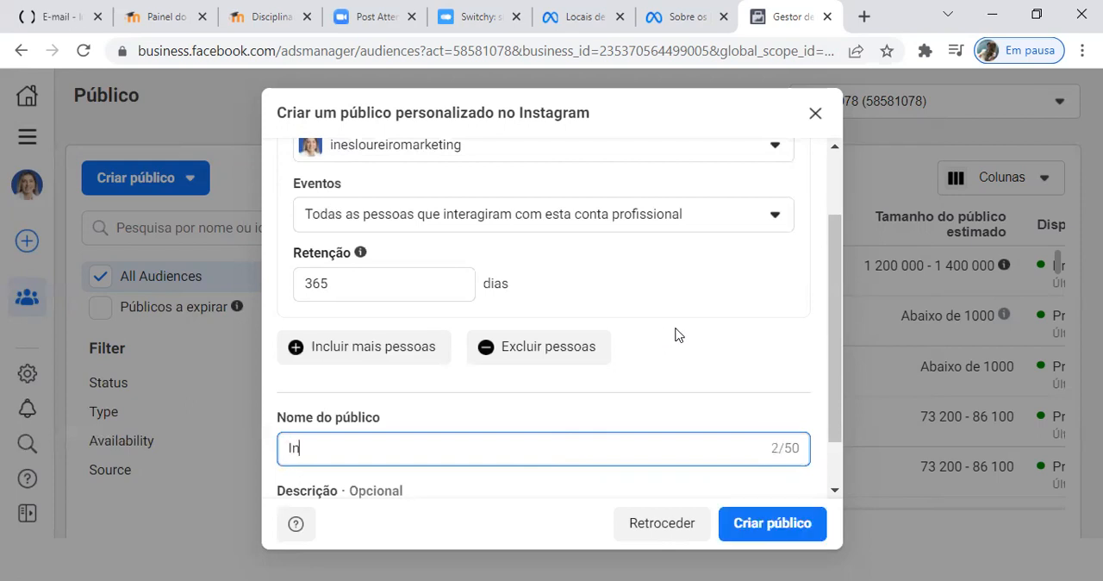
type("teração")
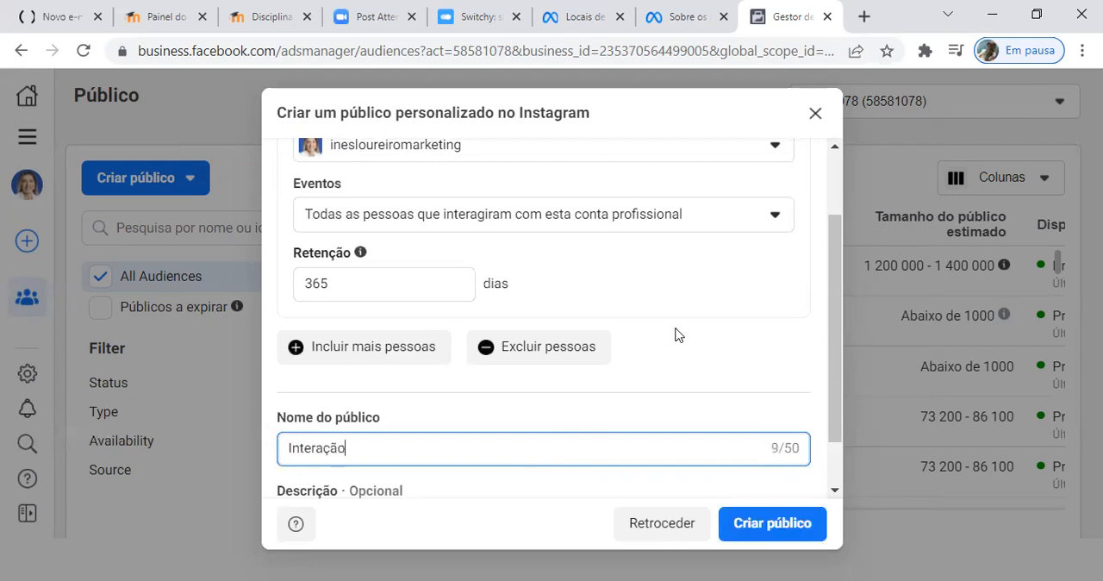
type(" Instagram")
left_click(291, 449)
left_click(346, 448)
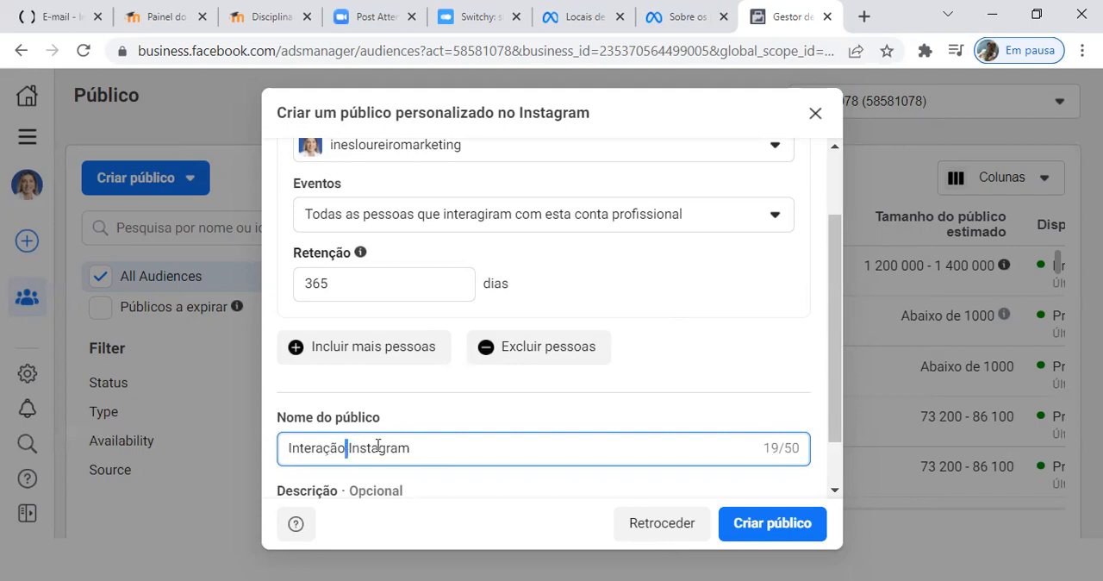
type("Conta")
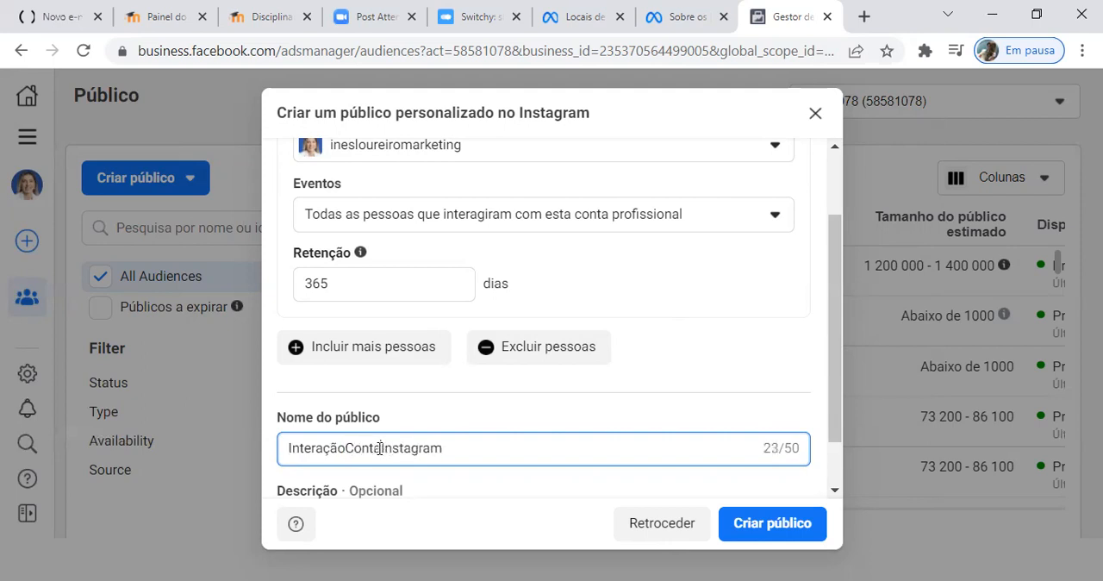
left_click(347, 448)
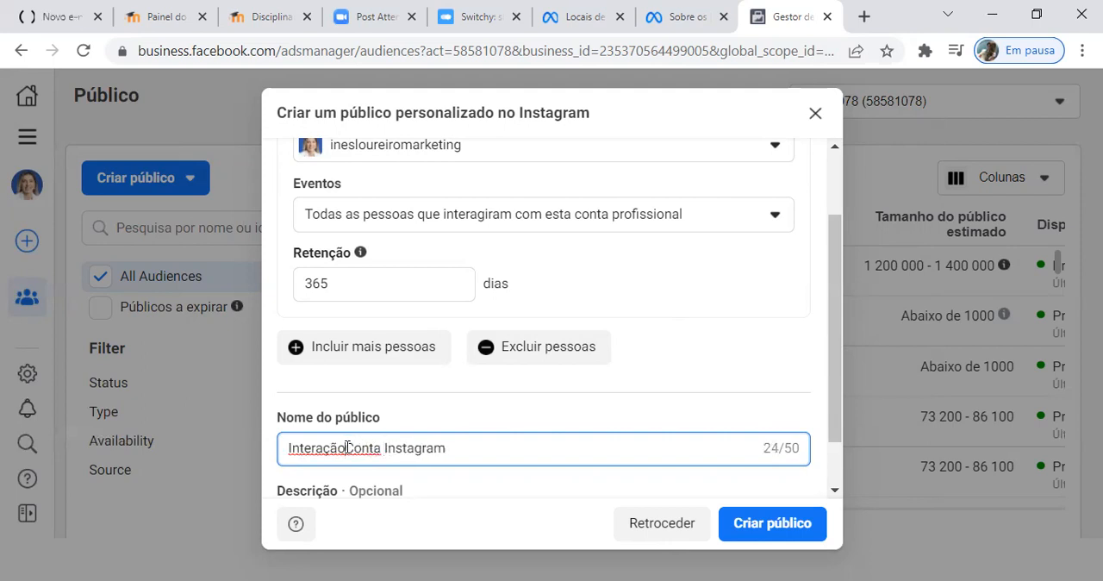
left_click(389, 447)
key("BackSpace")
Step: Review the Instagram audience's source, event, retention and name, and create the custom audience
scroll(524, 402, "down", 1)
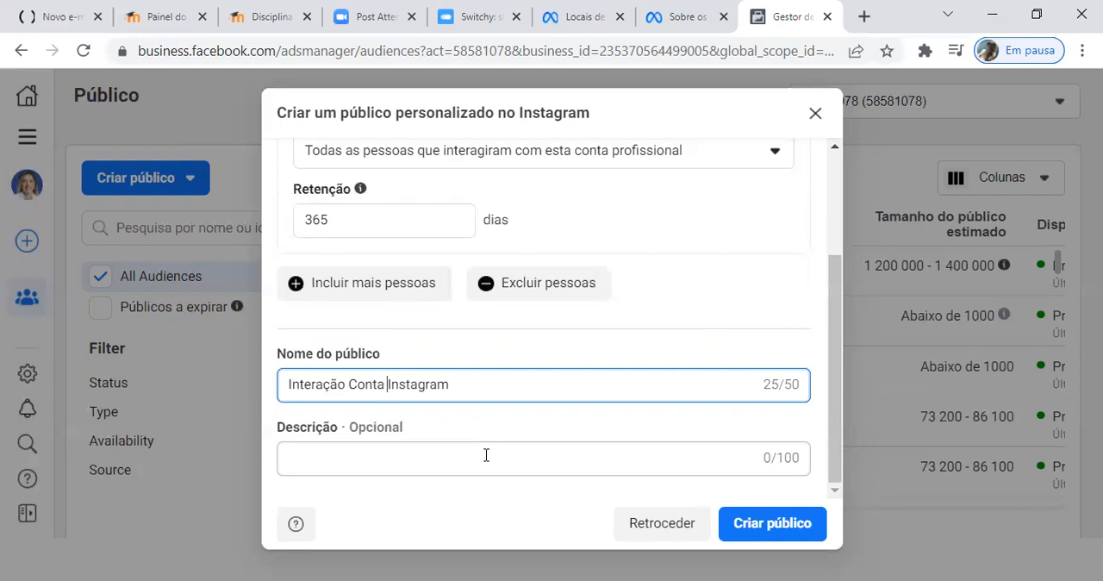
scroll(710, 251, "up", 1)
scroll(709, 251, "up", 1)
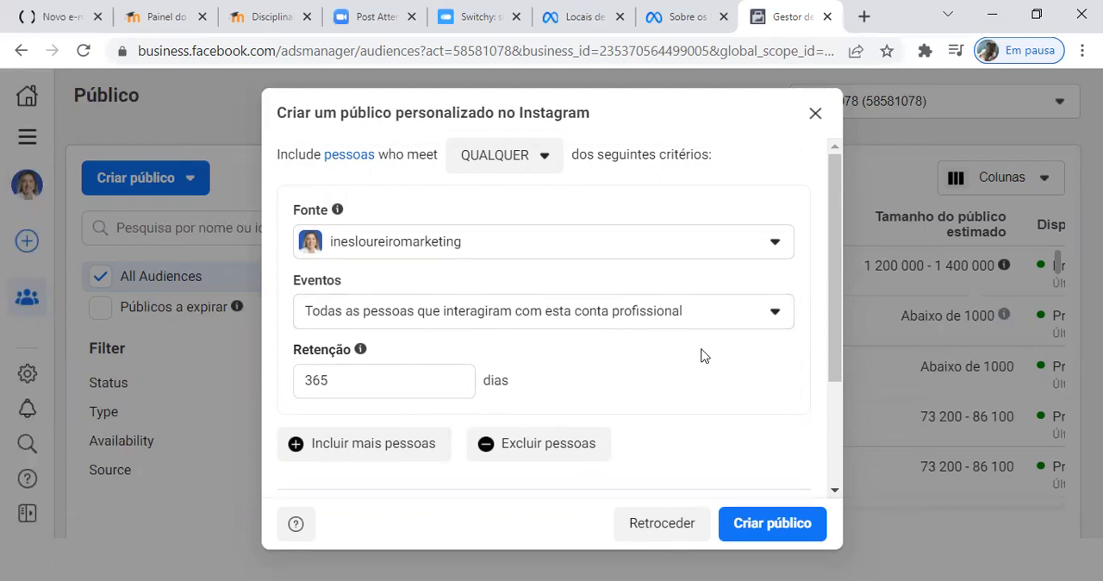
scroll(567, 353, "down", 1)
scroll(567, 352, "down", 3)
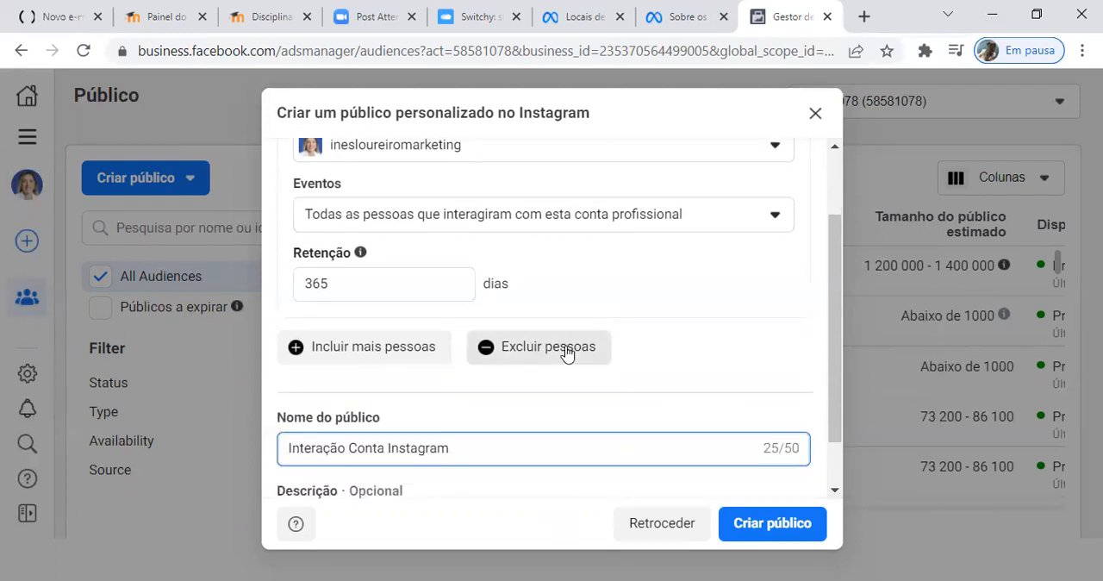
left_click(775, 531)
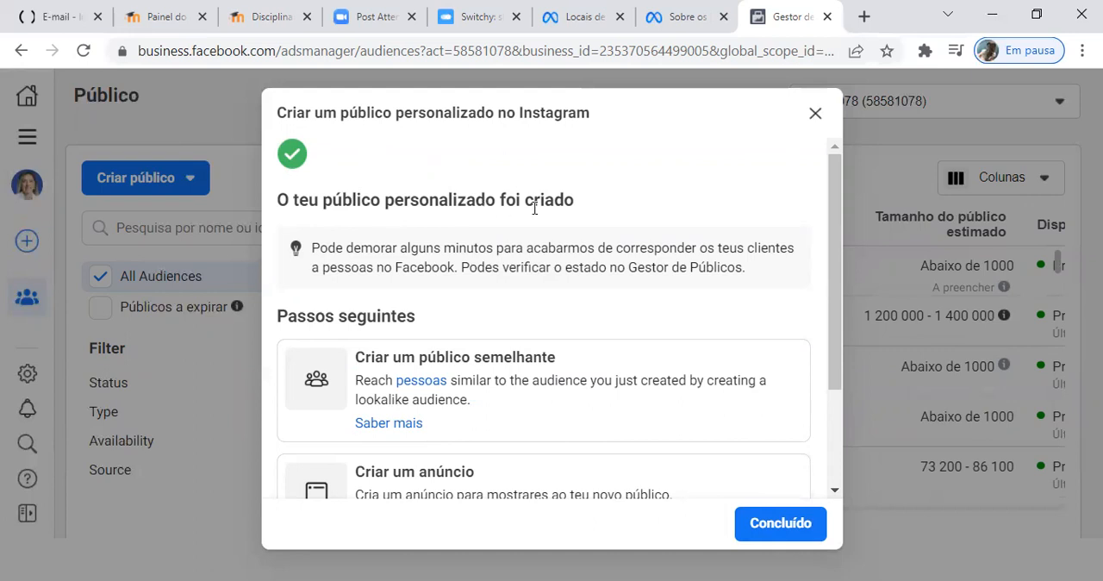
Step: Look through the suggested follow-up actions and start a lookalike audience based on the new custom audience
scroll(508, 285, "down", 1)
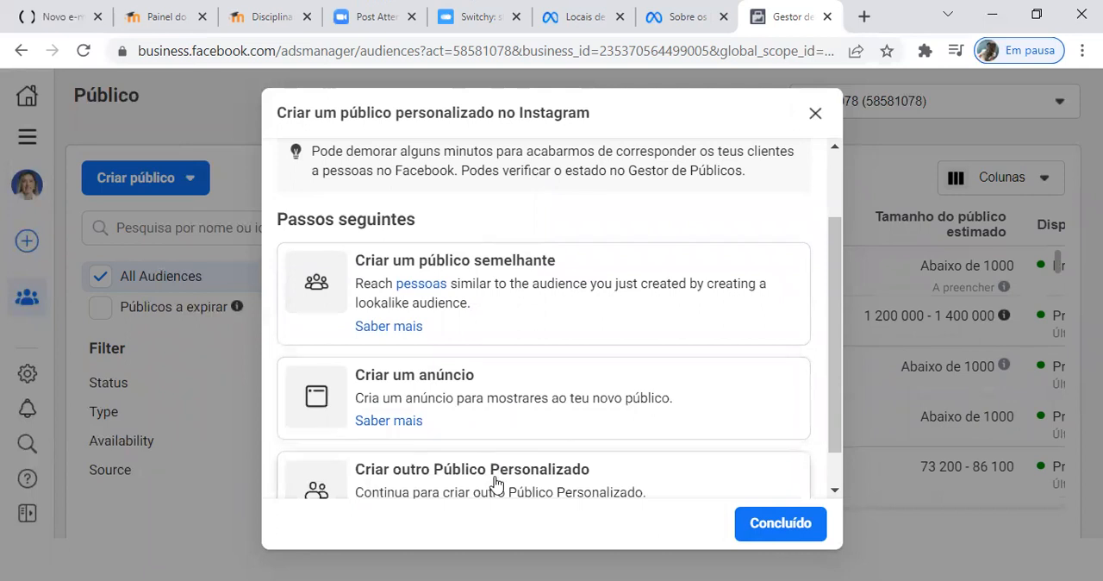
scroll(494, 482, "down", 1)
scroll(492, 481, "up", 1)
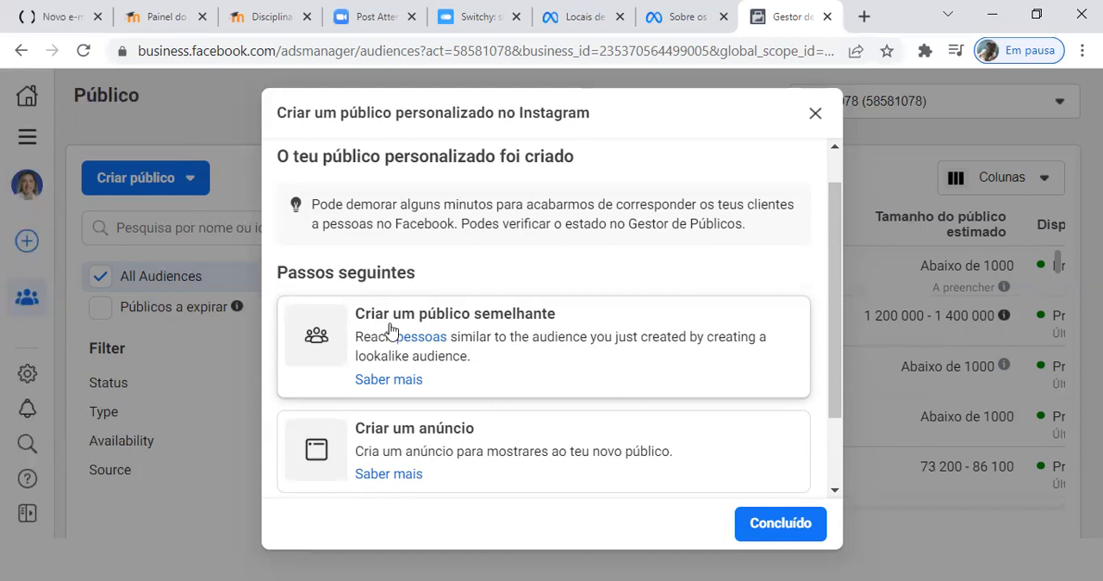
left_click(523, 345)
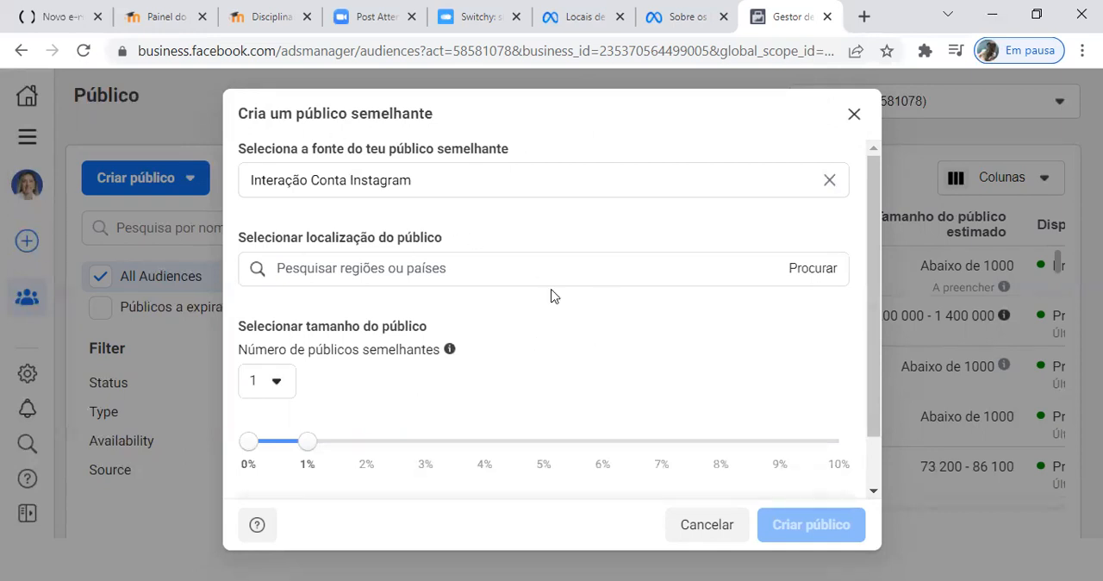
Step: Set the lookalike audience's location to Portugal
left_click(802, 274)
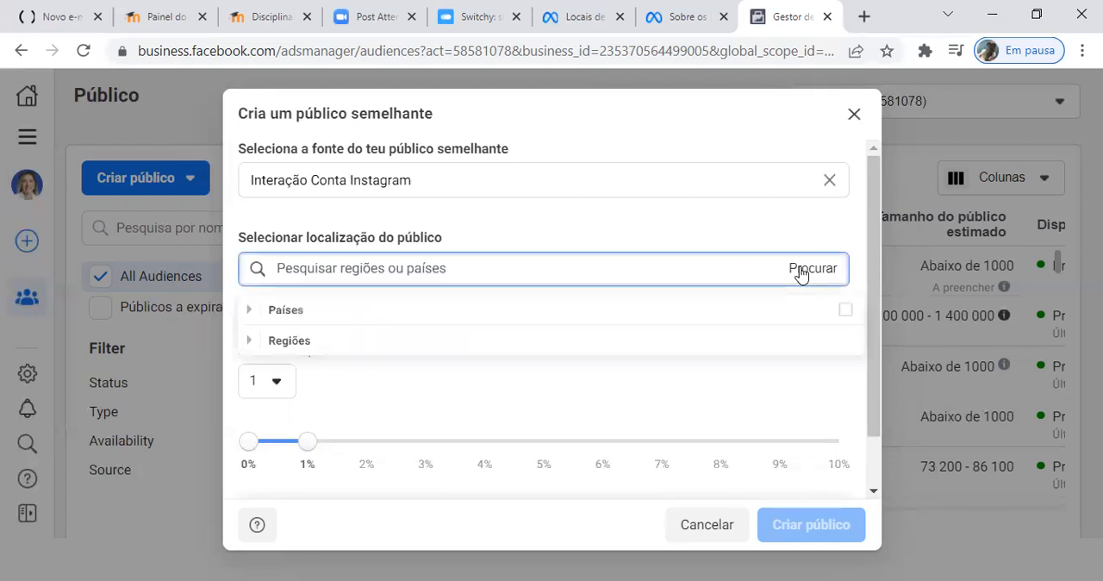
left_click(253, 313)
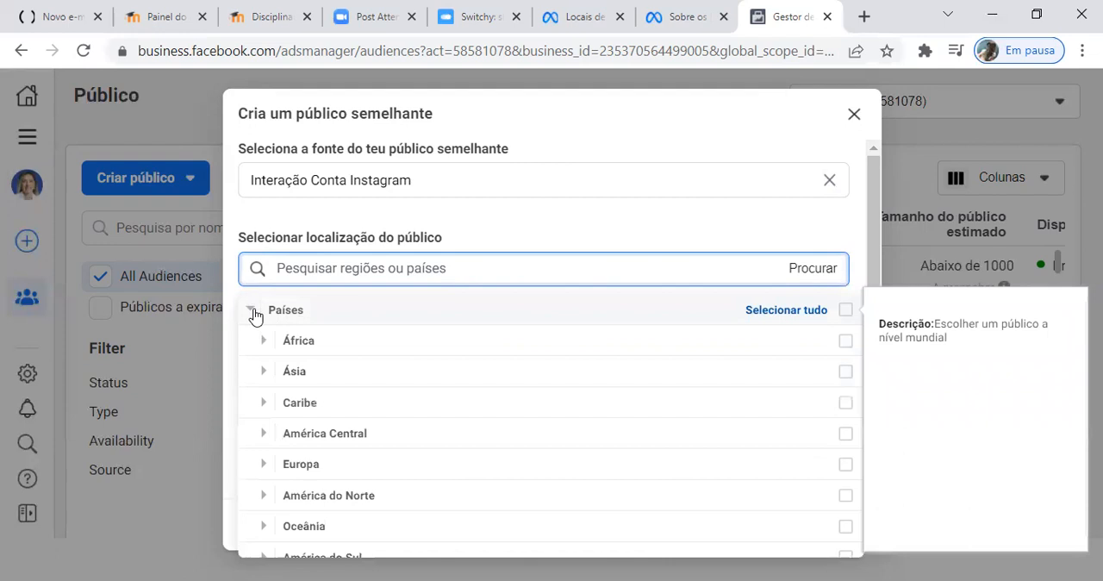
left_click(379, 269)
type("portu")
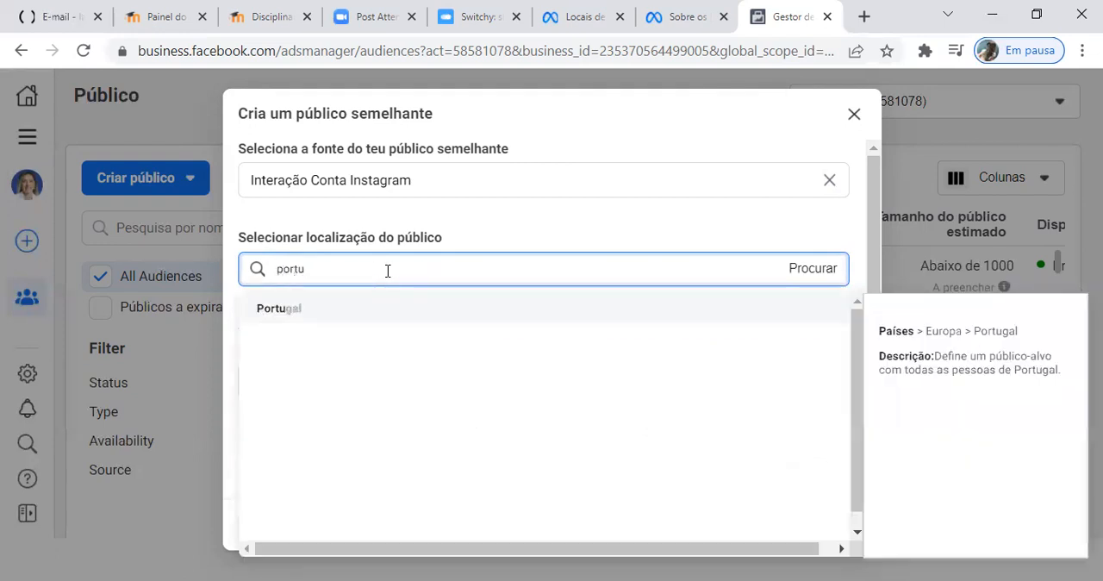
left_click(300, 320)
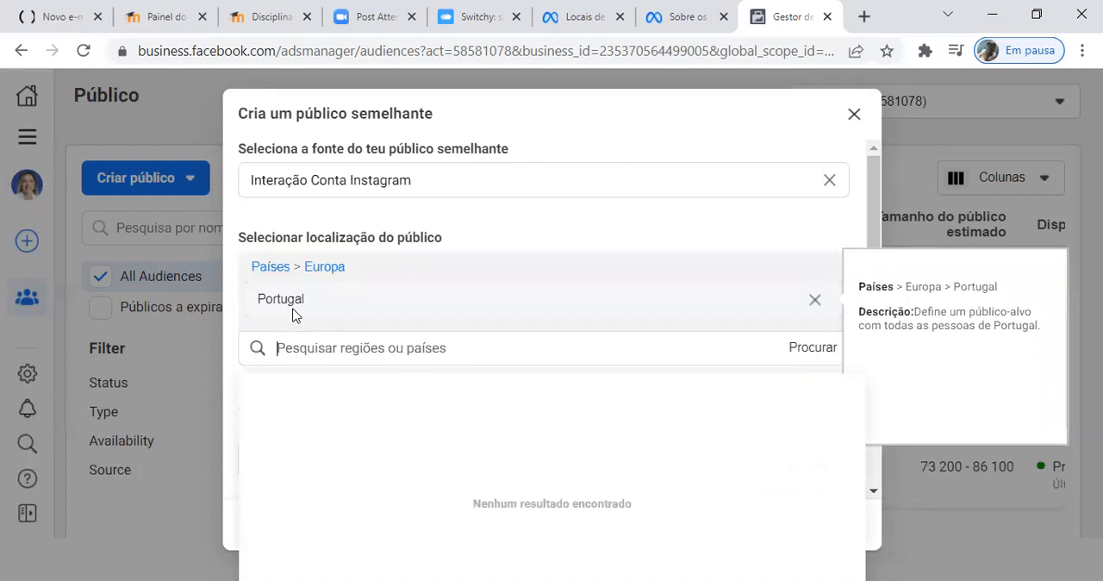
Step: Search the lookalike audience's location options for Lisboa
left_click(793, 355)
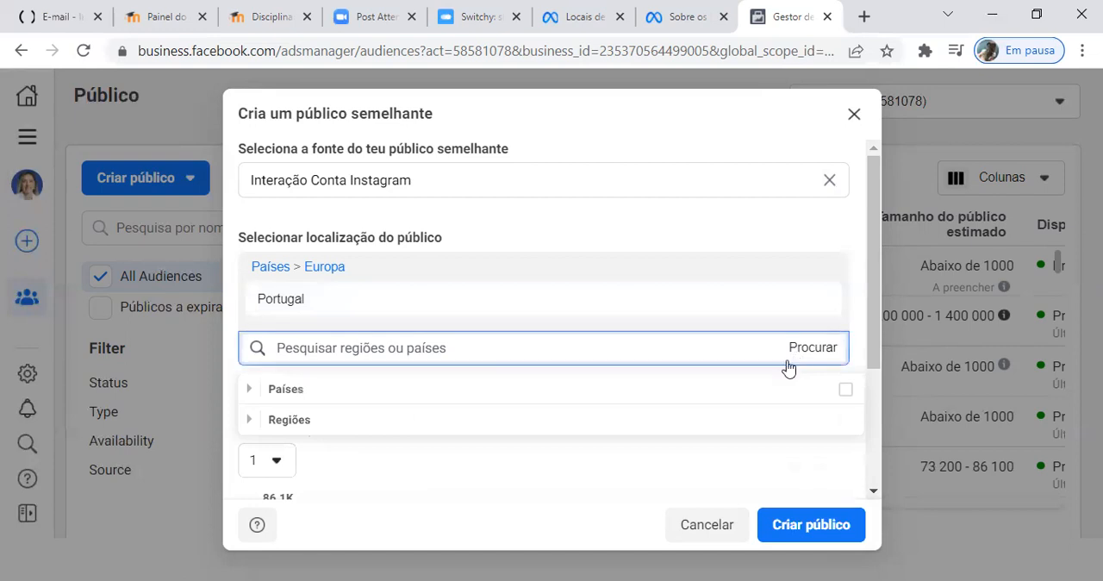
left_click(413, 343)
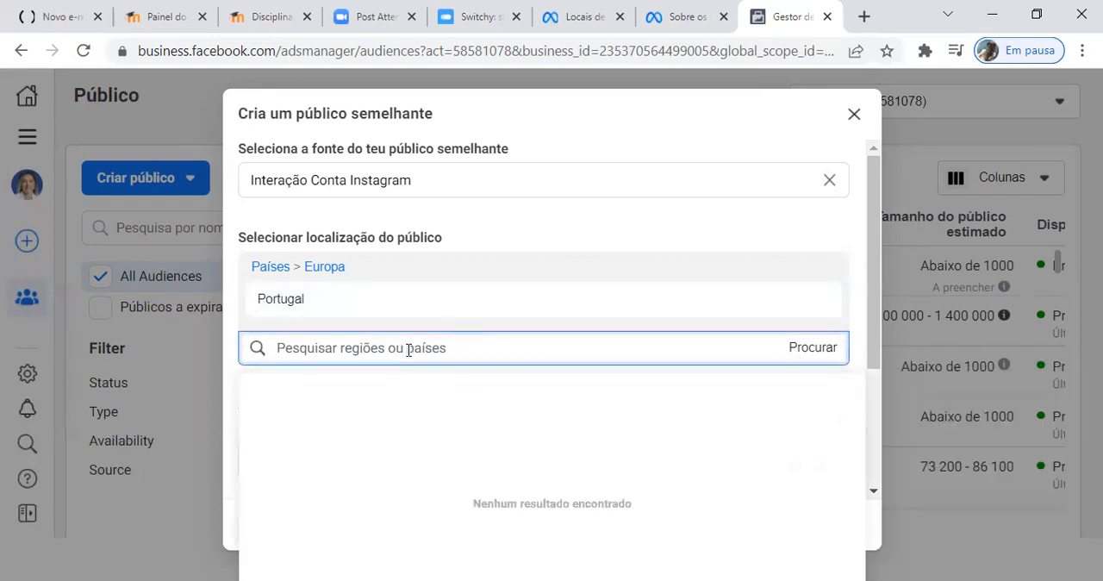
type("lisboa")
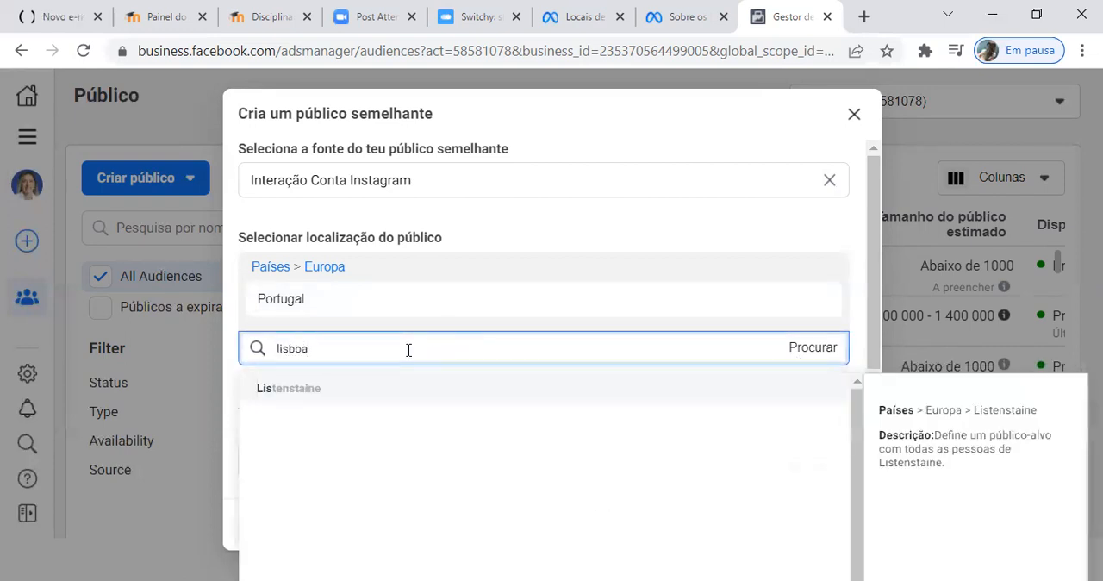
left_click_drag(362, 341, 272, 348)
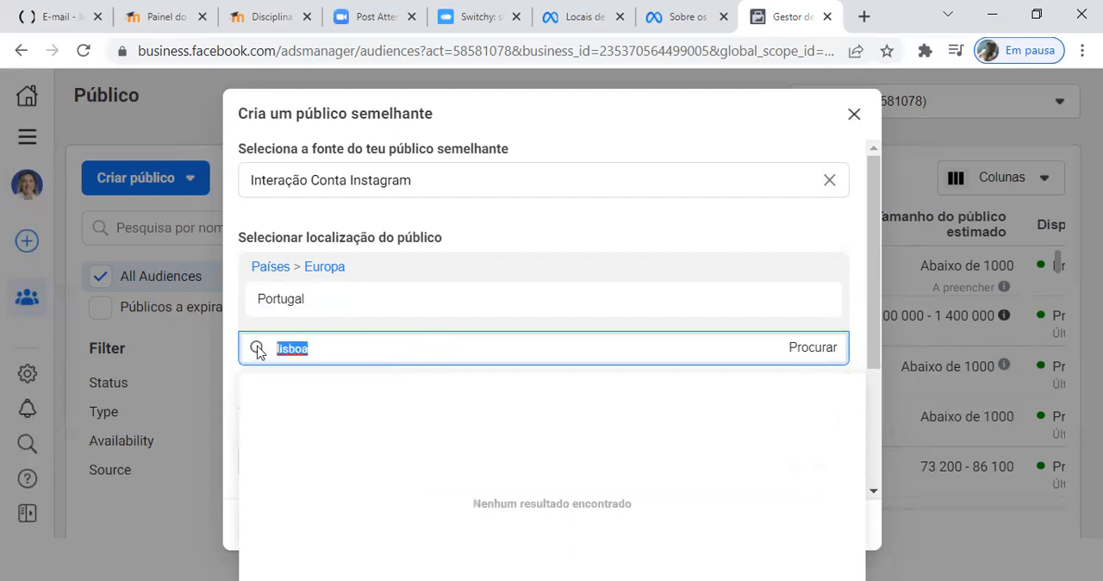
type("Lis")
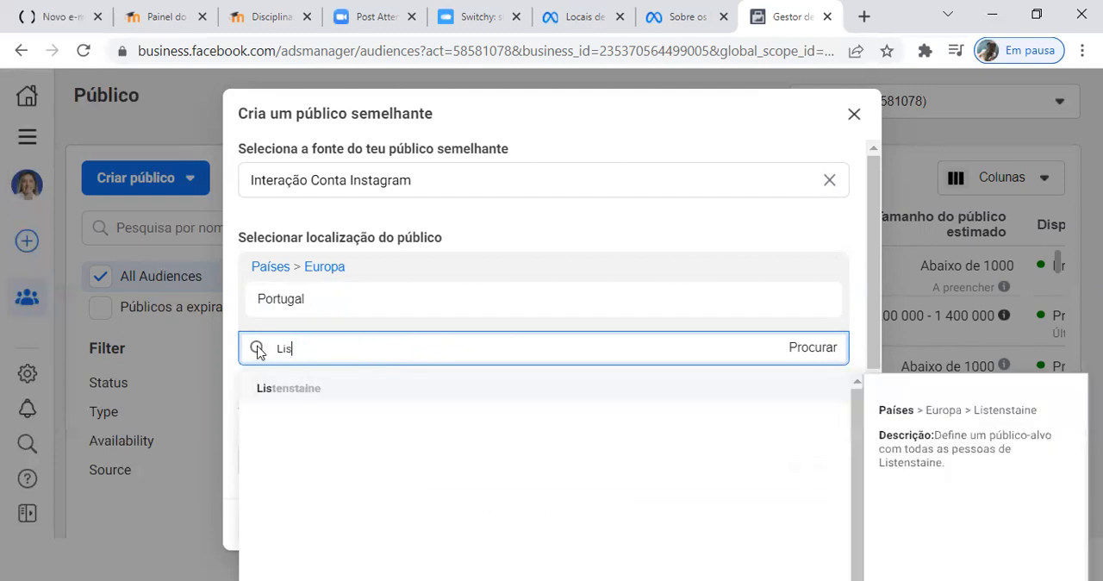
type("boa")
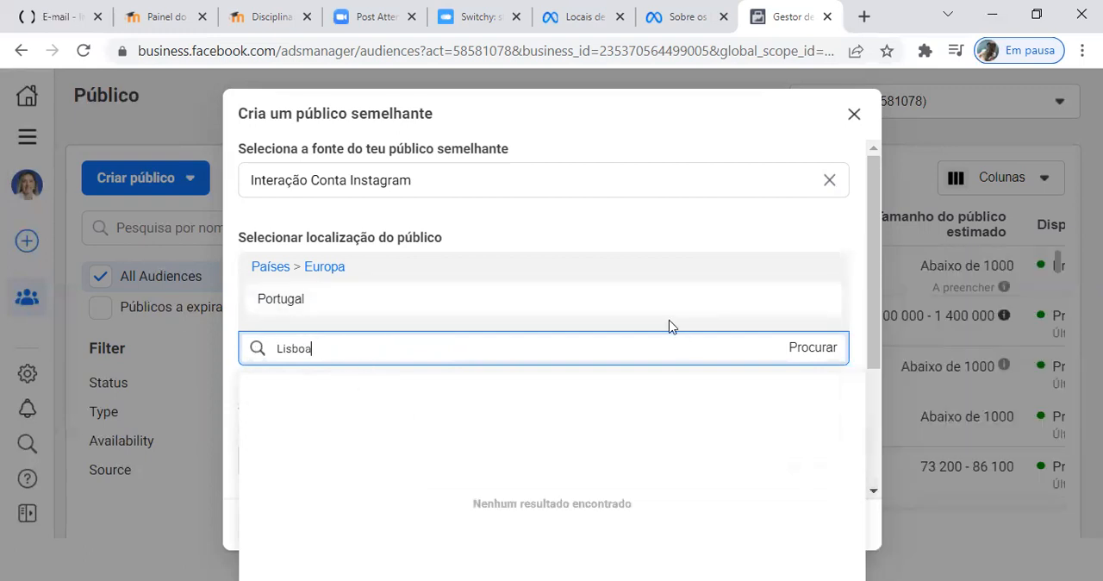
Step: Browse the available region groups for the lookalike audience's location and leave the list without choosing one
left_click(827, 354)
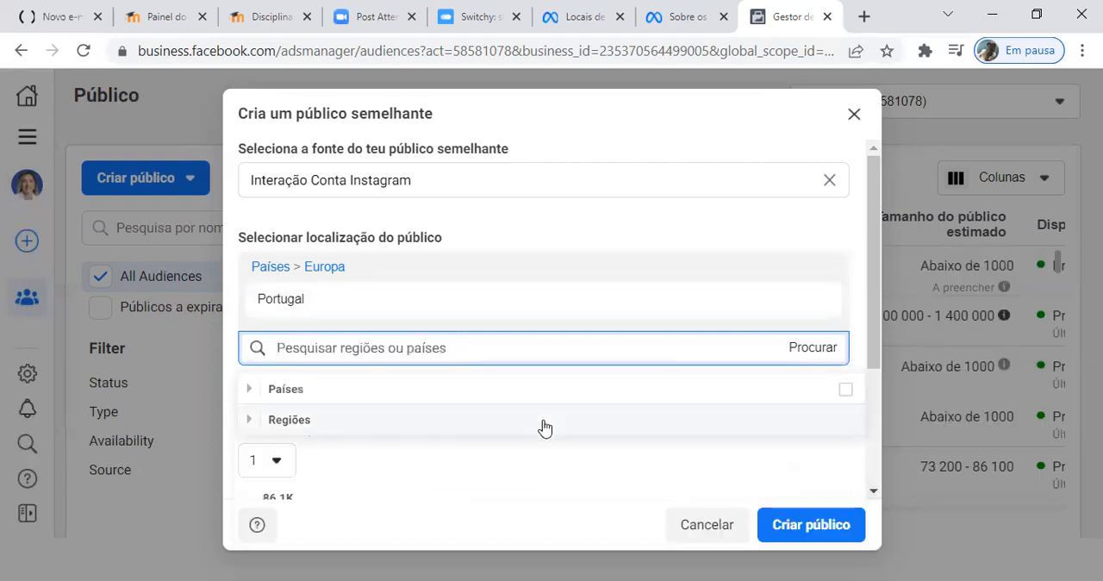
left_click(311, 427)
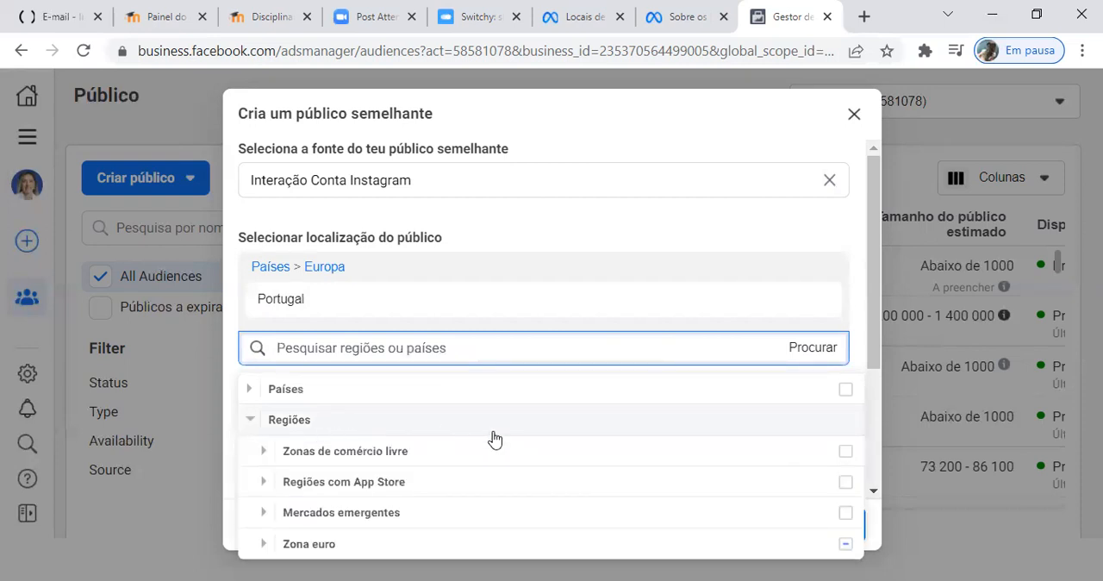
mouse_move(451, 514)
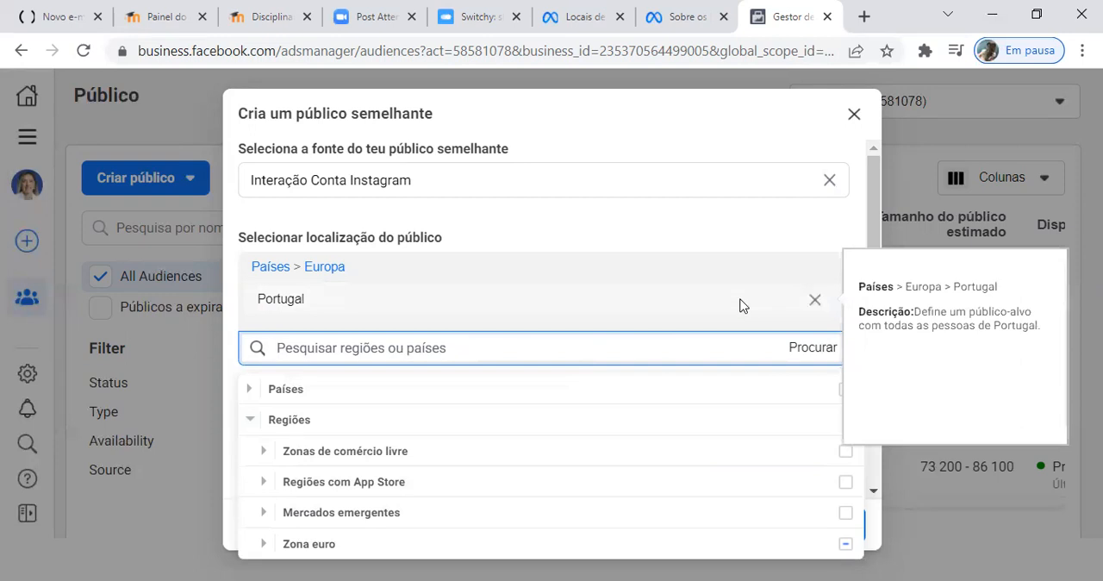
left_click(763, 234)
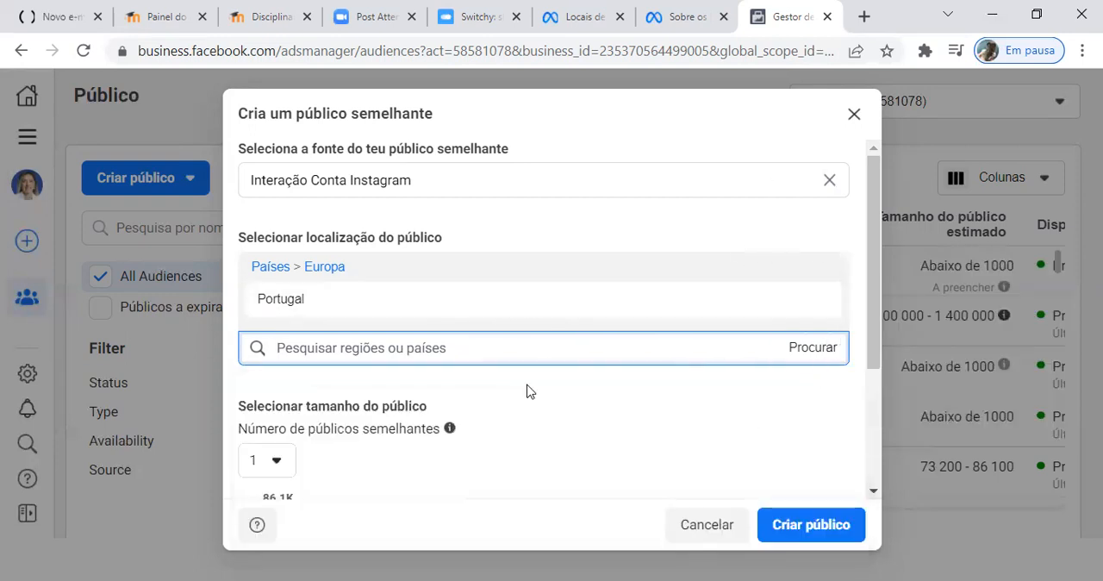
Step: Set the number of lookalike audiences to 2 and extend the second audience's range to 3%
scroll(525, 389, "down", 1)
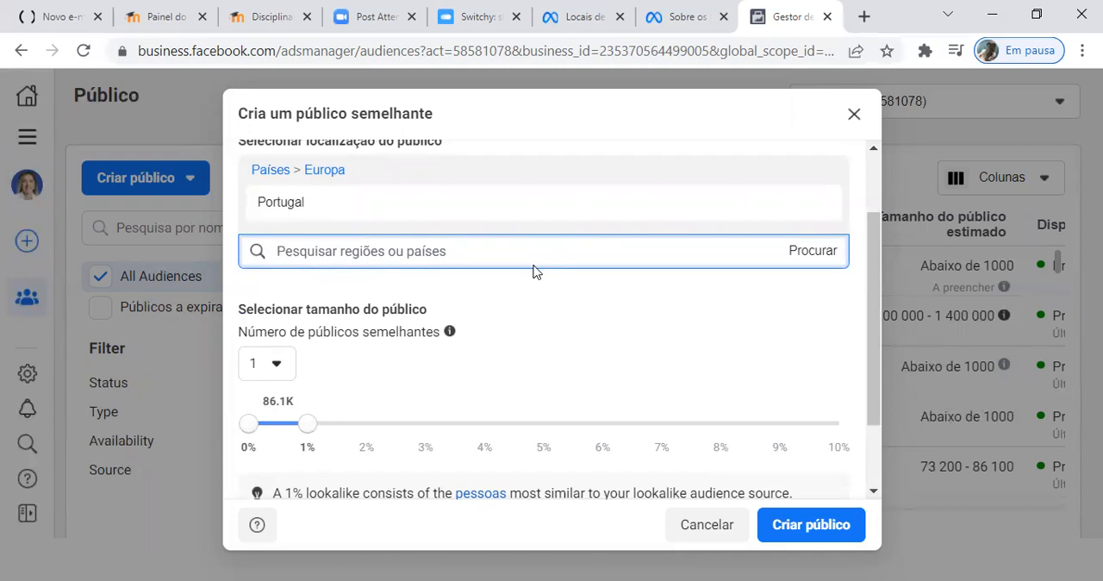
scroll(534, 270, "down", 1)
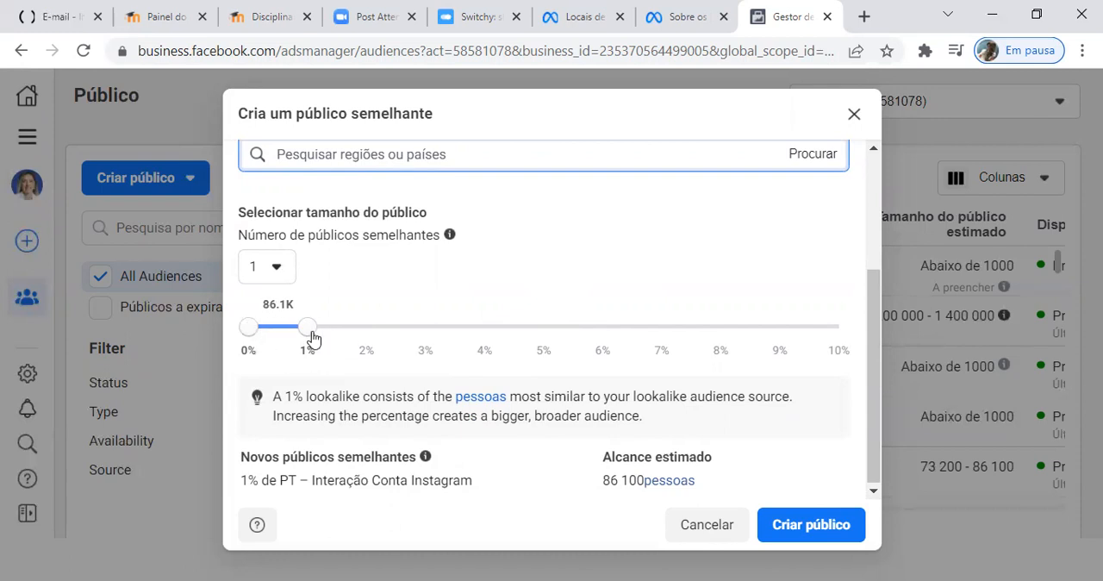
left_click(279, 270)
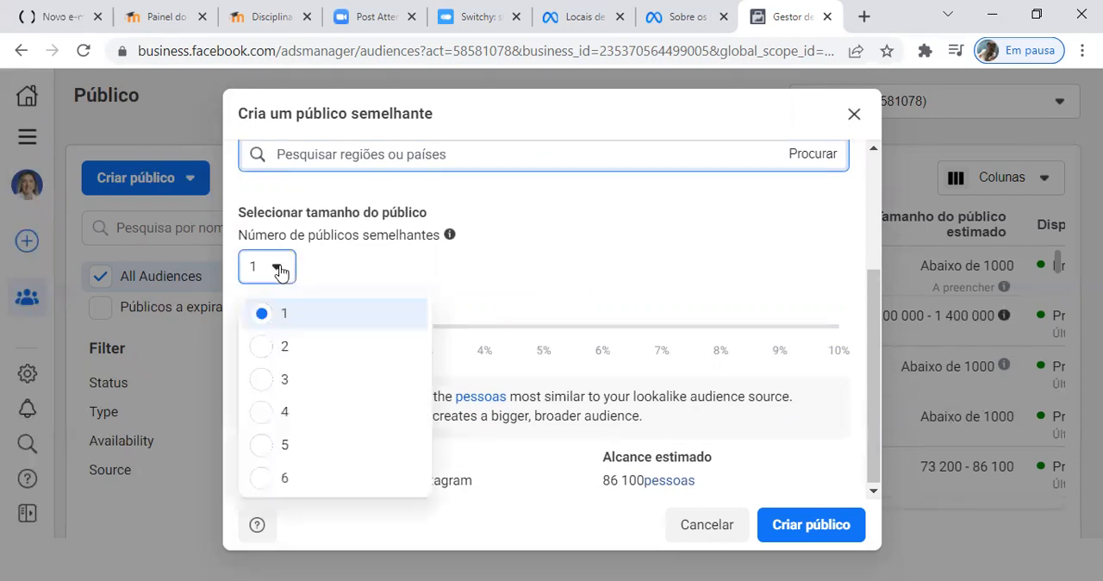
left_click(286, 349)
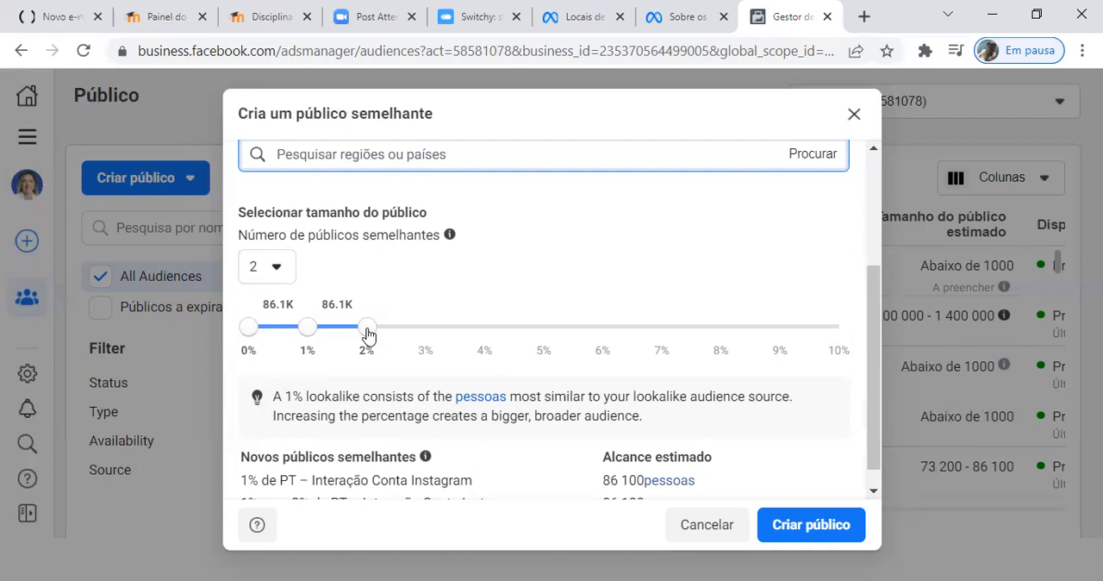
left_click(422, 335)
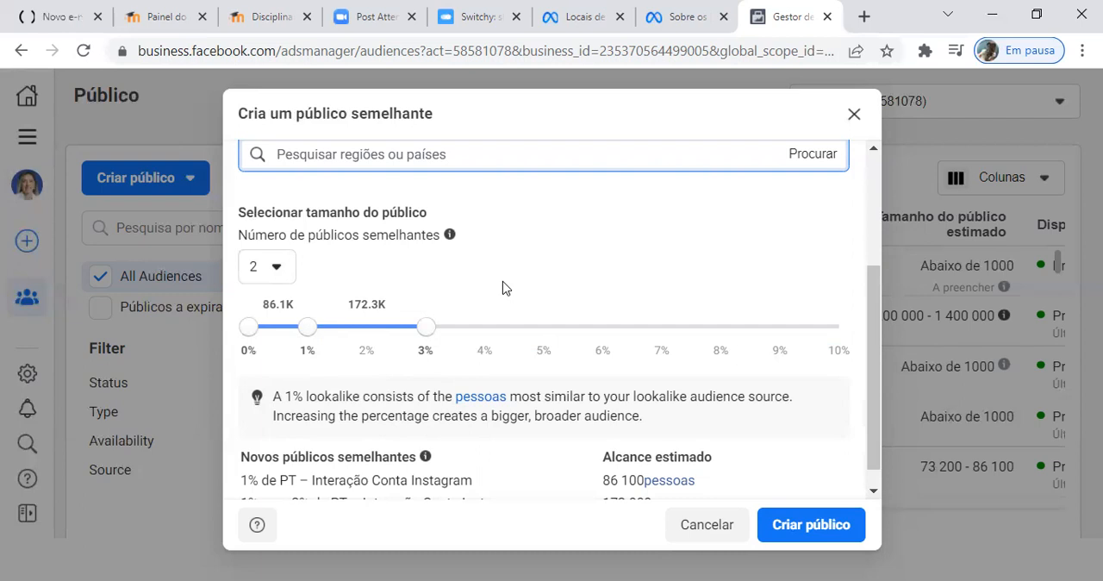
Step: Review the source, location and percentage ranges of the lookalike audiences, and create them
scroll(639, 290, "down", 1)
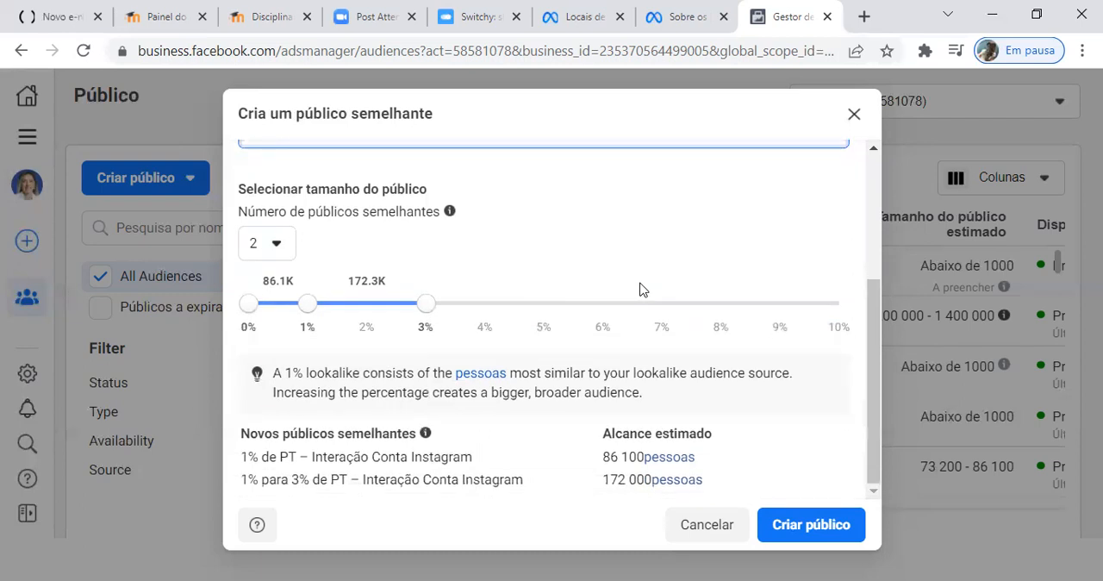
scroll(639, 290, "up", 5)
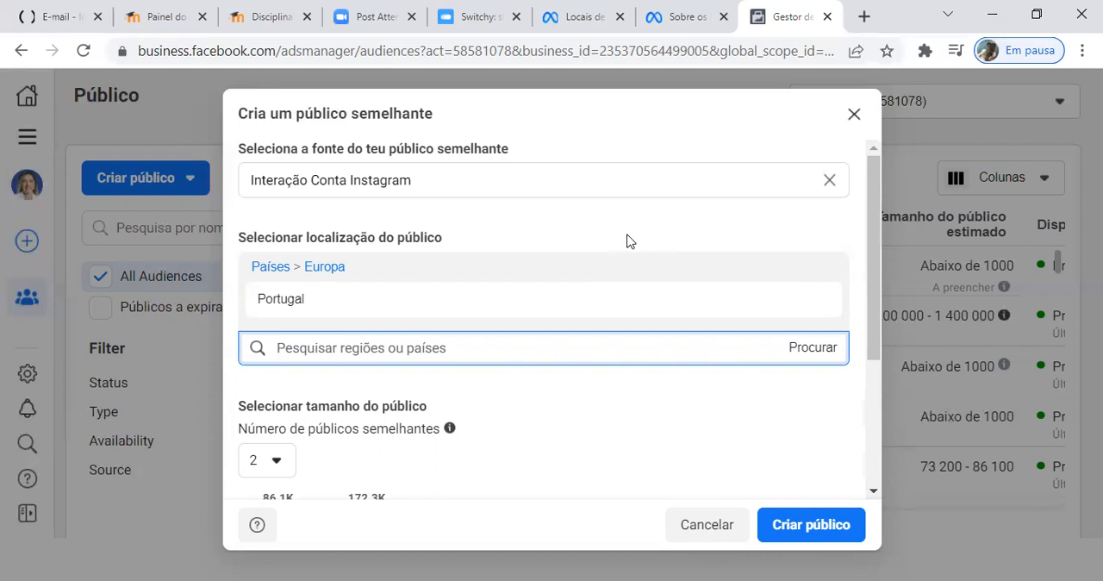
scroll(627, 242, "down", 3)
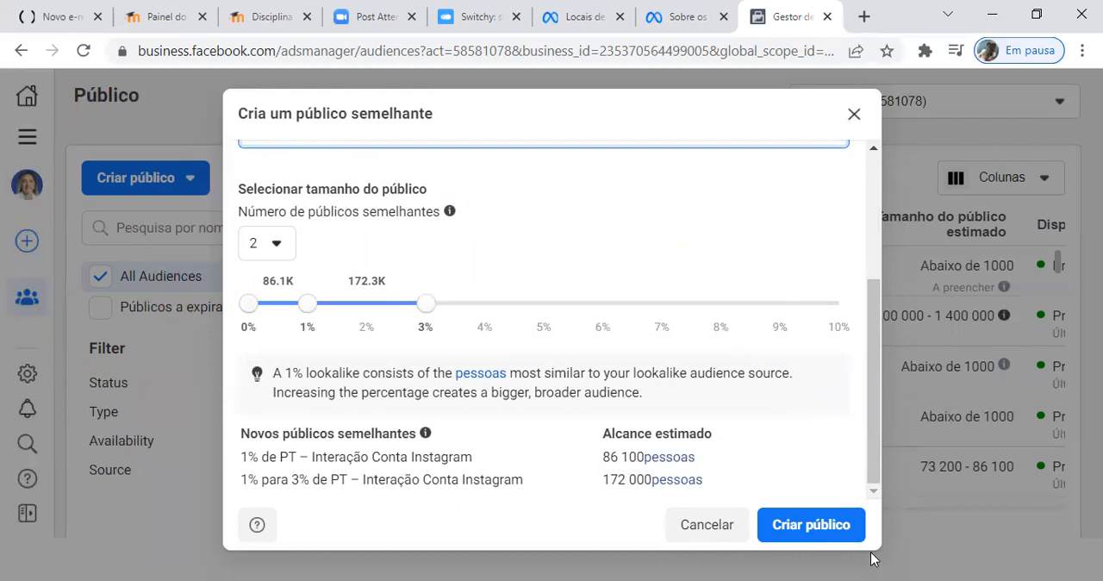
left_click(802, 526)
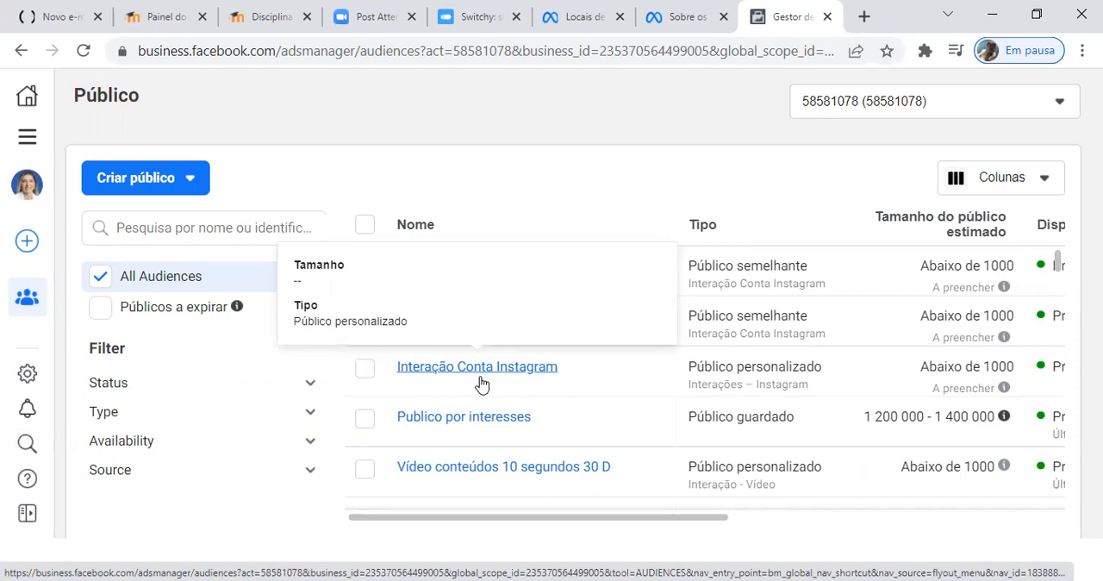
Step: Start a new saved audience (Público guardado) and open its name for editing
left_click(190, 181)
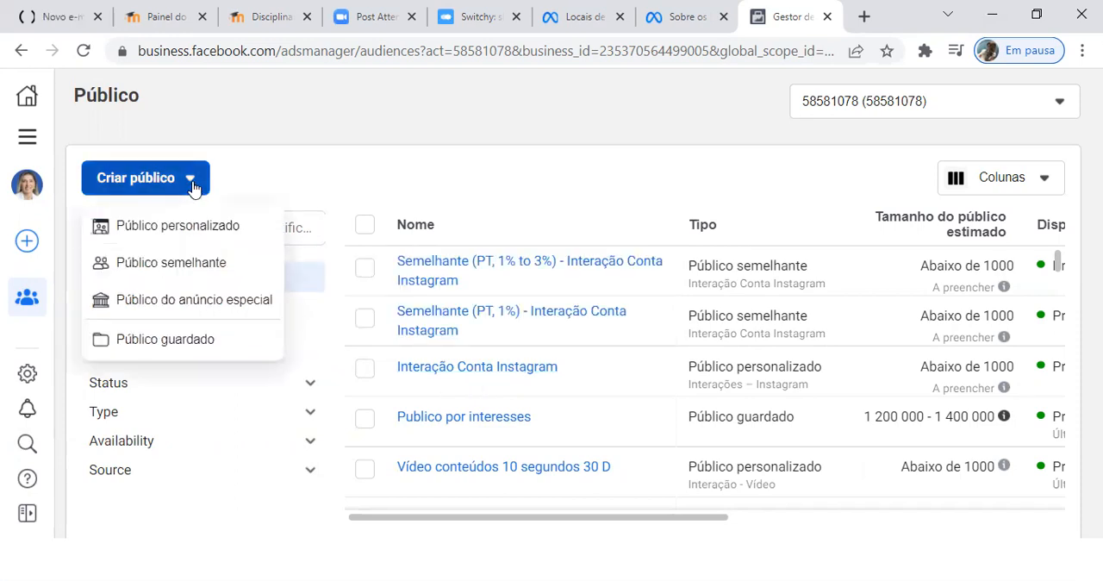
left_click(202, 342)
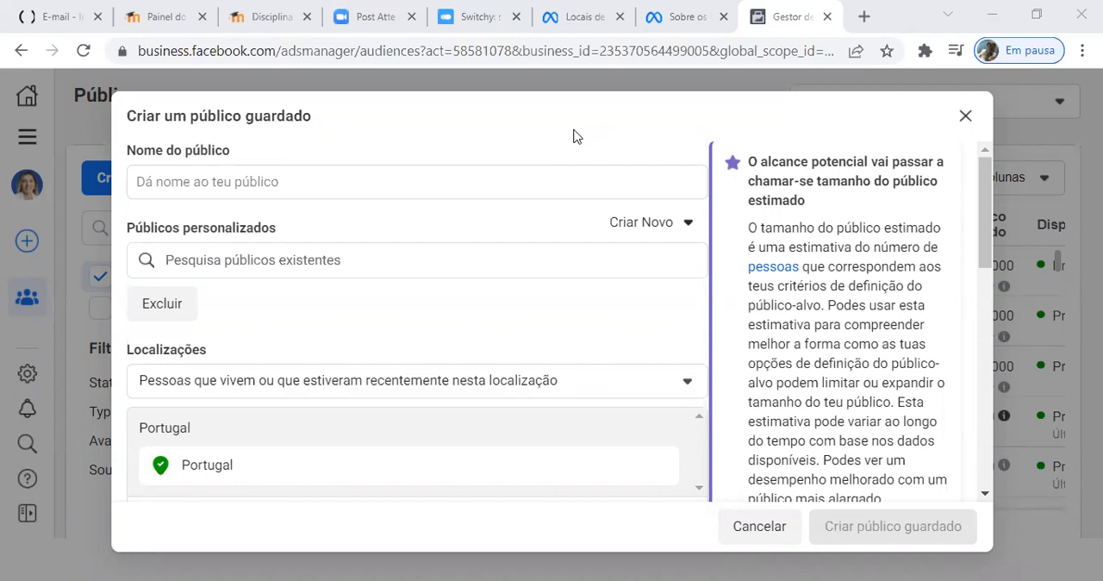
left_click(517, 180)
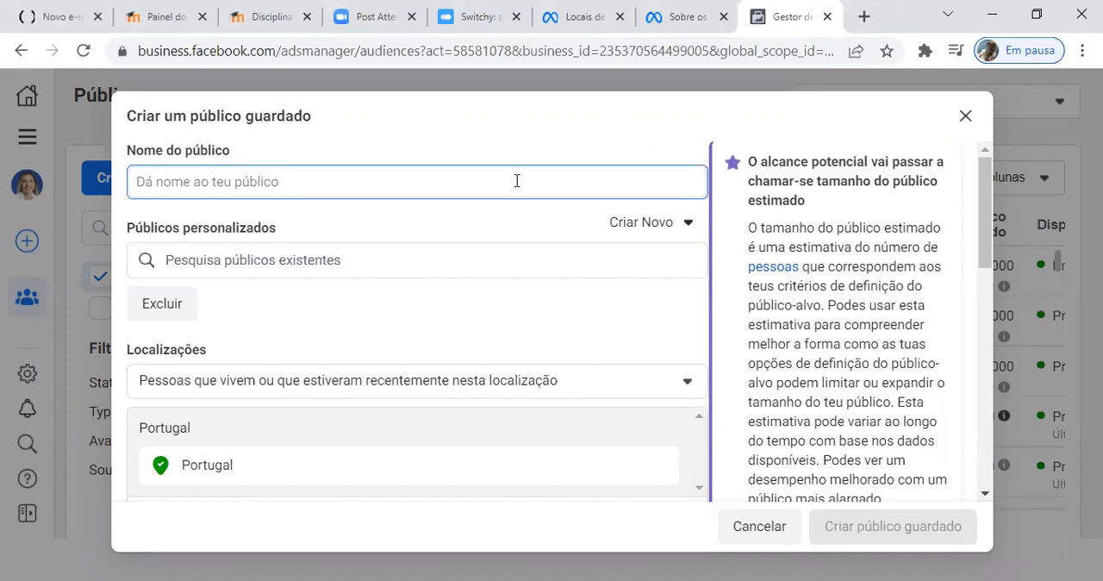
type("Co")
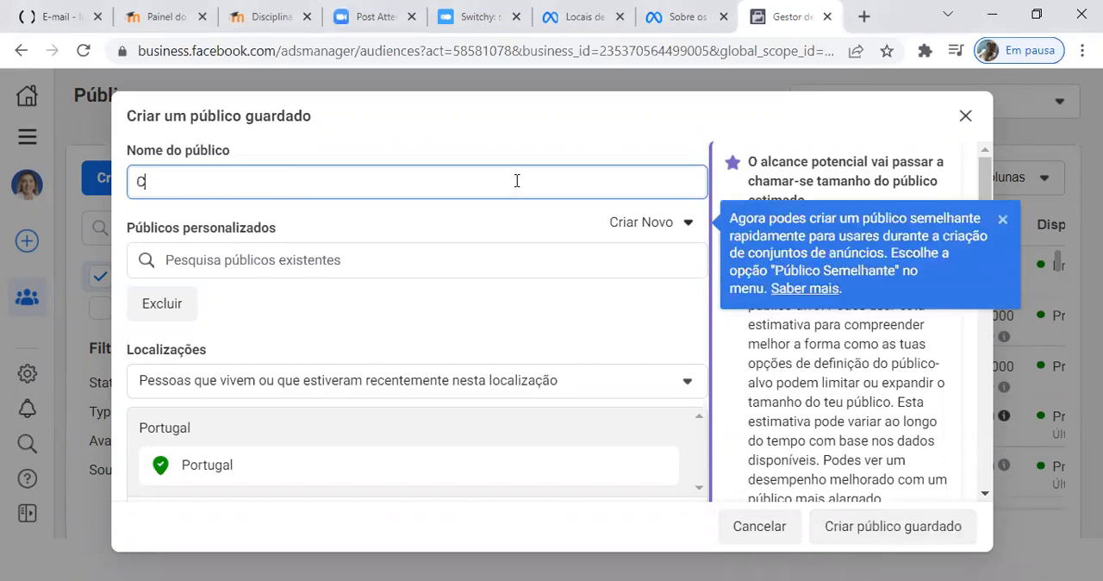
key("BackSpace")
key("BackSpace")
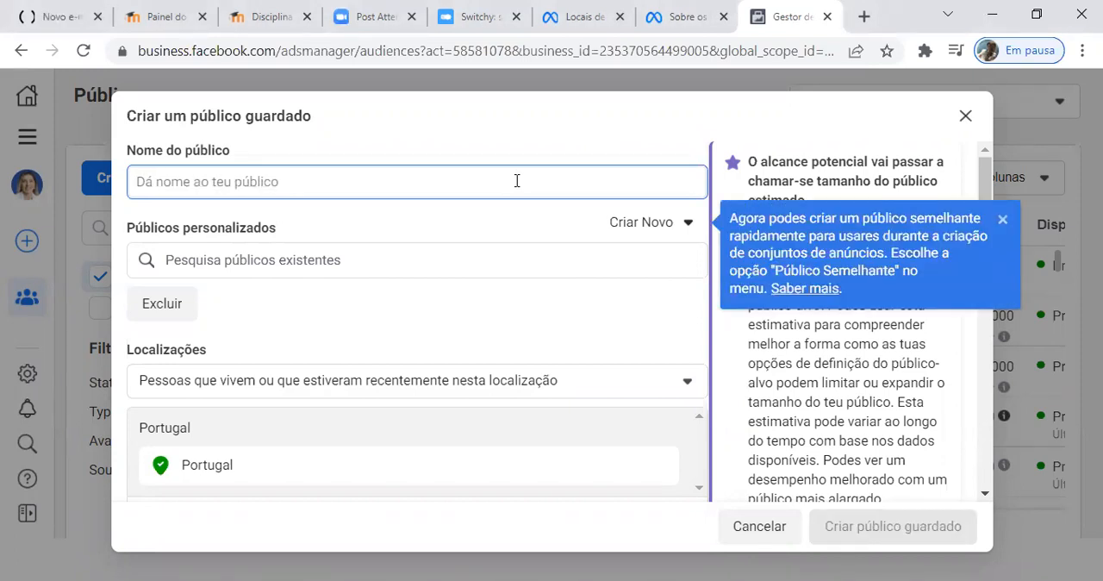
type("Publico")
key("BackSpace")
key("BackSpace")
key("BackSpace")
key("BackSpace")
key("BackSpace")
key("BackSpace")
key("BackSpace")
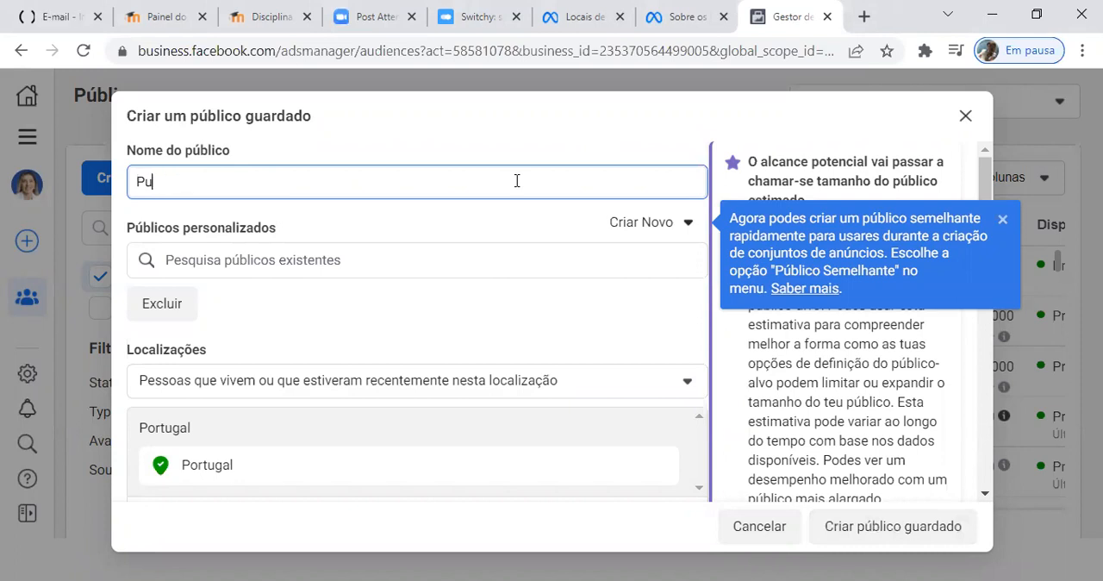
Step: Name the saved audience "Cargo Coach"
type("Cargo Coach")
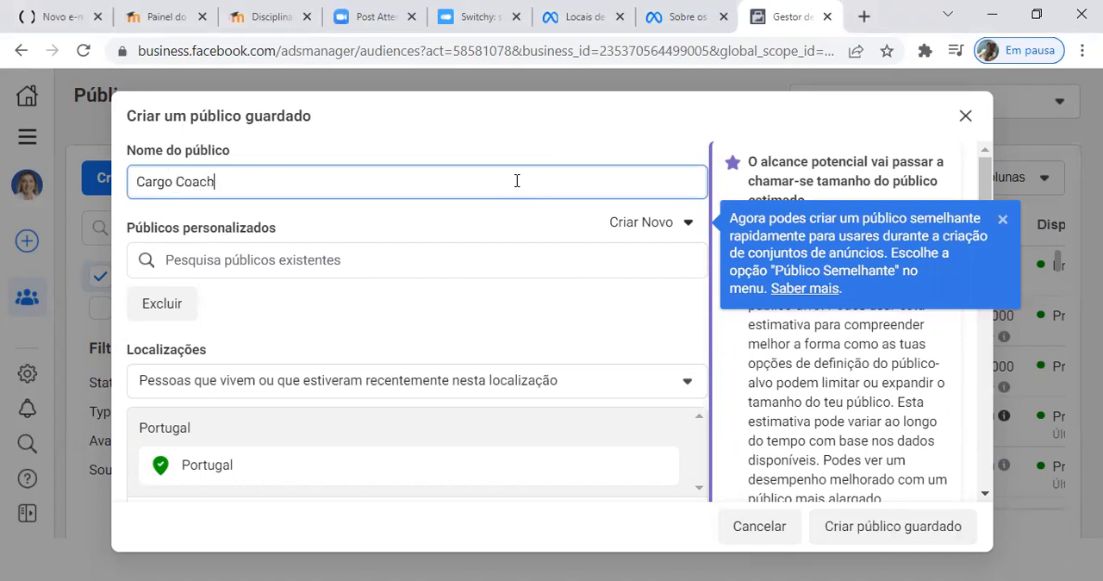
left_click(514, 145)
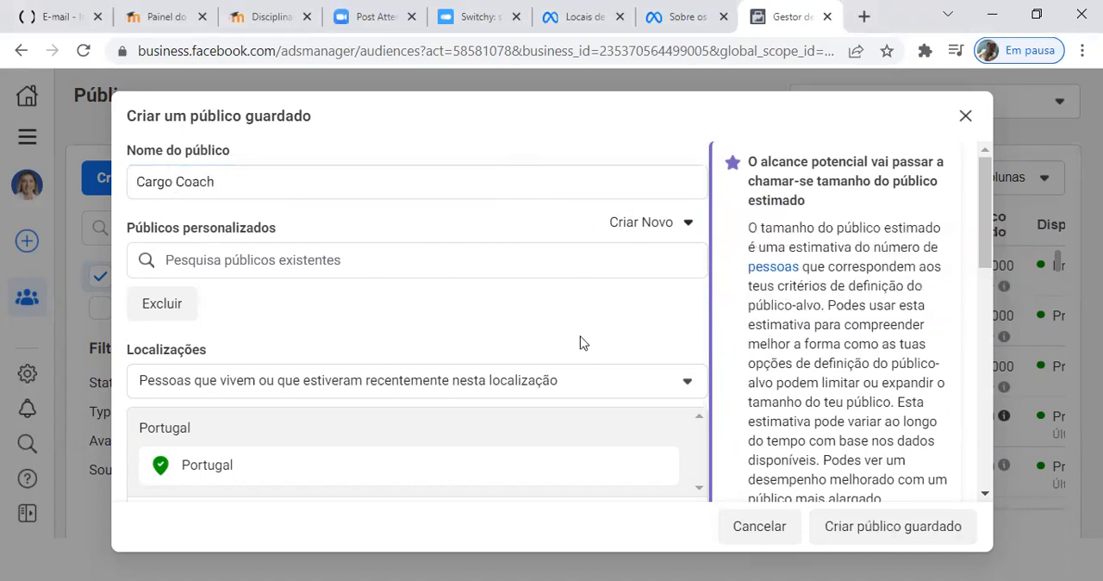
Step: Restrict the saved audience's location targeting to people who live in this location (Pessoas que vivem nesta localização)
scroll(537, 315, "down", 1)
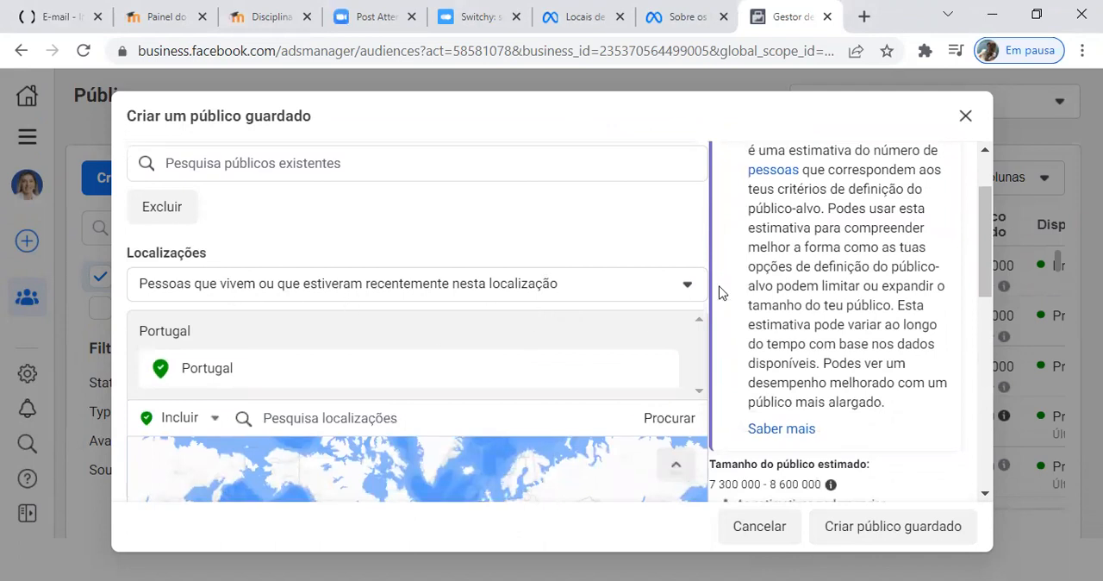
left_click(687, 286)
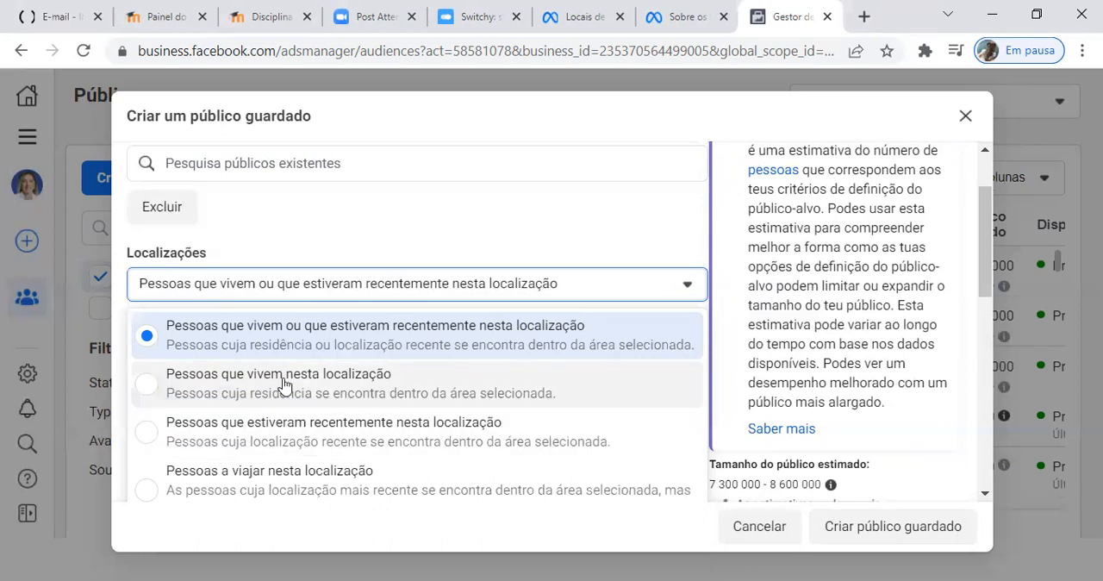
left_click(147, 385)
Step: Replace Portugal with the city of Lisboa, Lisbon District, as the saved audience's included location
scroll(420, 222, "down", 2)
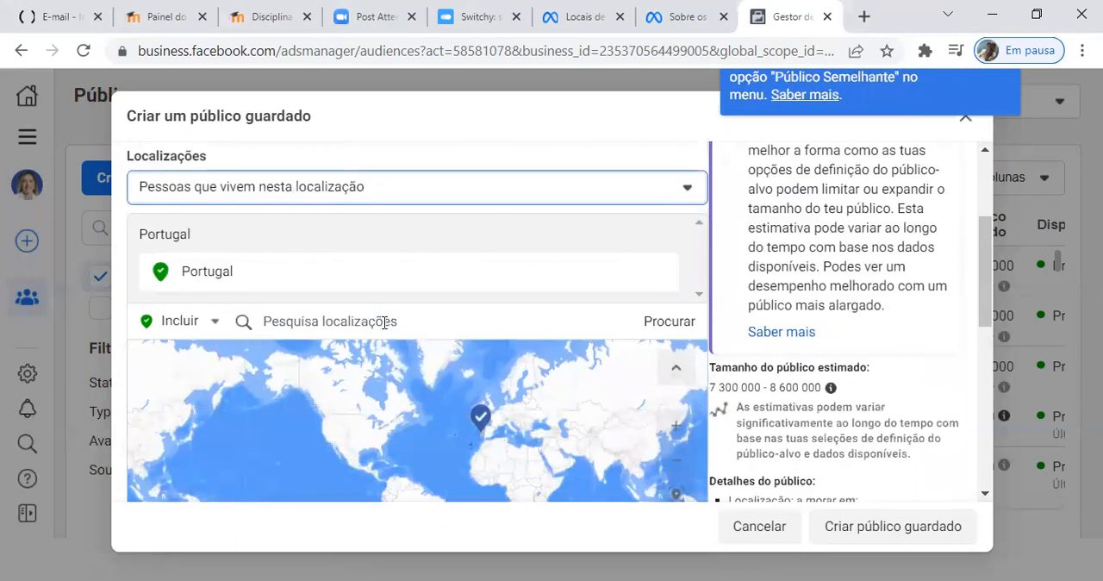
left_click(347, 323)
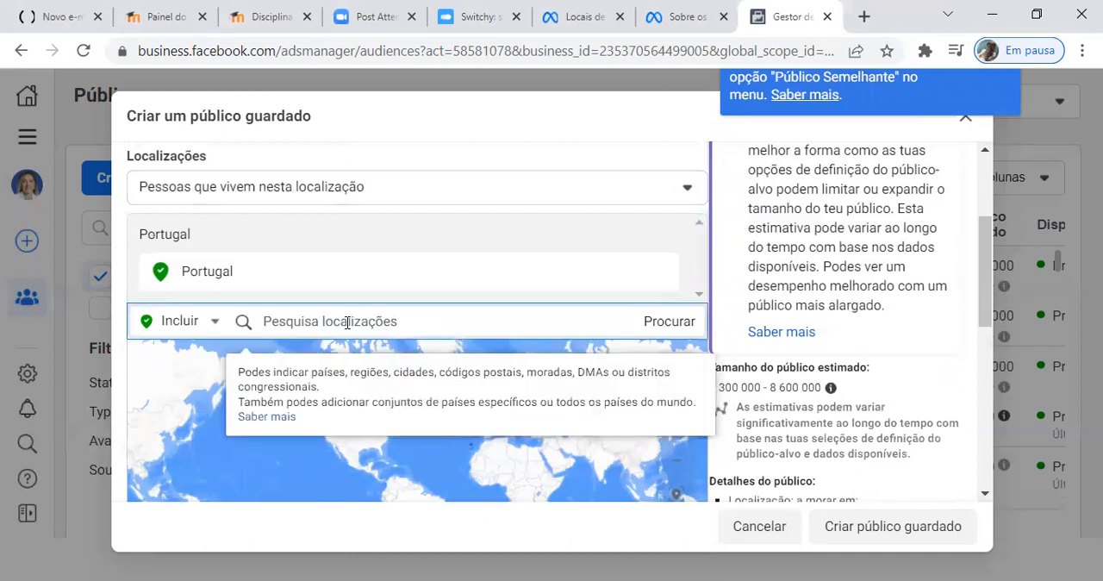
type("lisboa")
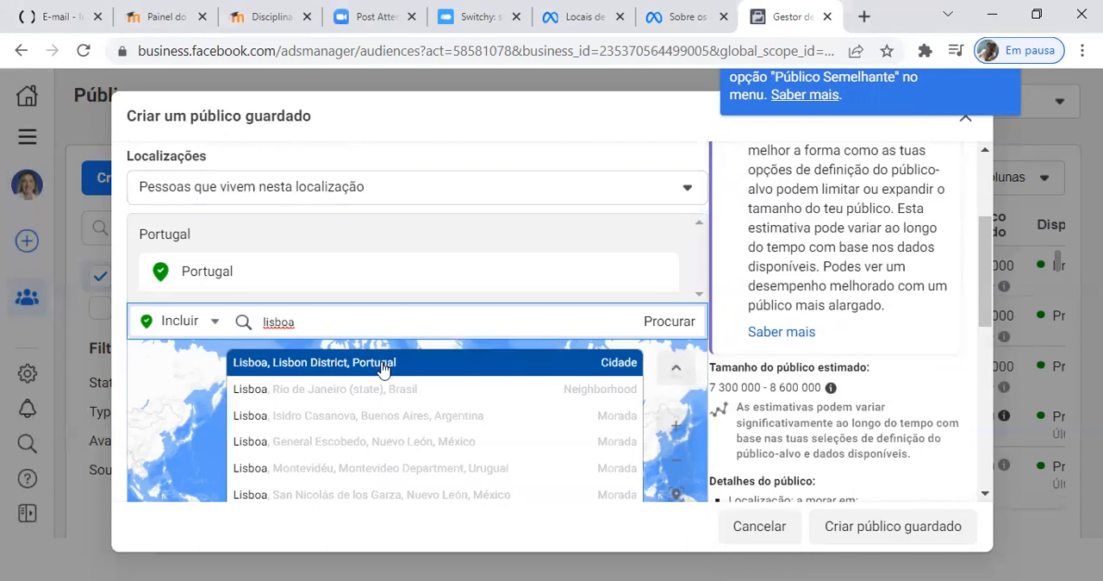
left_click(381, 363)
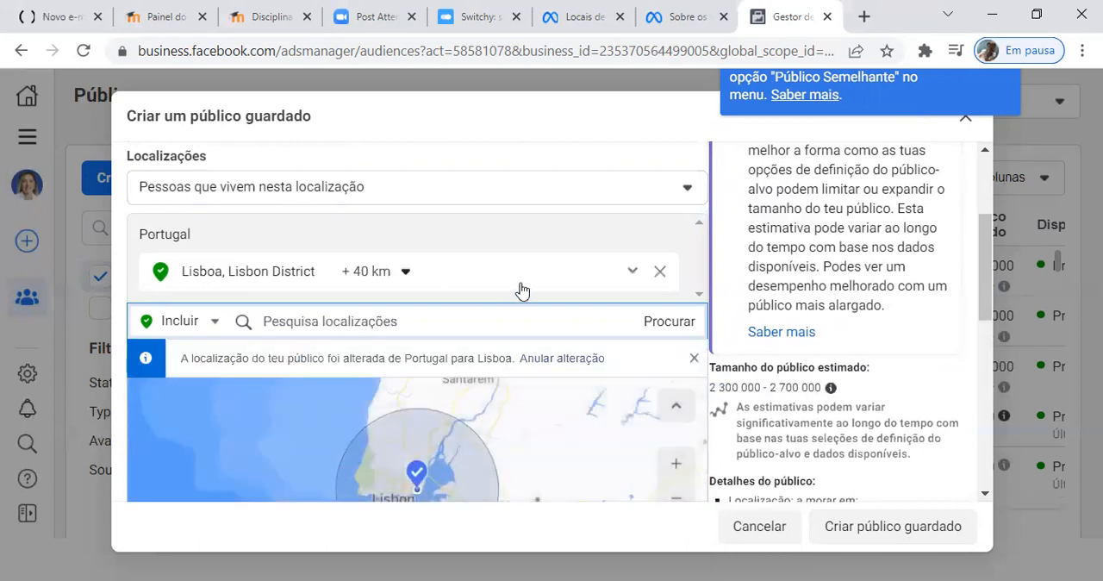
Step: Examine the city-only and radius options for the Lisboa location without changing them
left_click(407, 272)
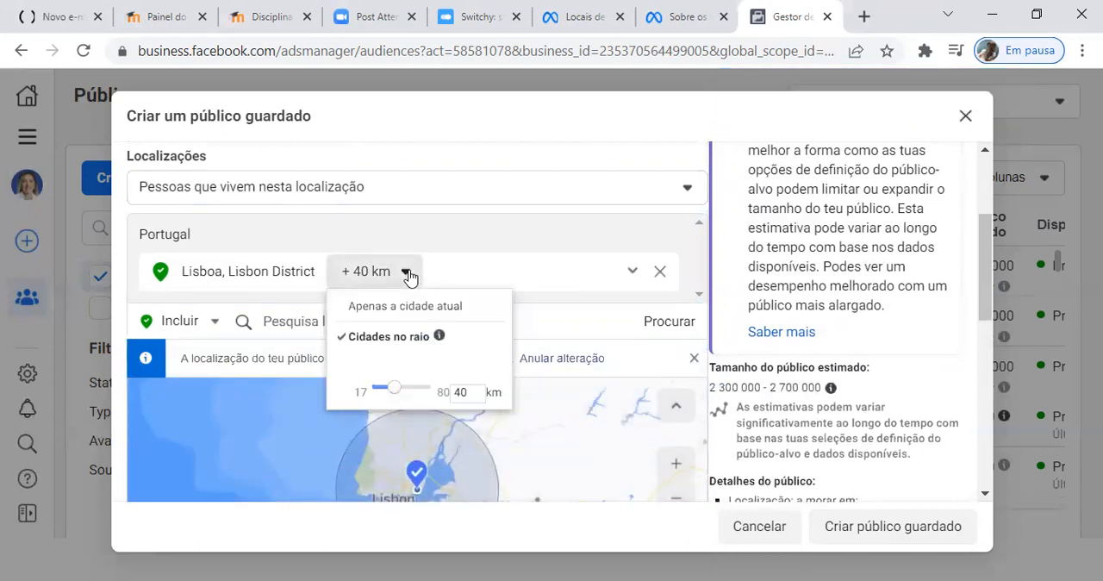
left_click(408, 274)
left_click(410, 276)
left_click(410, 275)
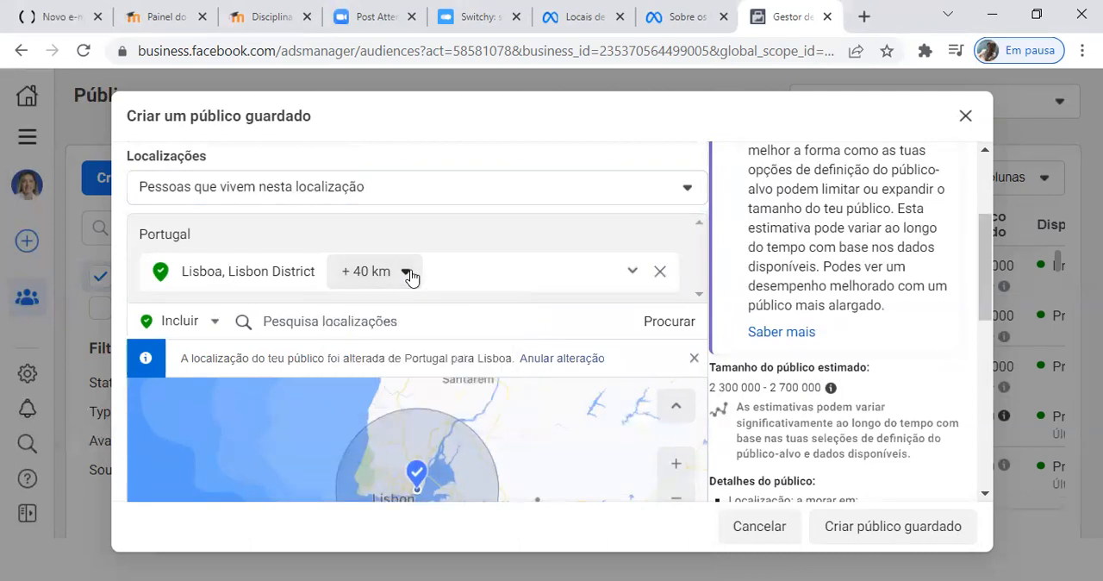
Step: Exclude the Região Autónoma da Madeira from the saved audience's locations alongside the included Lisboa area
left_click(632, 273)
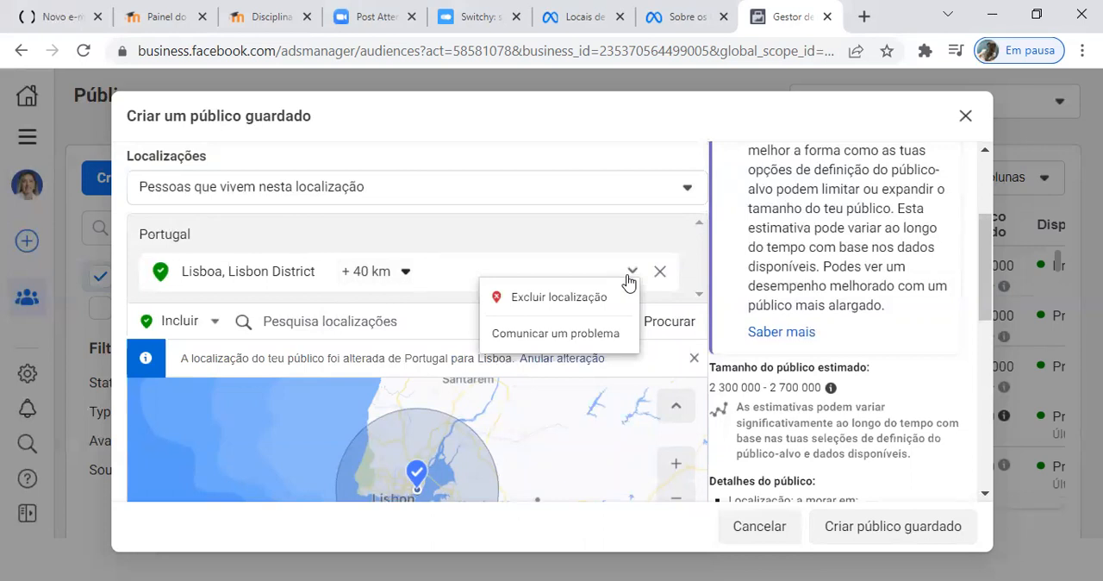
left_click(631, 274)
left_click(216, 325)
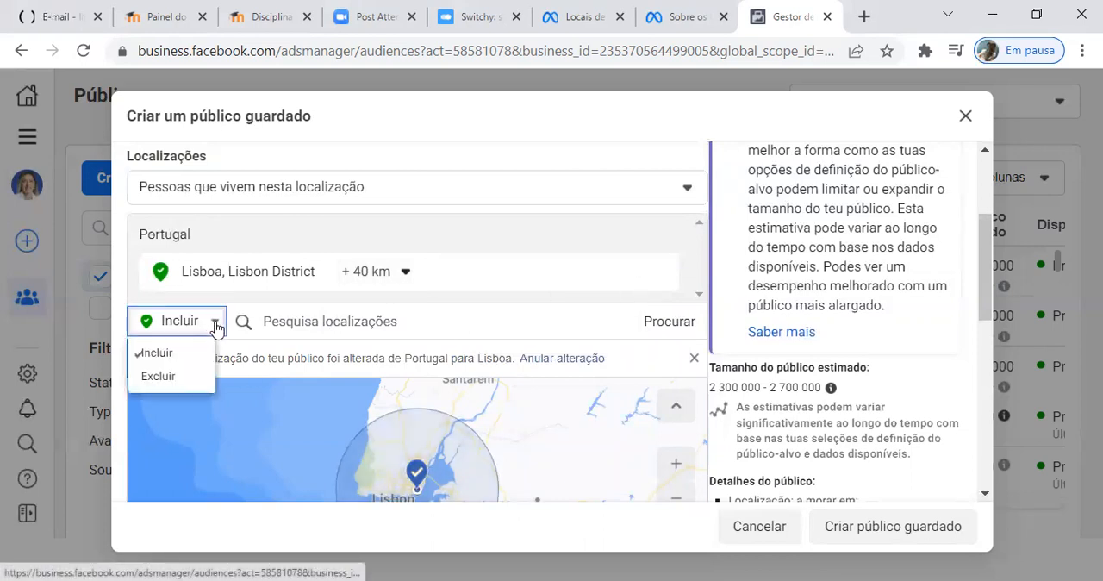
left_click(177, 376)
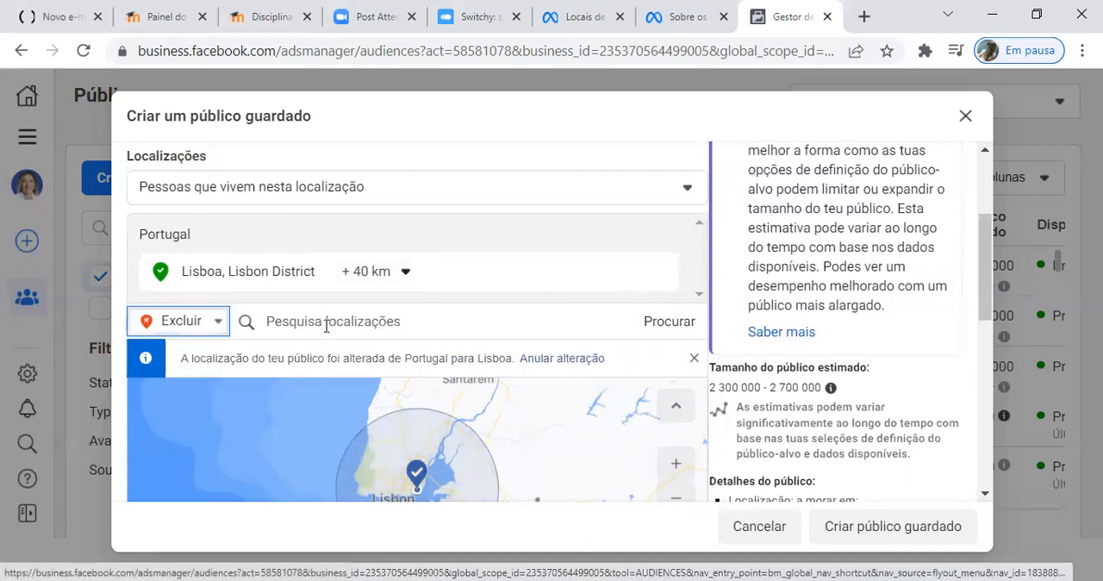
left_click(325, 325)
type("Madeira")
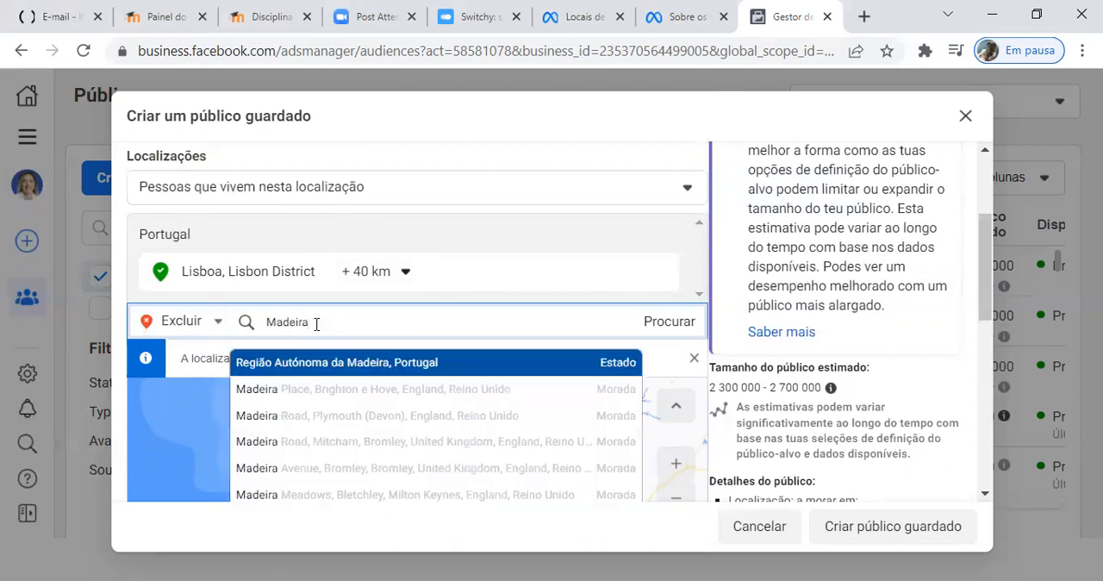
left_click(374, 362)
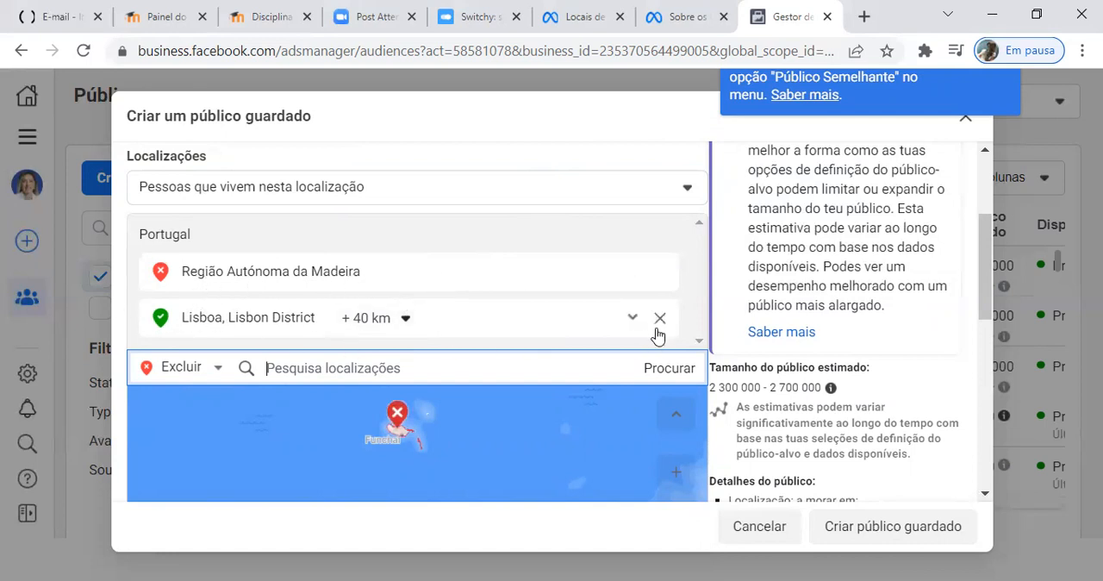
Step: Remove Lisboa from the saved audience's locations and review the available options for how people relate to the location
left_click(659, 319)
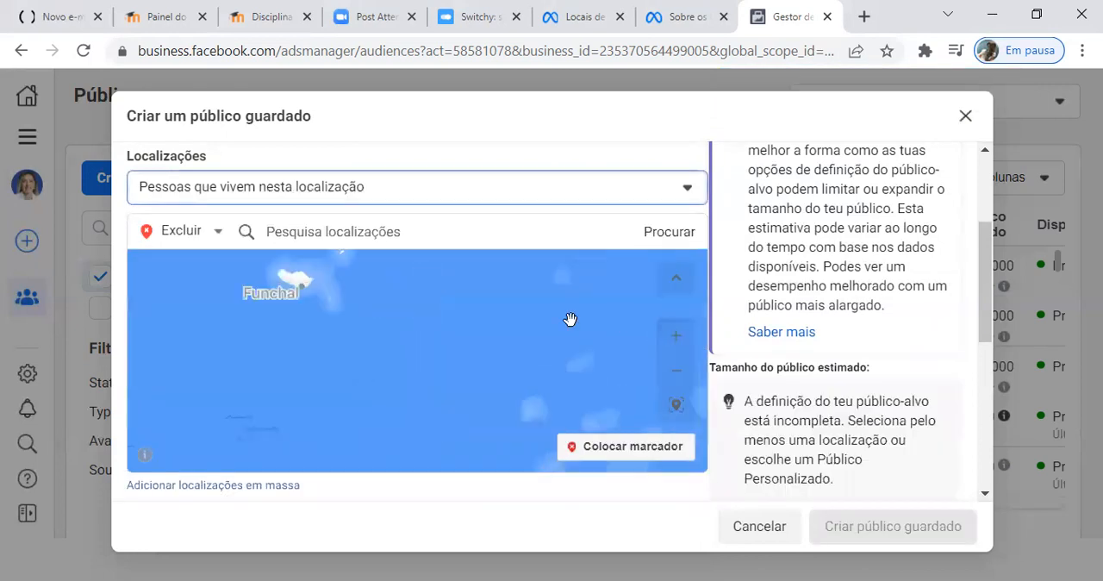
scroll(567, 201, "up", 1)
scroll(566, 201, "up", 1)
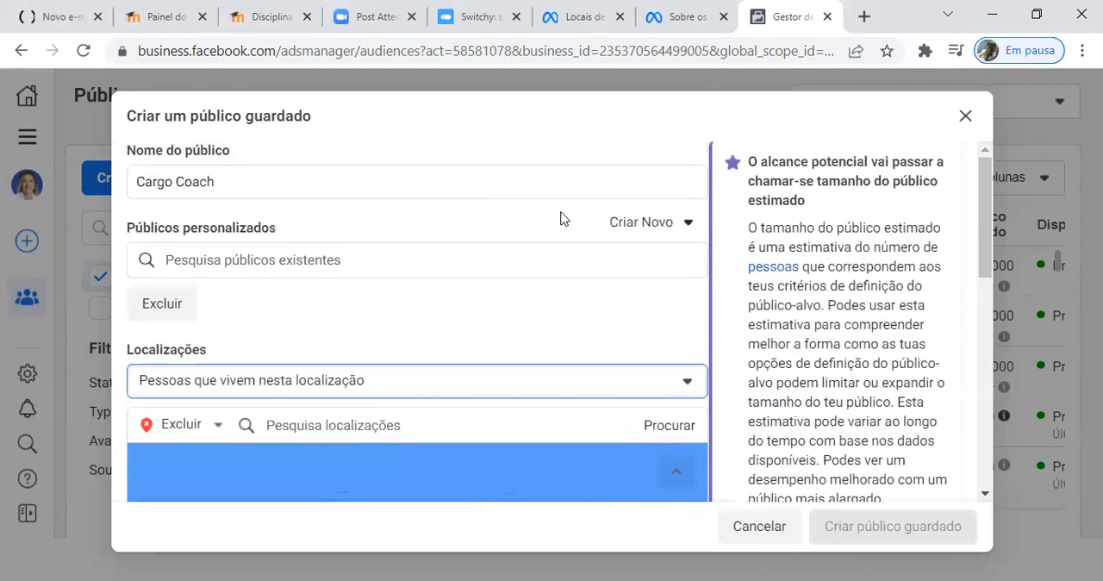
scroll(342, 352, "down", 1)
scroll(341, 344, "down", 3)
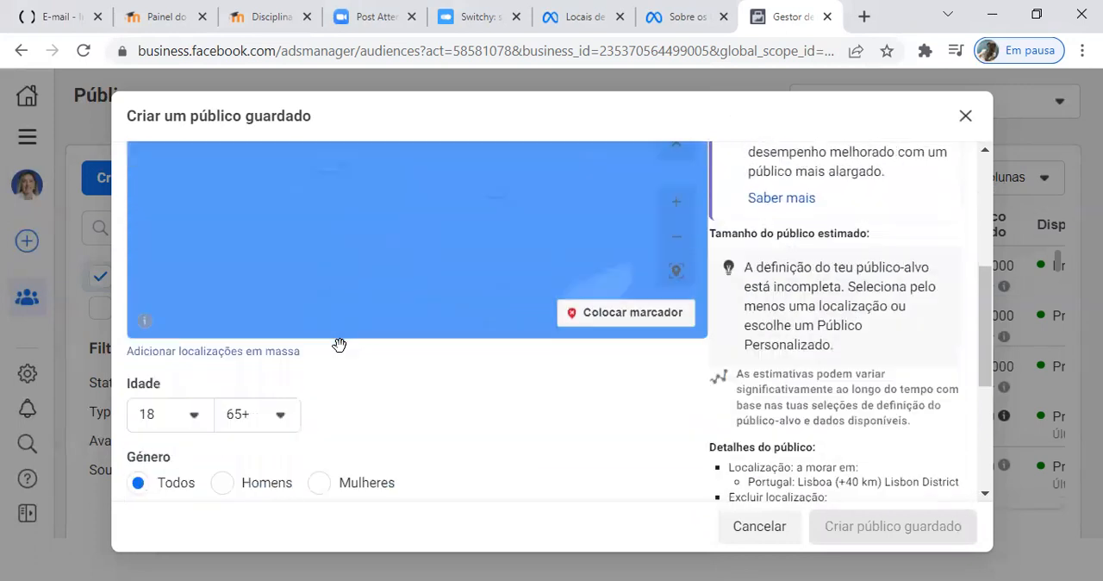
scroll(341, 345, "up", 1)
left_click(386, 196)
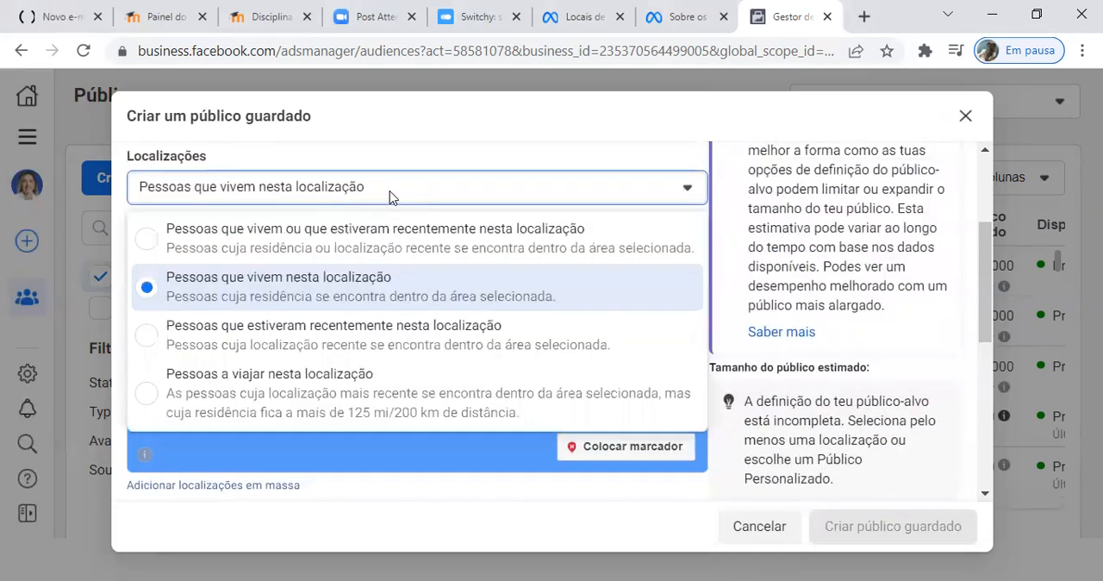
left_click(531, 131)
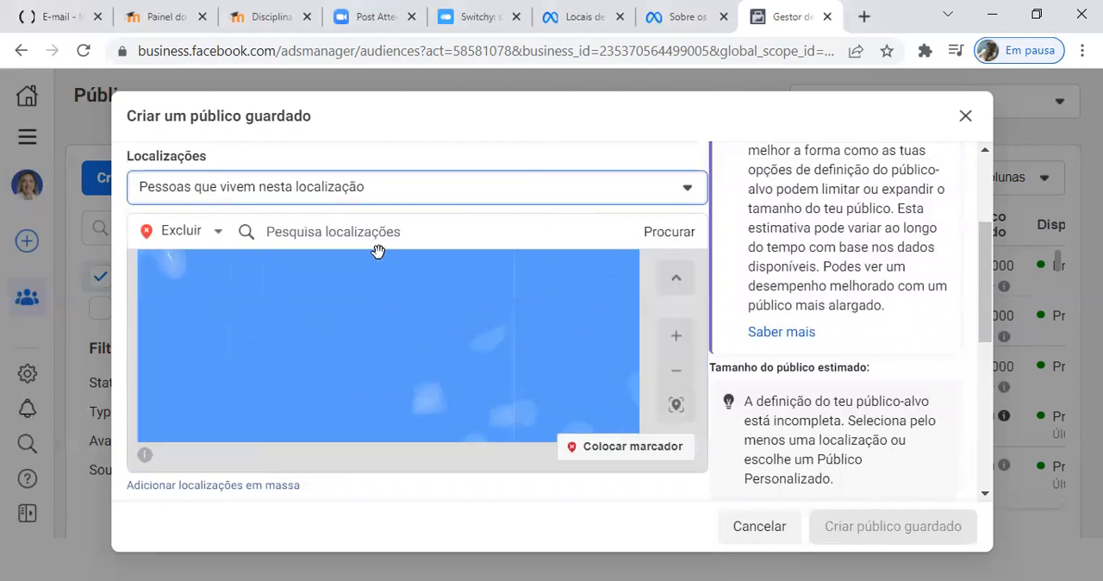
Step: Switch the location search back to including places and add the country Portugal
scroll(460, 165, "up", 3)
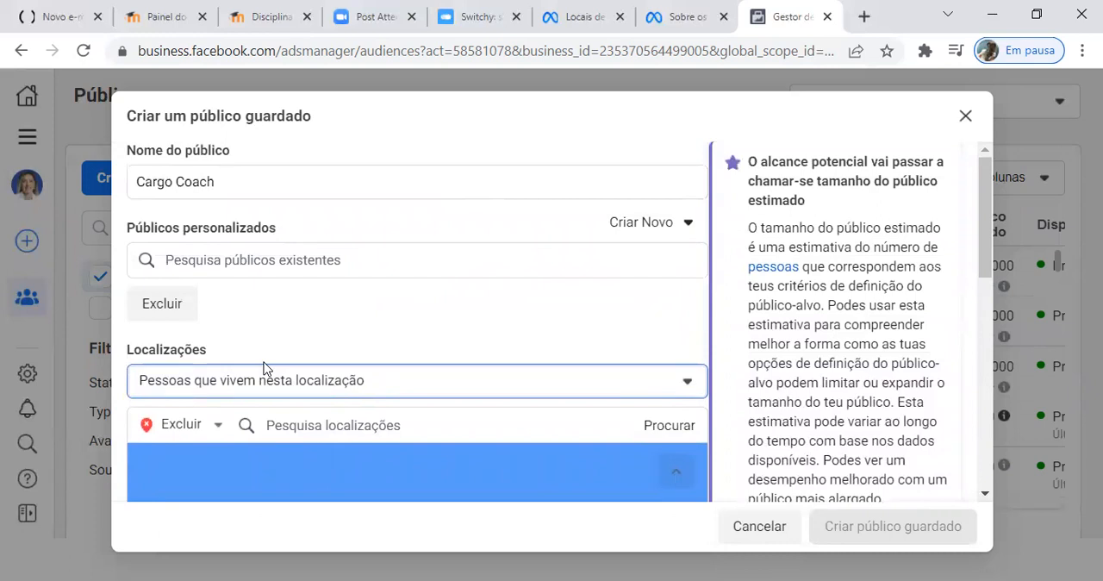
left_click(215, 425)
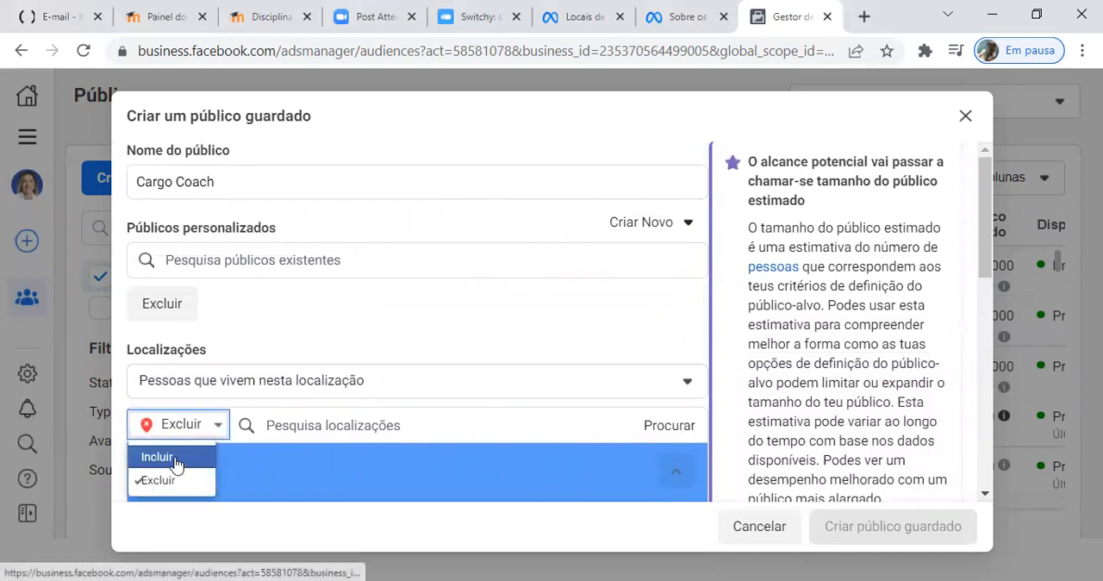
left_click(187, 460)
left_click(348, 432)
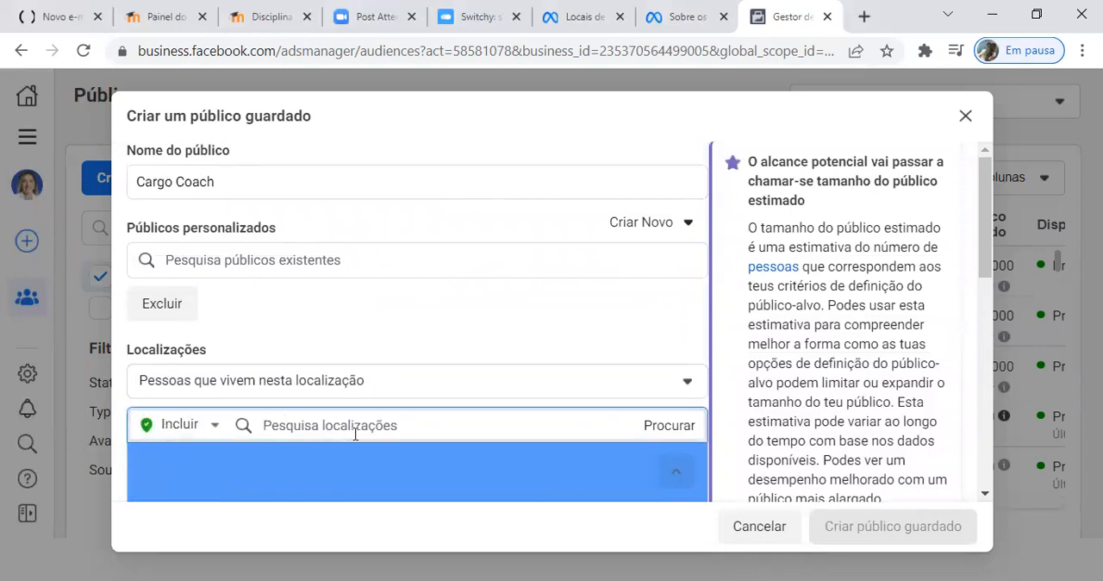
type("Portu")
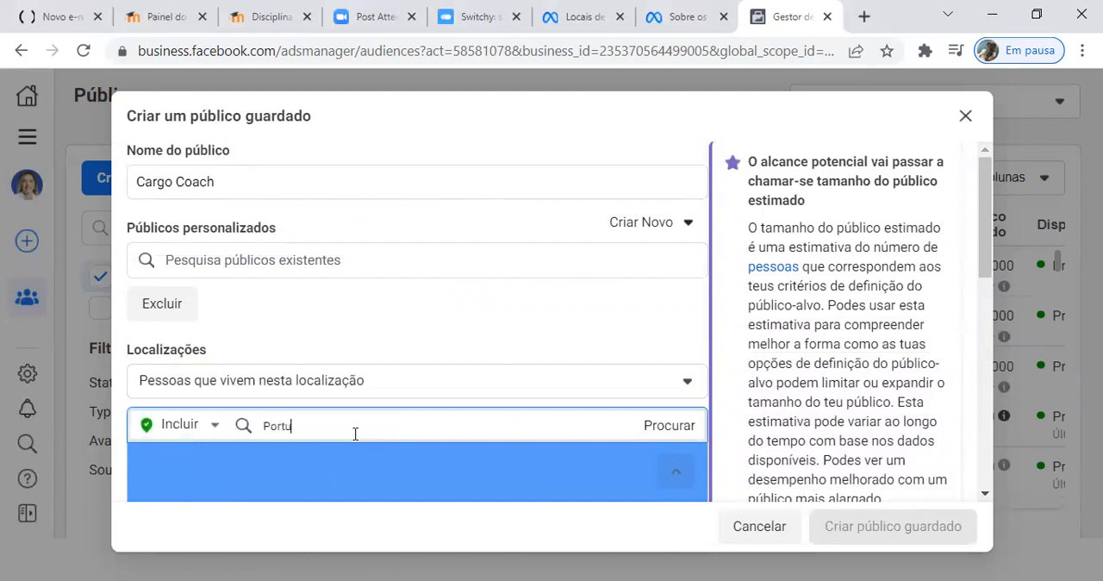
type("gal")
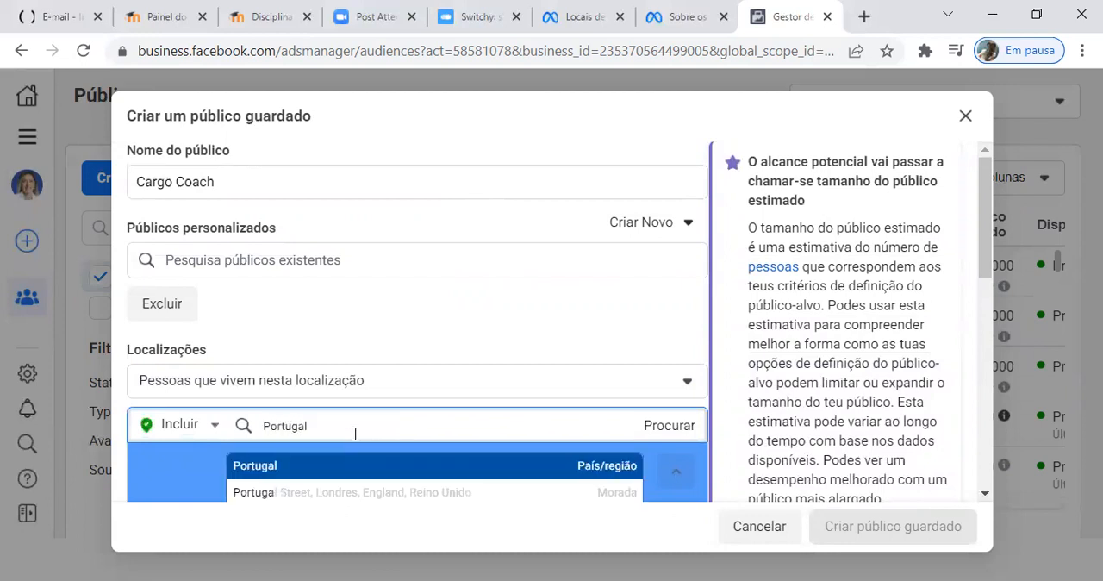
left_click(346, 466)
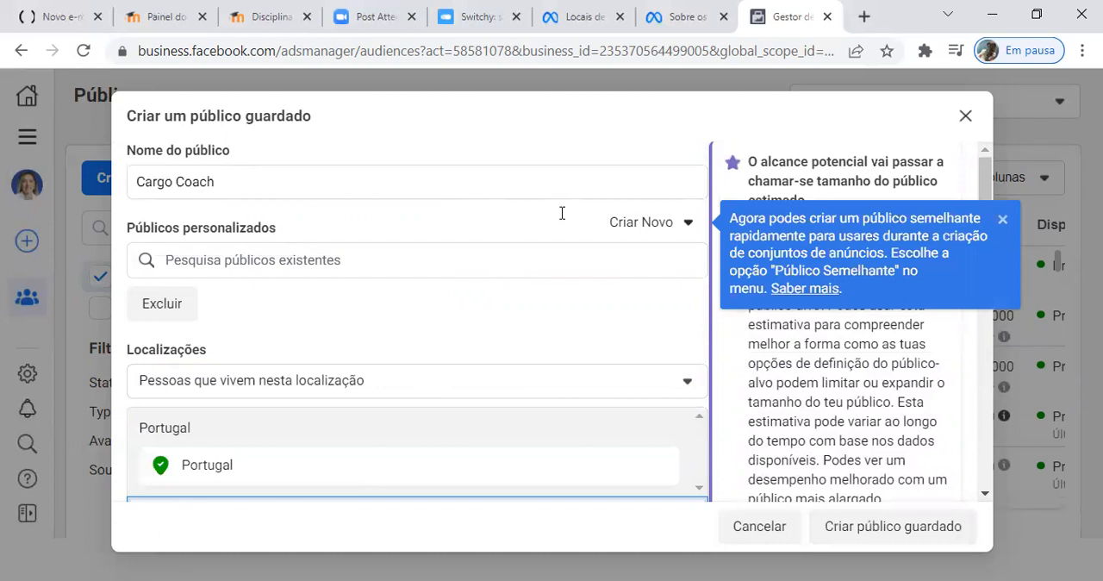
Step: Exclude the Região Autónoma da Madeira from the Portugal location targeting
scroll(568, 284, "down", 3)
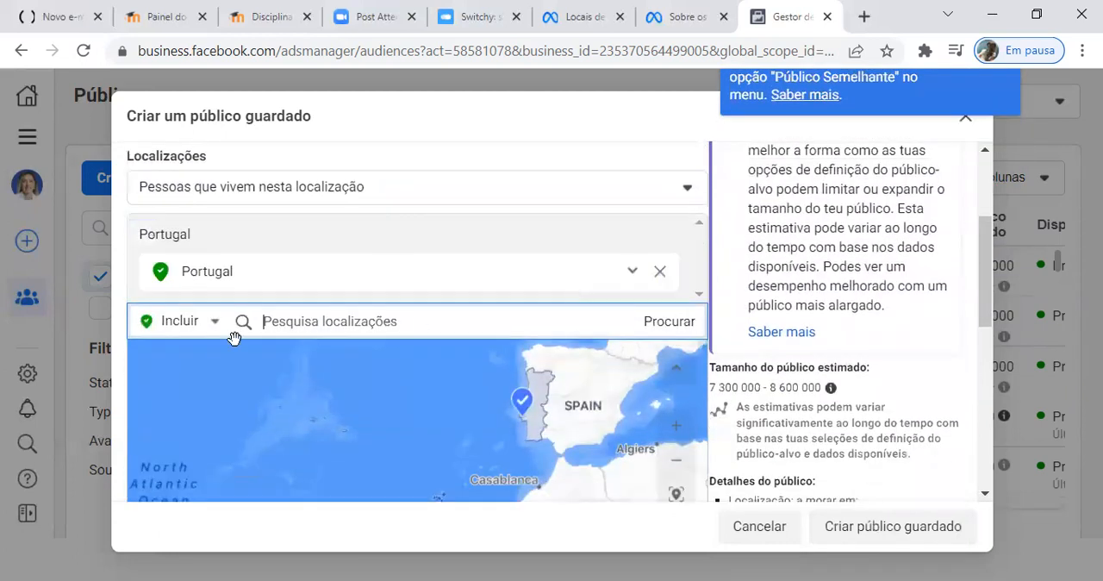
left_click(212, 322)
left_click(159, 376)
type("Madeira")
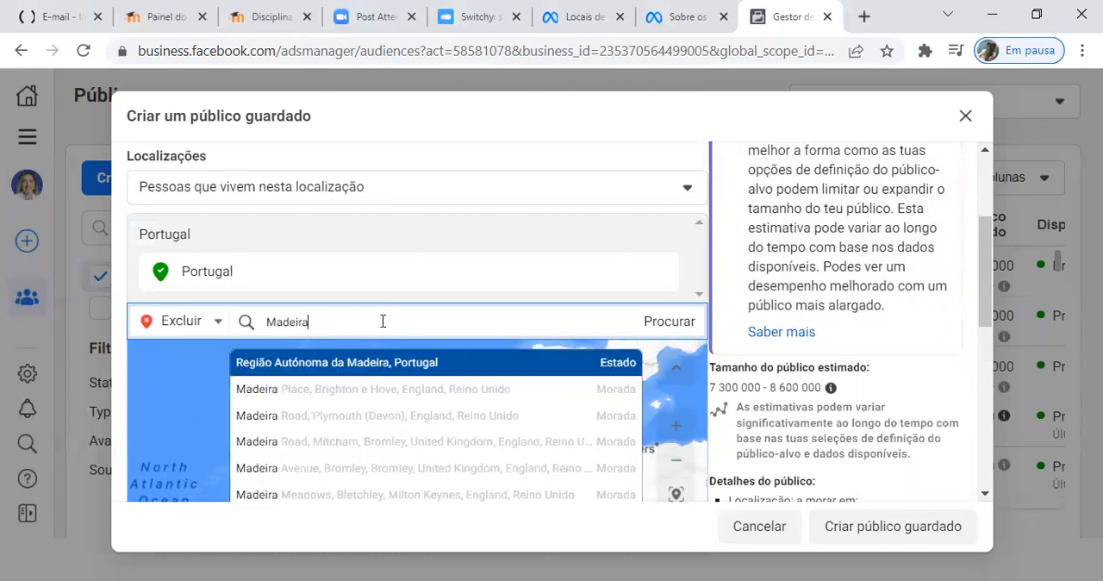
left_click(393, 361)
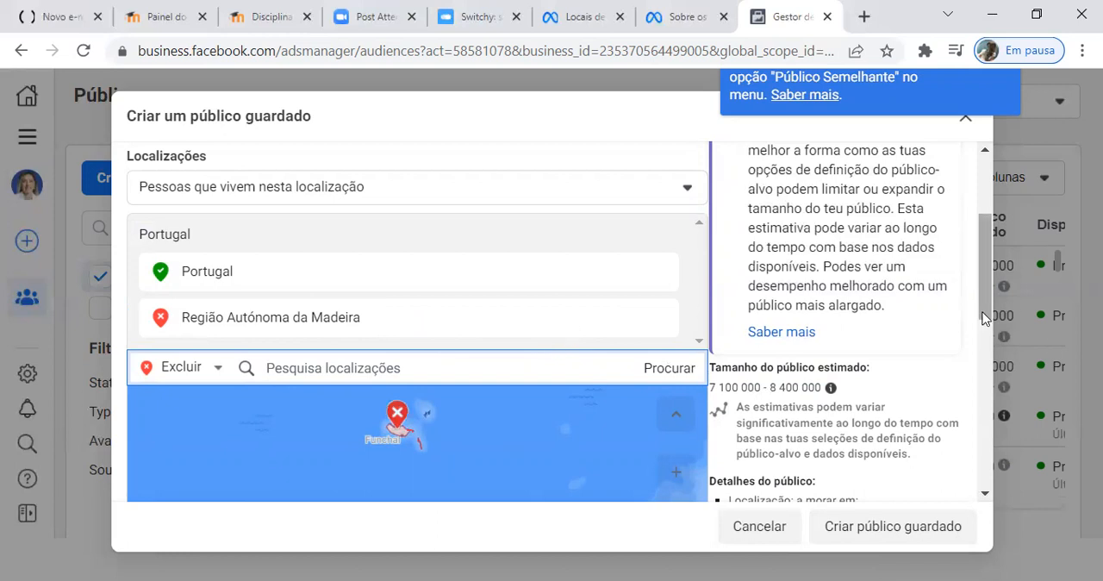
Step: Set the saved audience's minimum age to 30
scroll(990, 319, "down", 3)
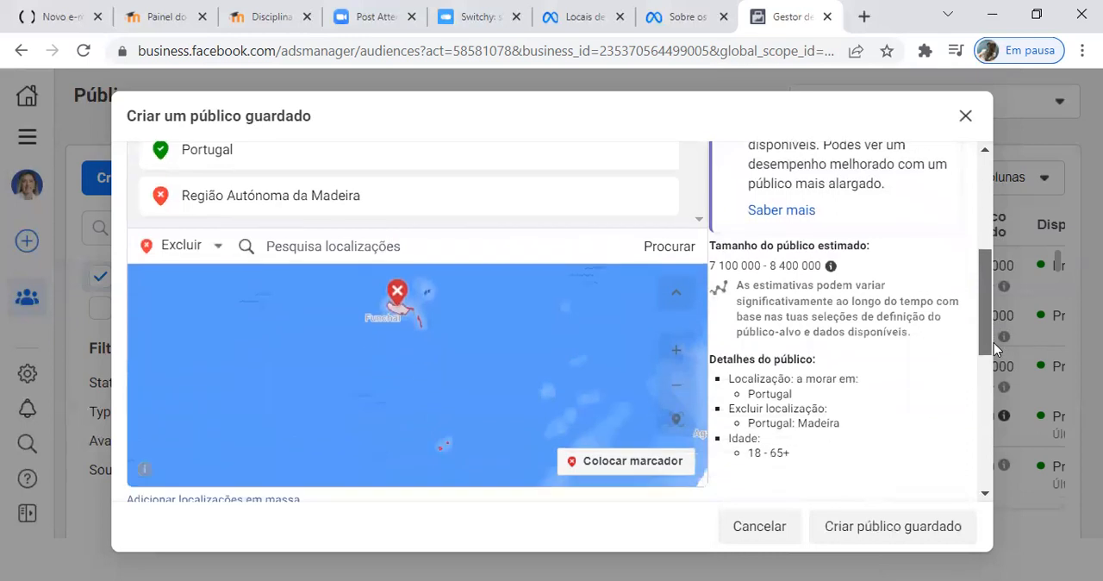
left_click_drag(993, 342, 1014, 394)
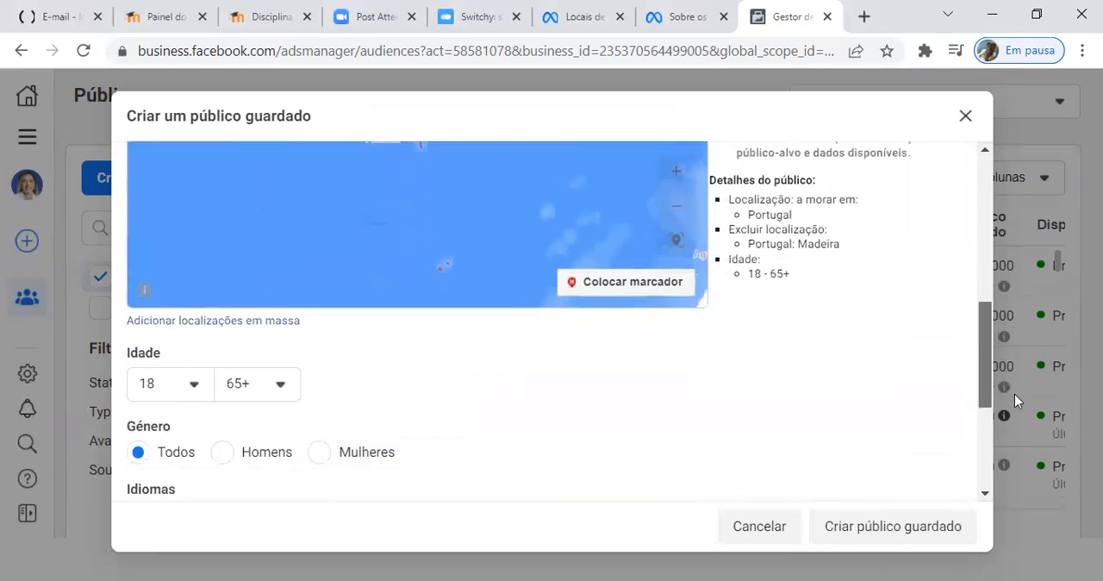
scroll(877, 436, "down", 1)
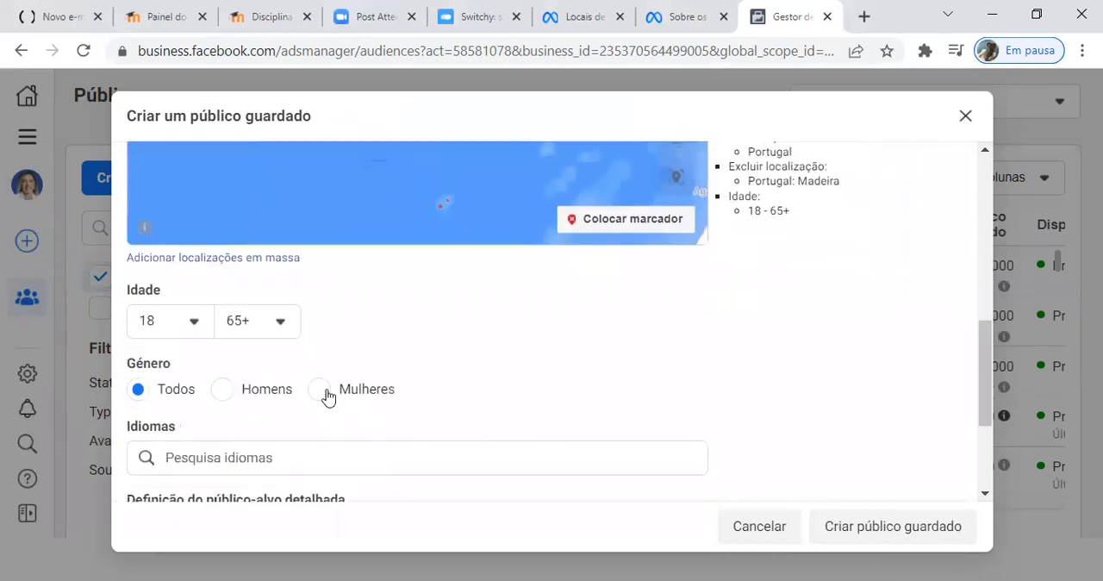
left_click(192, 324)
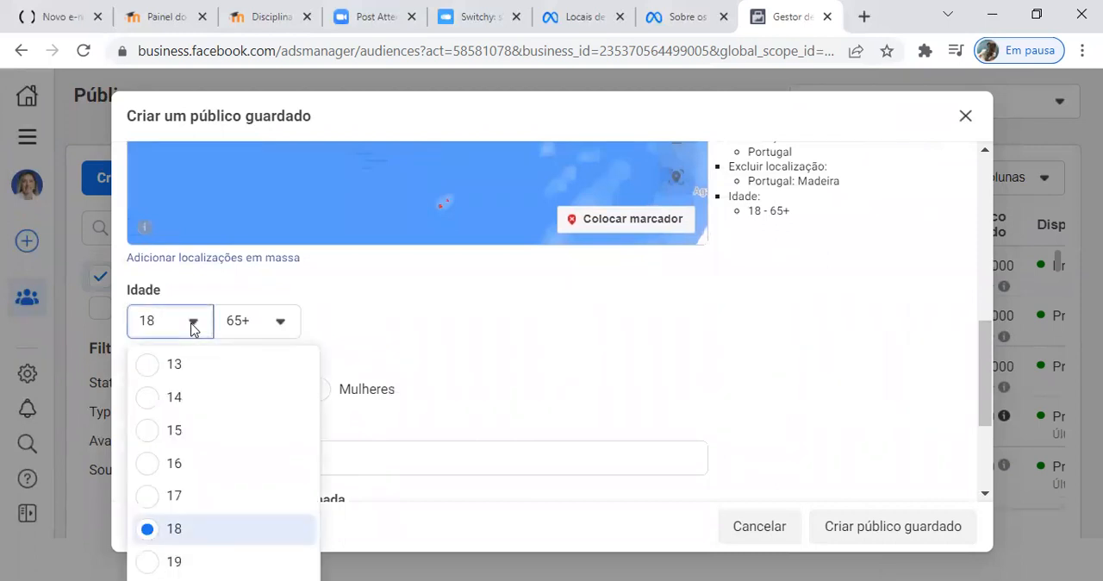
scroll(212, 417, "down", 5)
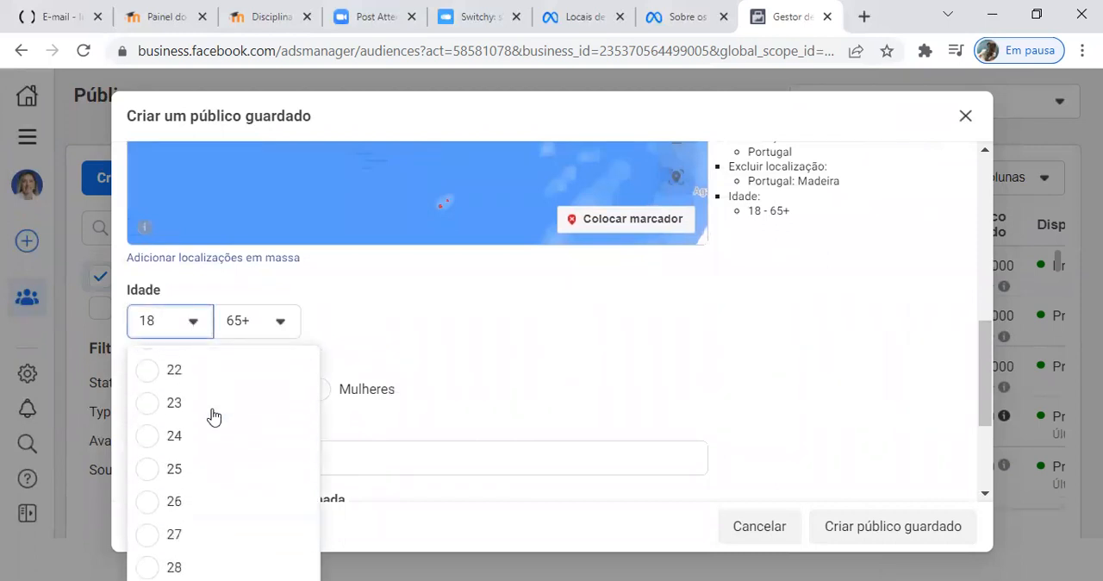
scroll(214, 417, "down", 1)
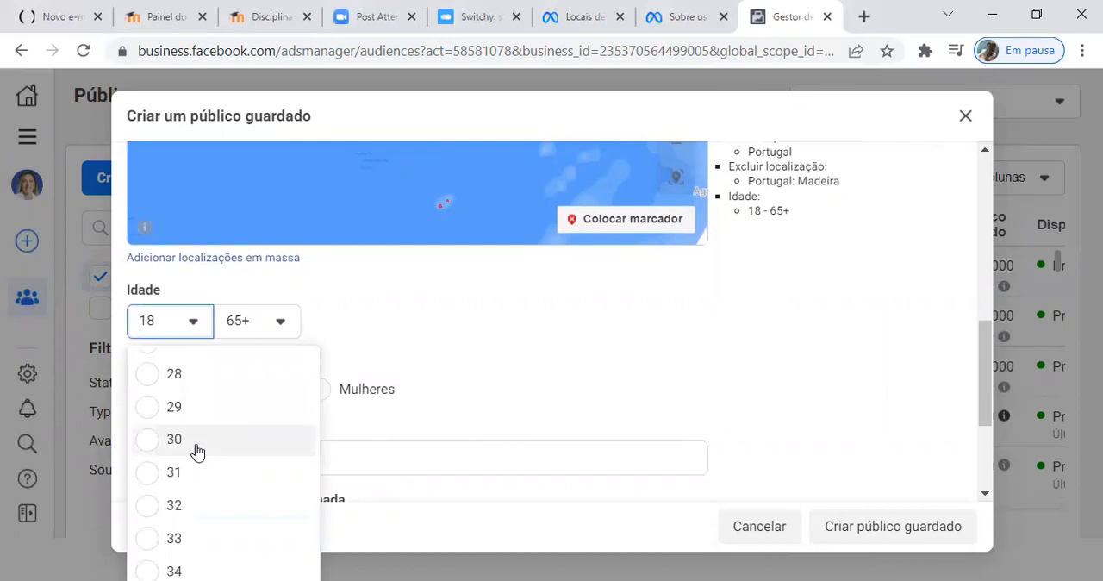
left_click(197, 450)
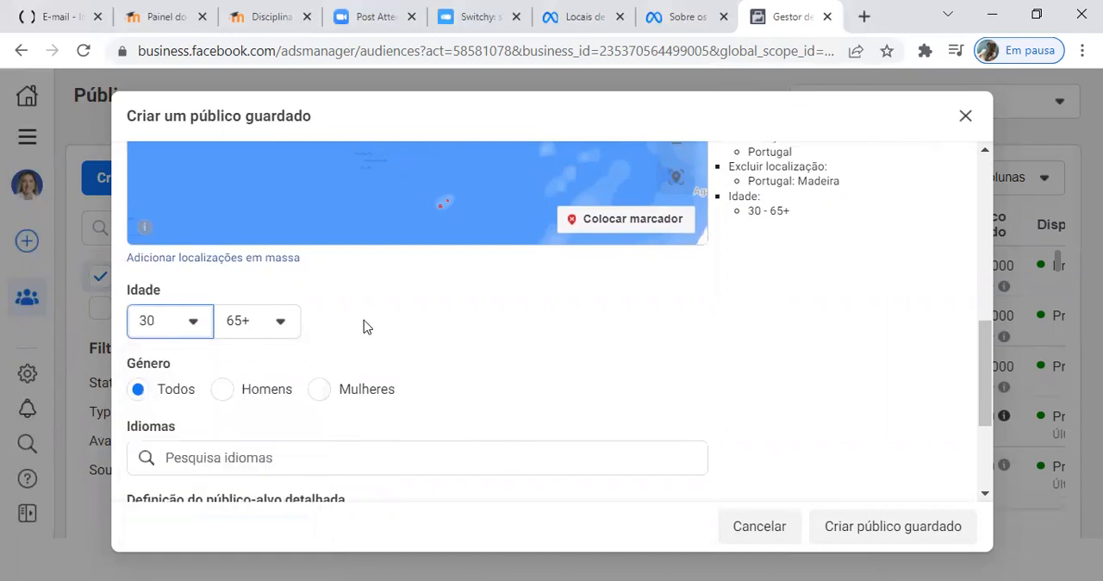
Step: Add Português (Portugal) as the saved audience's language
scroll(362, 327, "down", 1)
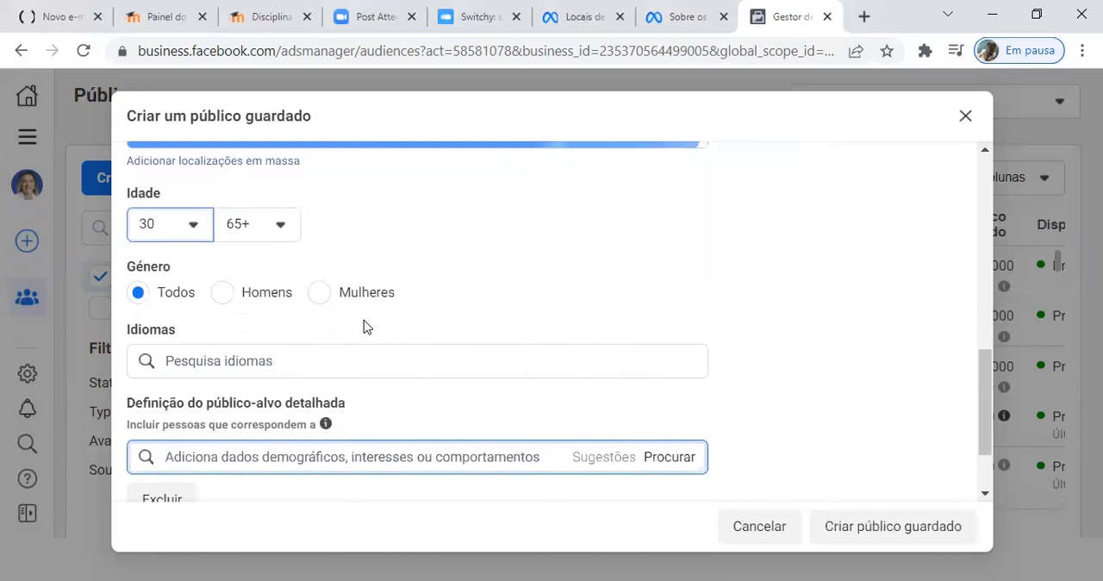
left_click(287, 361)
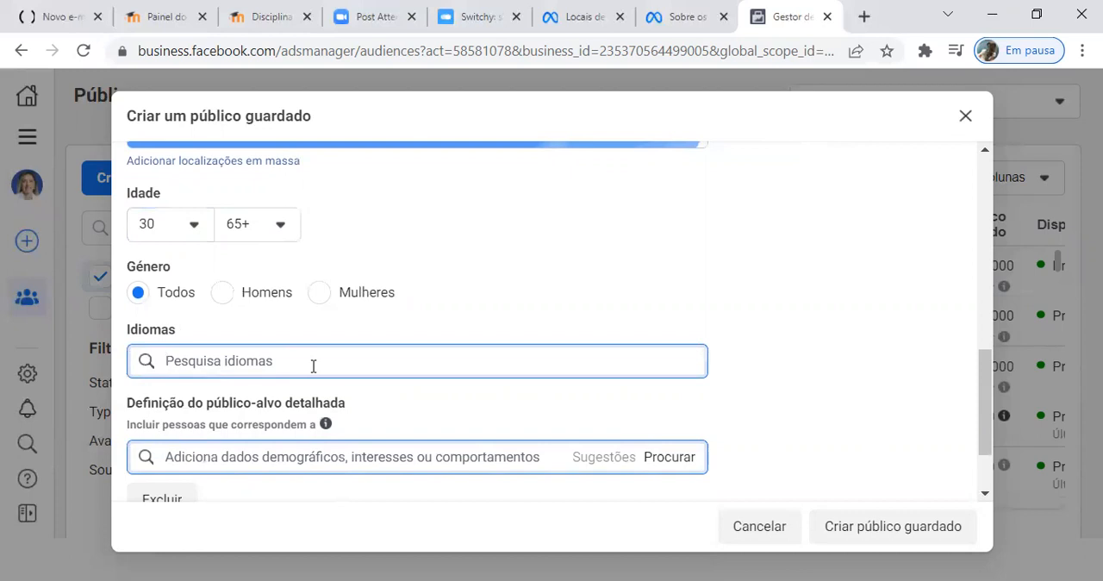
type("Port")
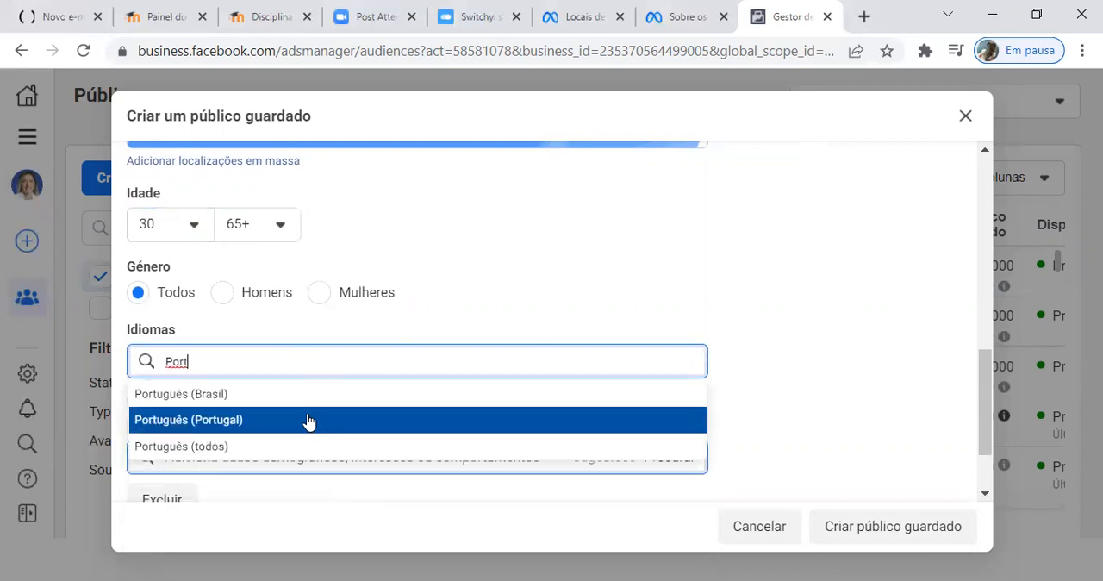
left_click(307, 420)
Step: Browse the detailed targeting categories of the saved audience, starting with Dados demográficos
scroll(447, 325, "down", 2)
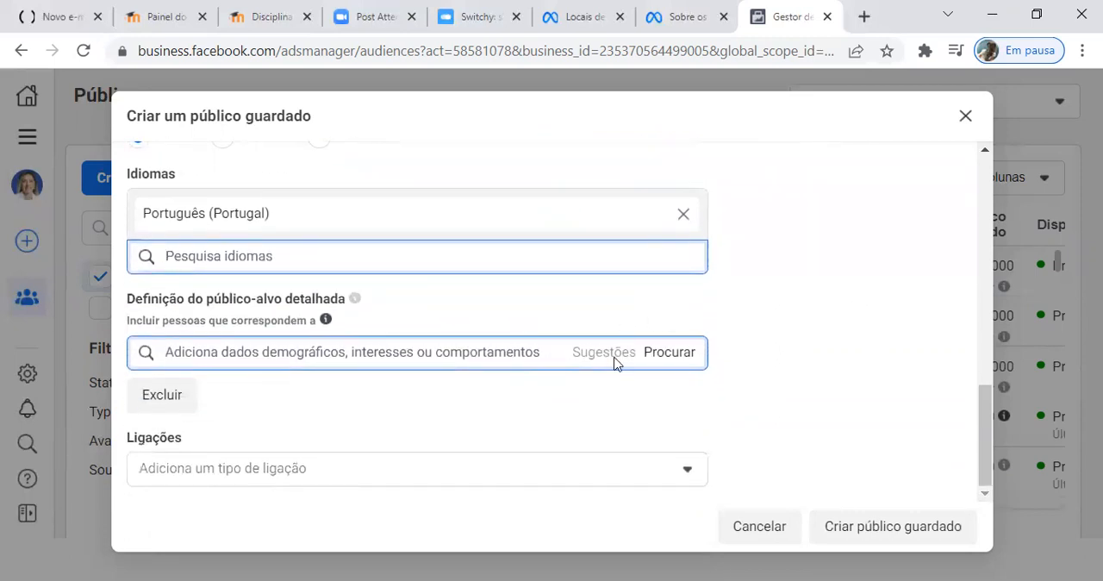
left_click(671, 353)
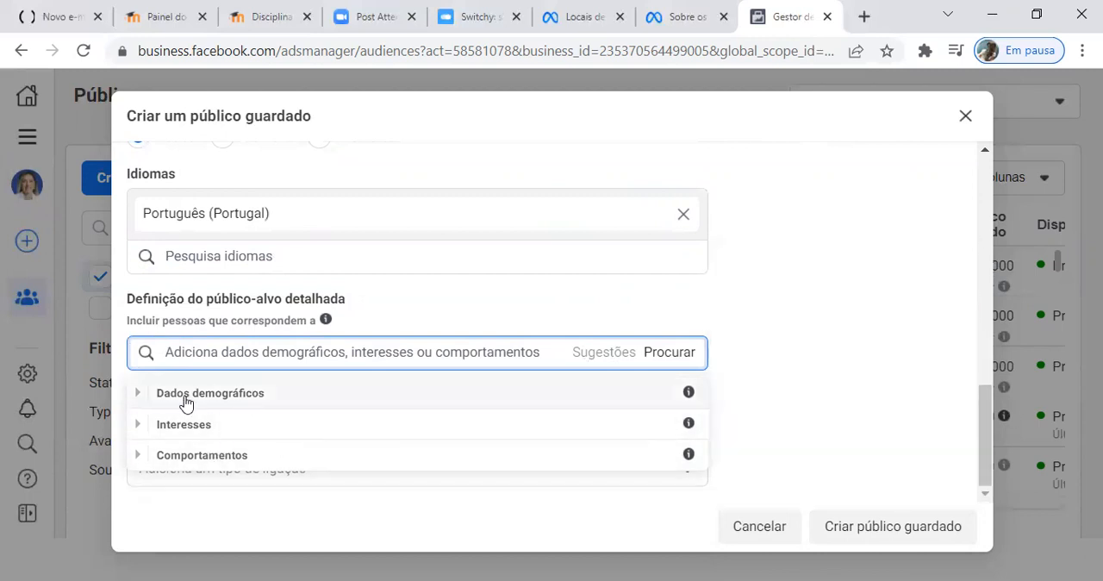
left_click(138, 395)
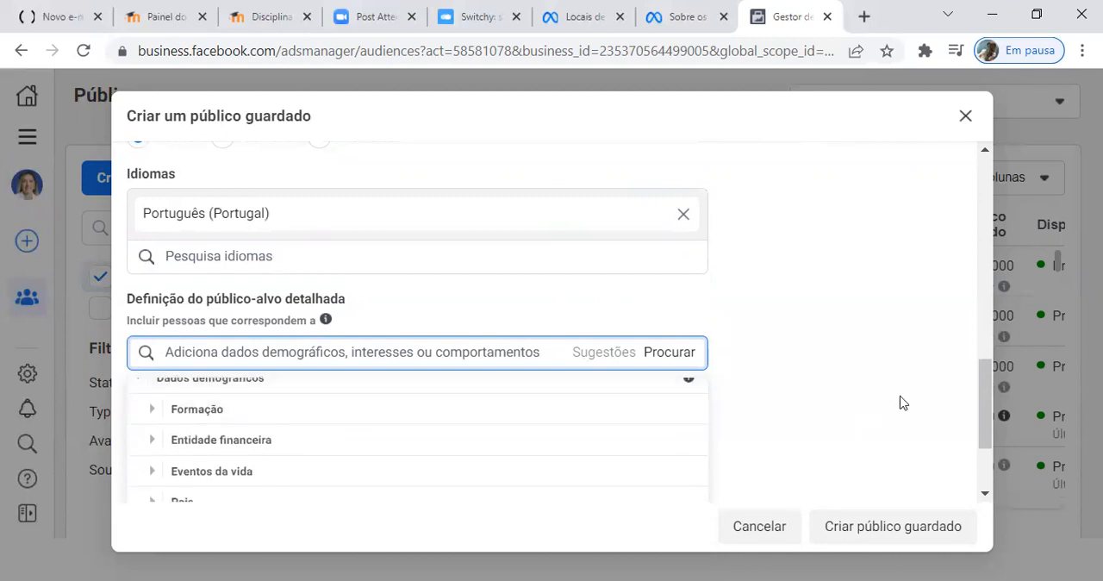
left_click_drag(984, 387, 988, 429)
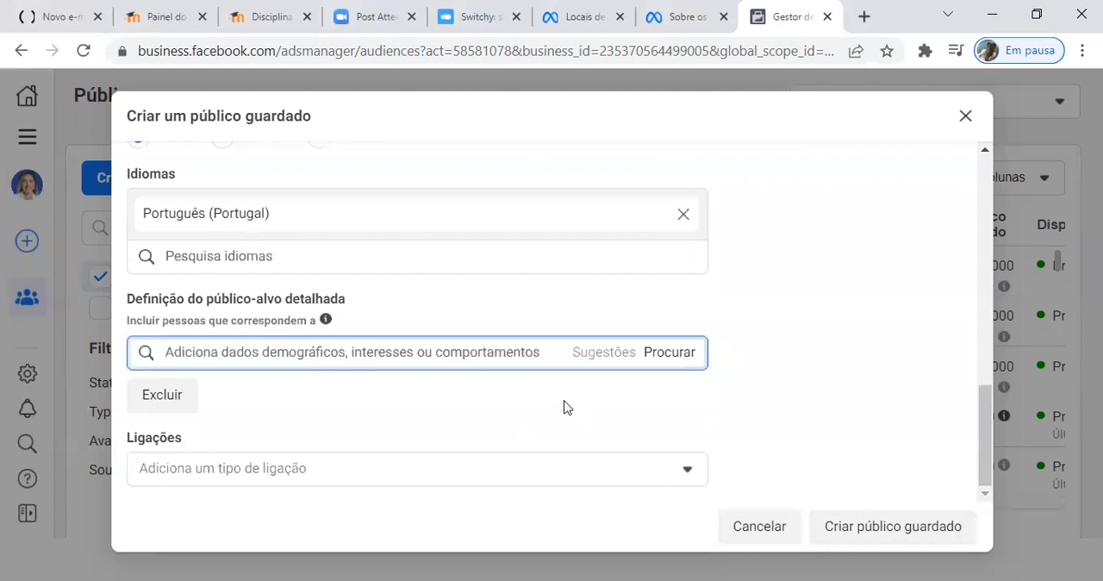
left_click(655, 355)
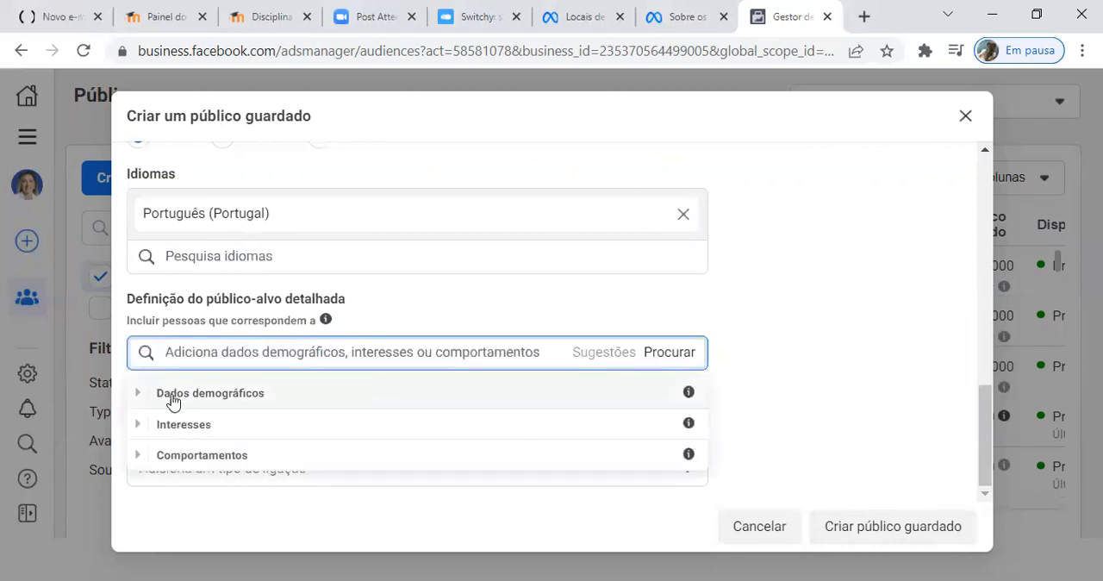
left_click(137, 393)
left_click_drag(987, 423, 981, 449)
left_click(680, 356)
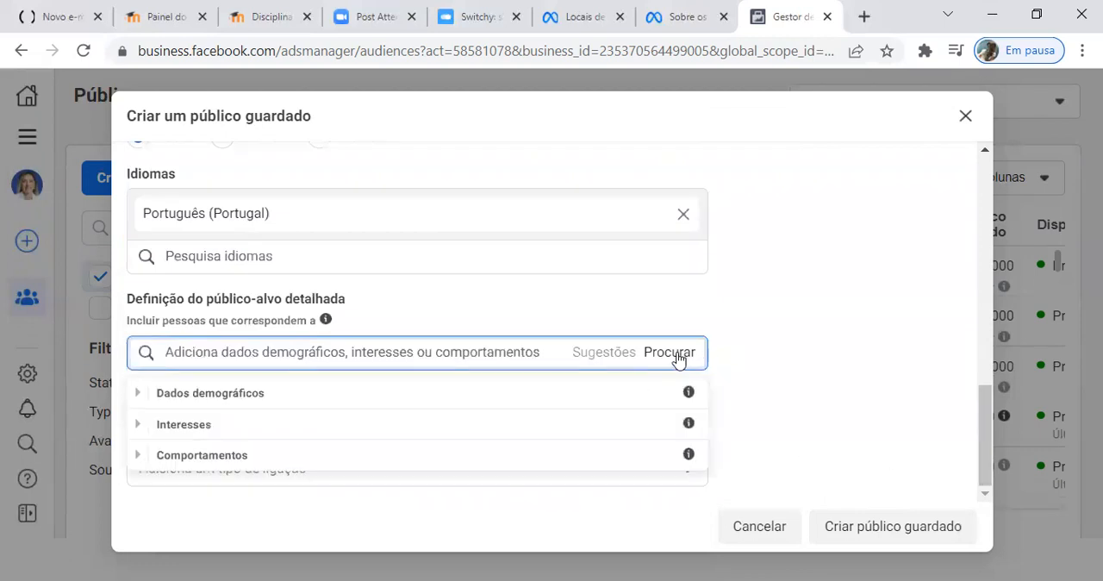
Step: Examine the Eventos da vida options under Dados demográficos in the detailed targeting list
left_click(137, 394)
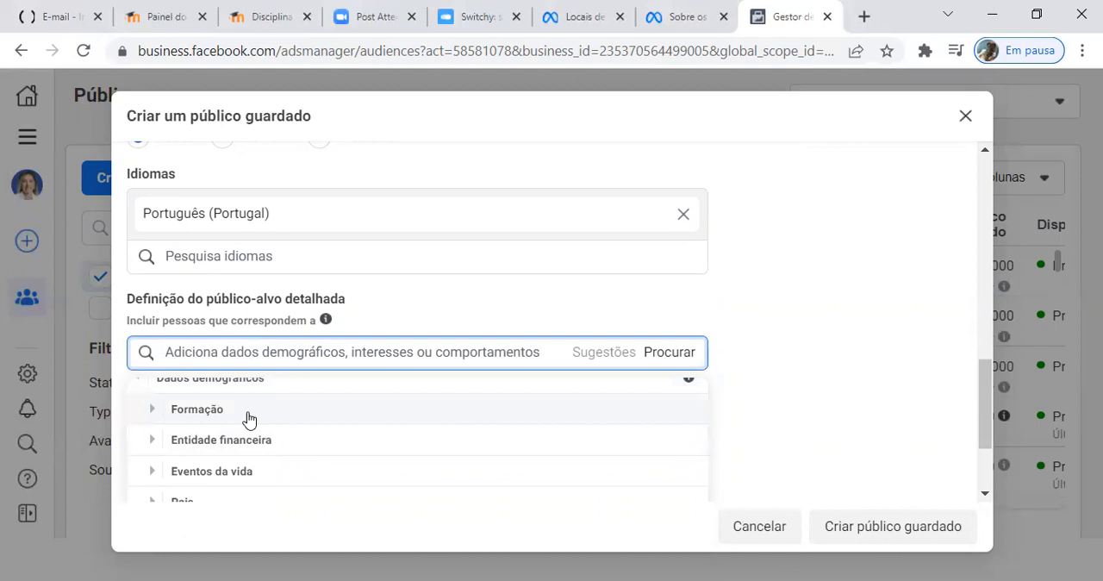
scroll(248, 420, "up", 1)
scroll(247, 419, "down", 1)
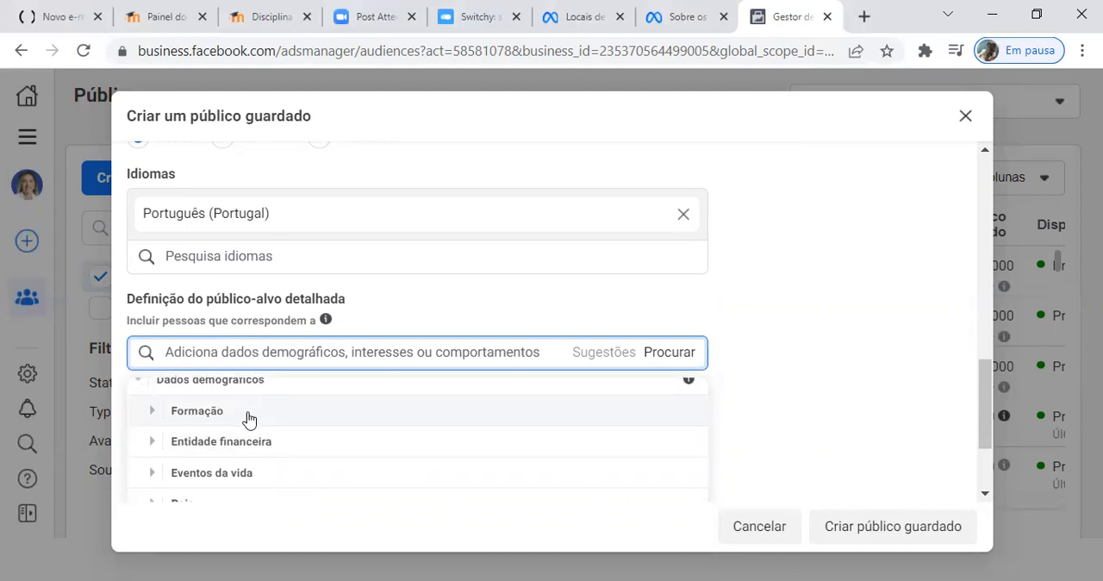
left_click(154, 479)
scroll(333, 444, "down", 1)
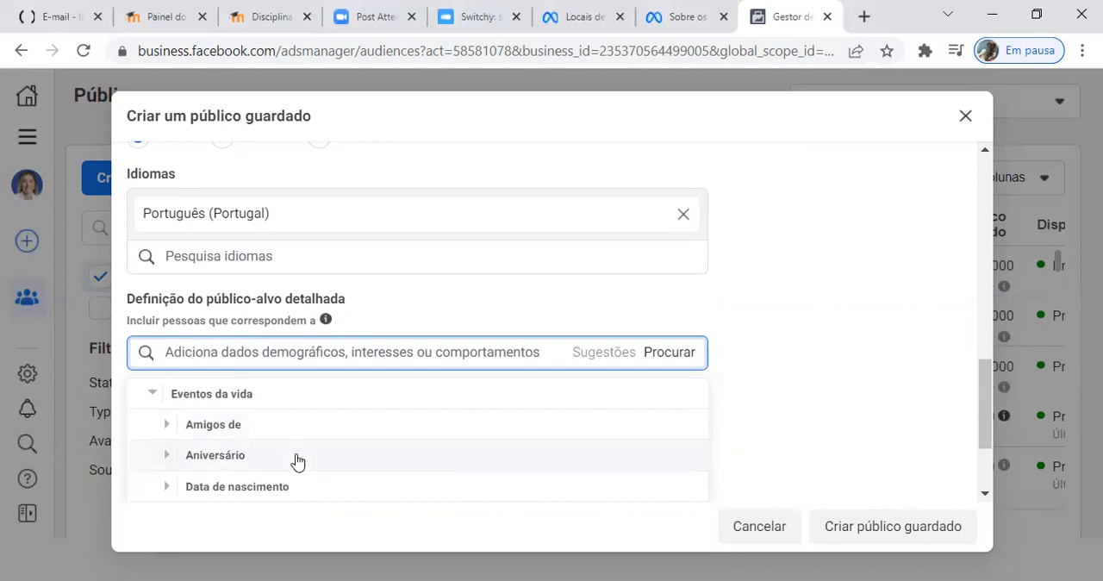
scroll(295, 413, "down", 3)
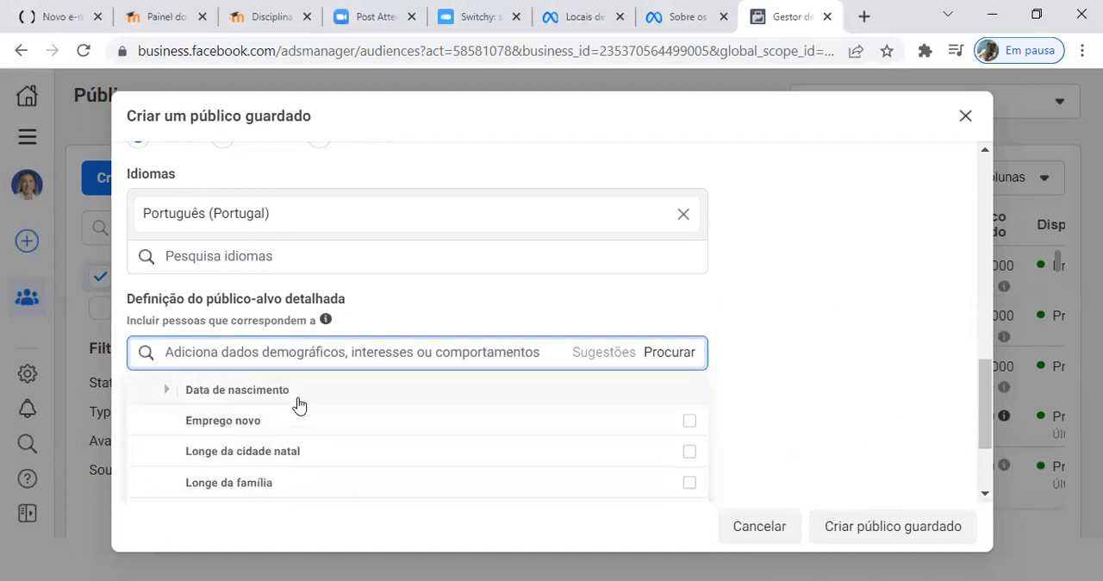
mouse_move(303, 427)
scroll(359, 453, "down", 3)
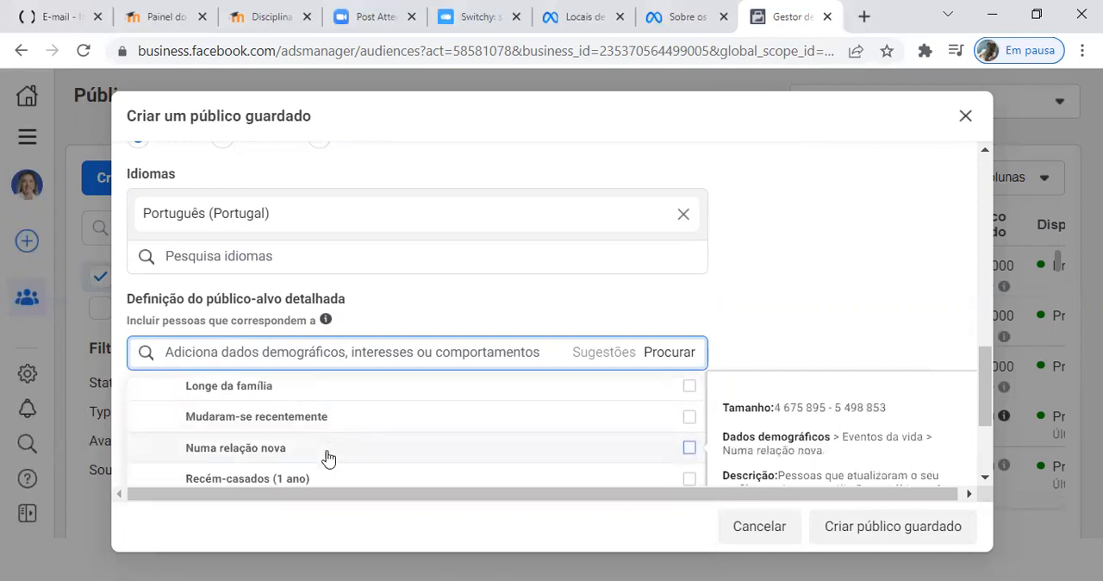
scroll(328, 452, "down", 3)
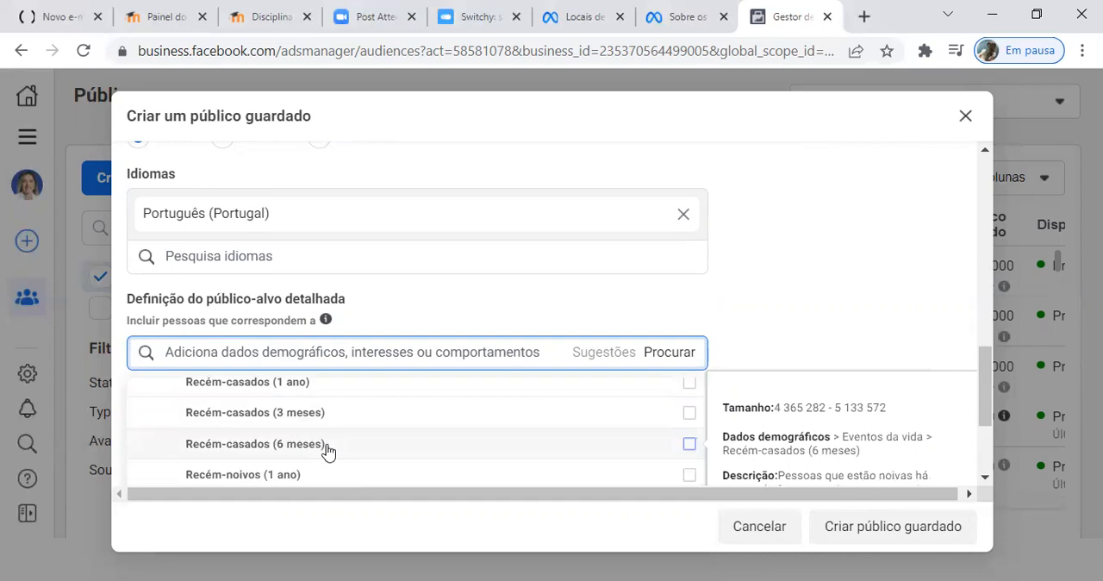
scroll(327, 450, "down", 5)
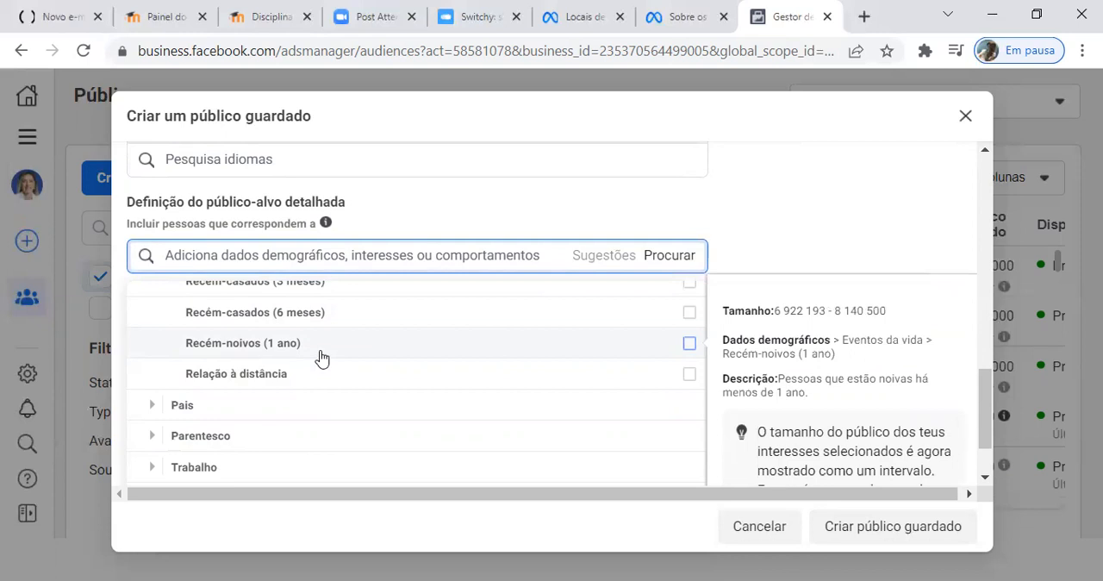
scroll(321, 357, "up", 2)
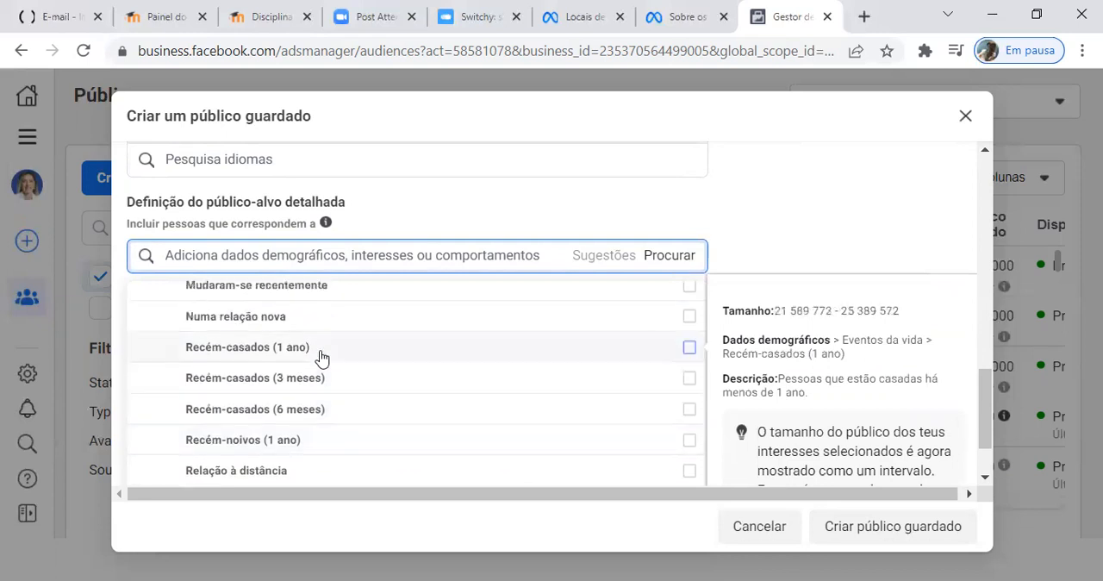
scroll(321, 358, "up", 1)
scroll(324, 359, "down", 2)
scroll(326, 359, "down", 1)
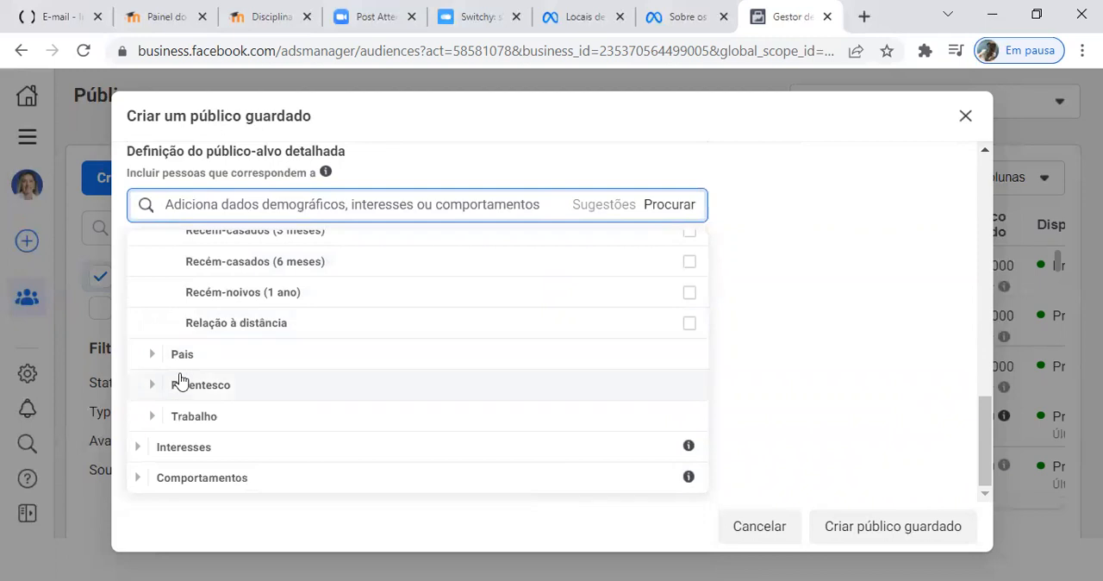
Step: Examine the Interesses categories in detailed targeting, including the Comida options within Comida e bebida
left_click(138, 446)
scroll(266, 434, "down", 3)
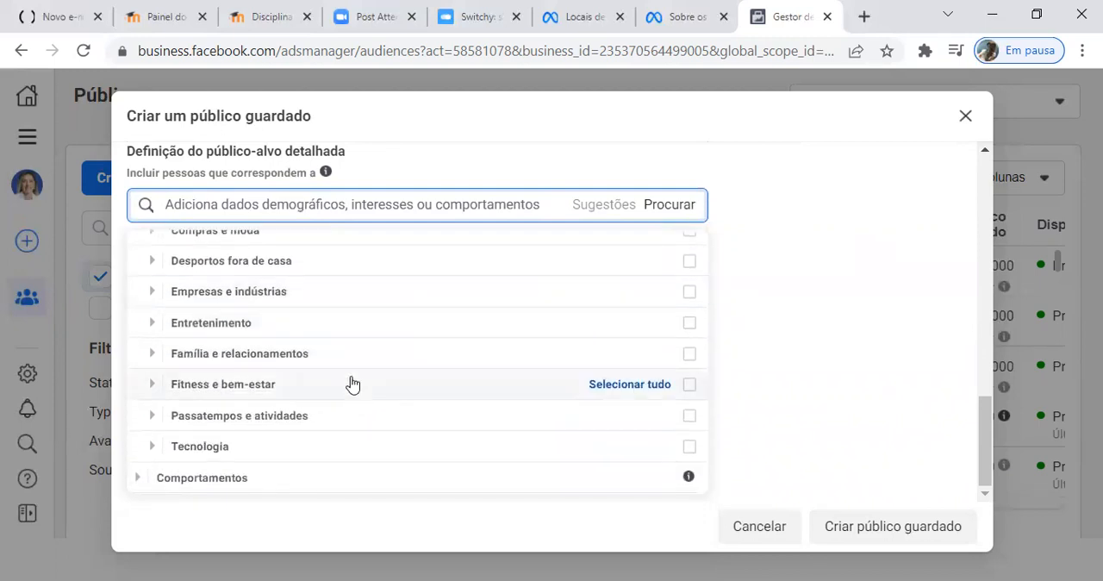
scroll(352, 383, "up", 2)
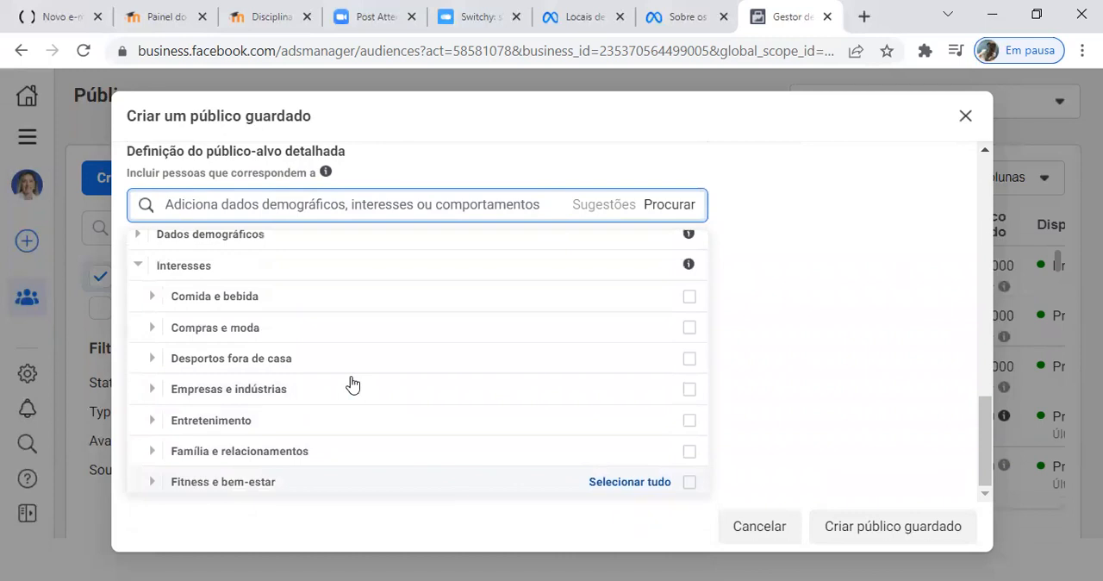
left_click(152, 308)
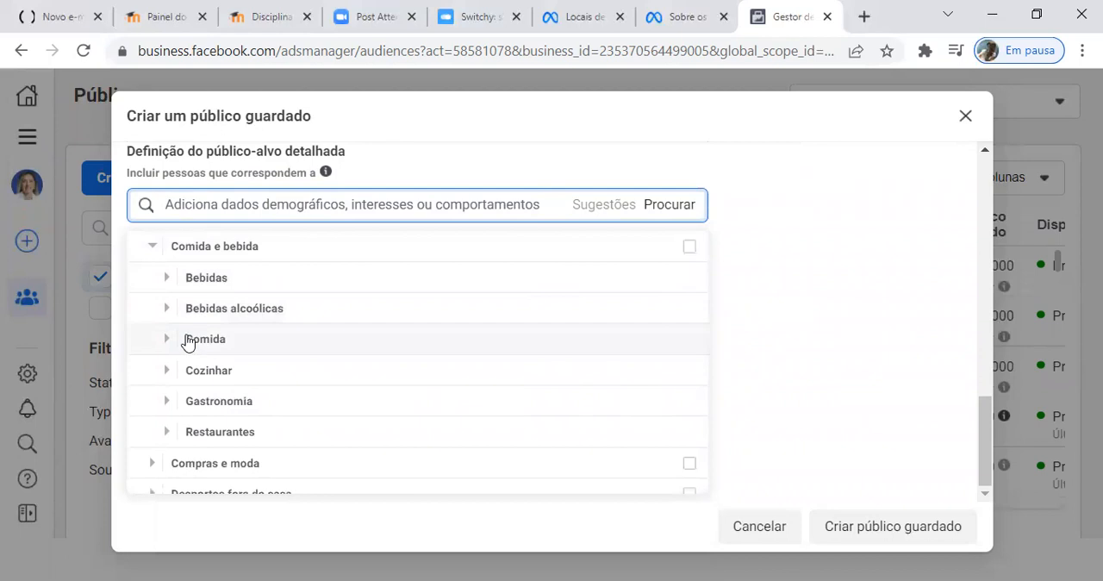
left_click(166, 342)
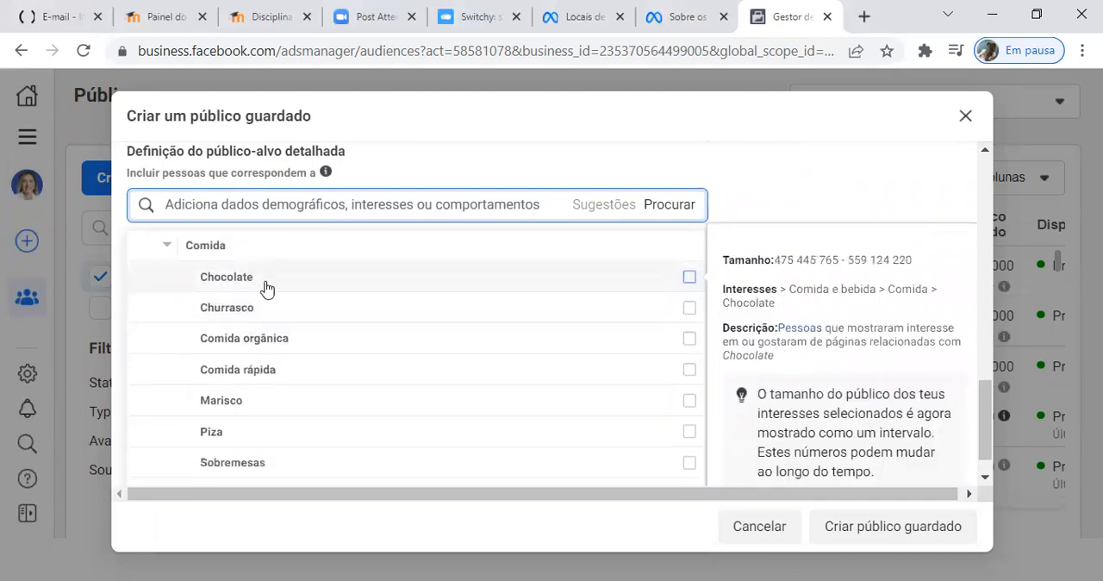
scroll(269, 366, "up", 3)
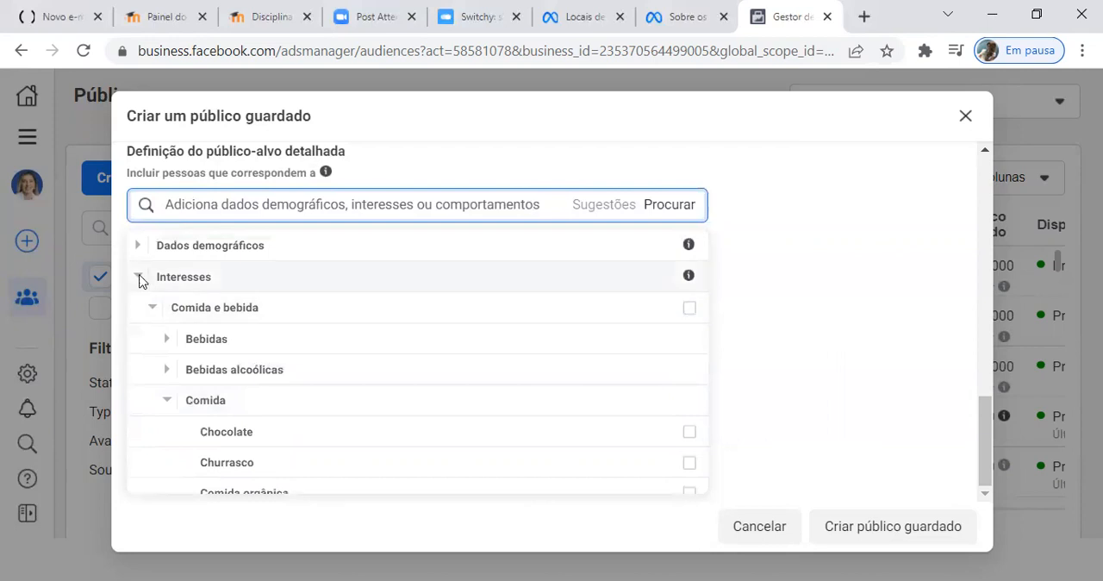
left_click(149, 285)
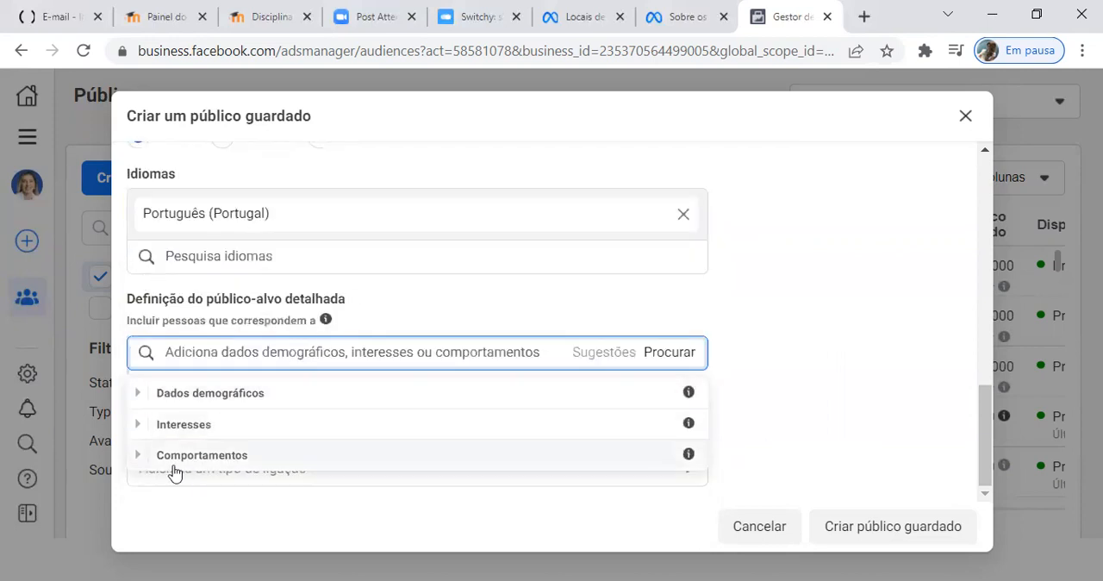
Step: Examine the Comportamentos categories in detailed targeting, including Atividades digitais and Comportamento de compra
left_click(140, 454)
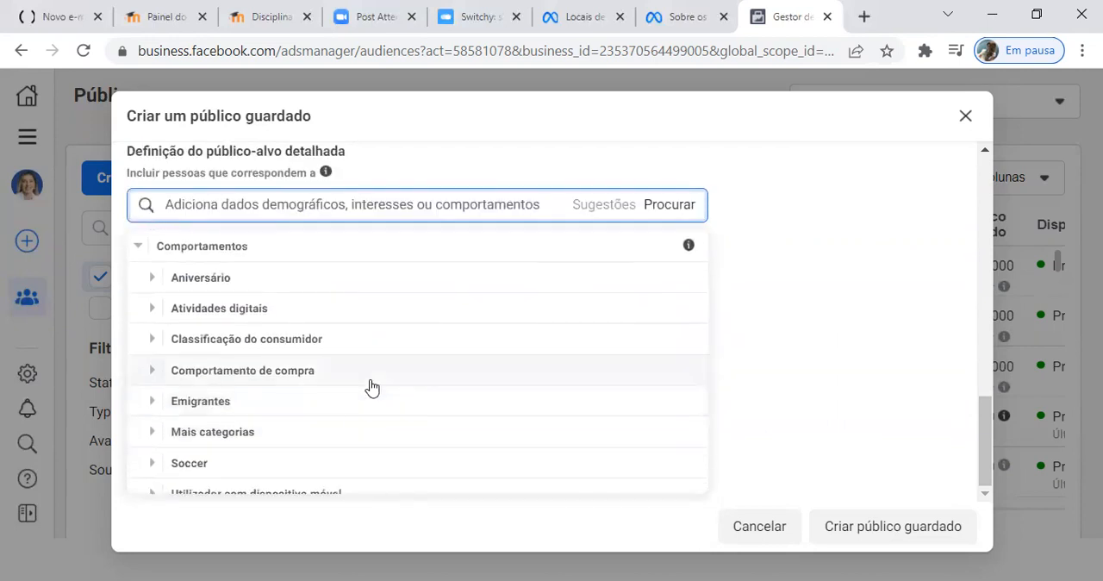
left_click(153, 310)
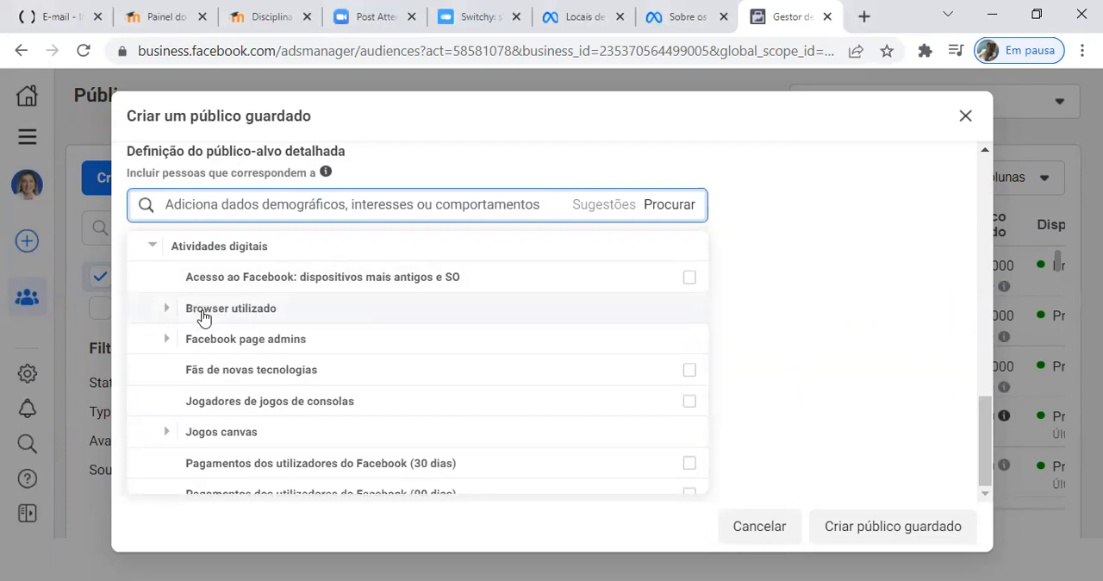
left_click(154, 249)
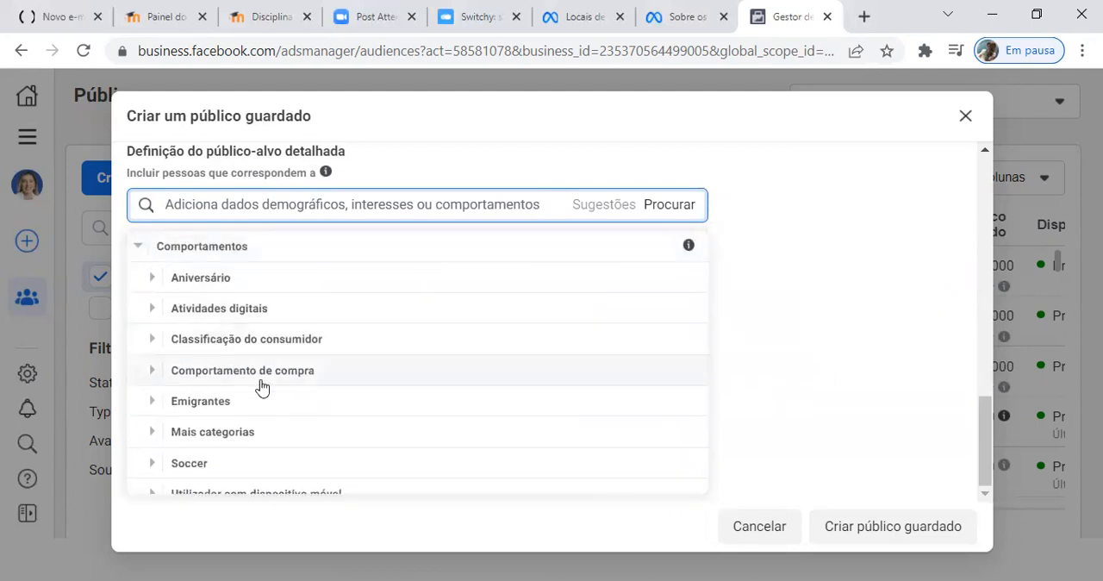
left_click(153, 371)
scroll(155, 380, "down", 1)
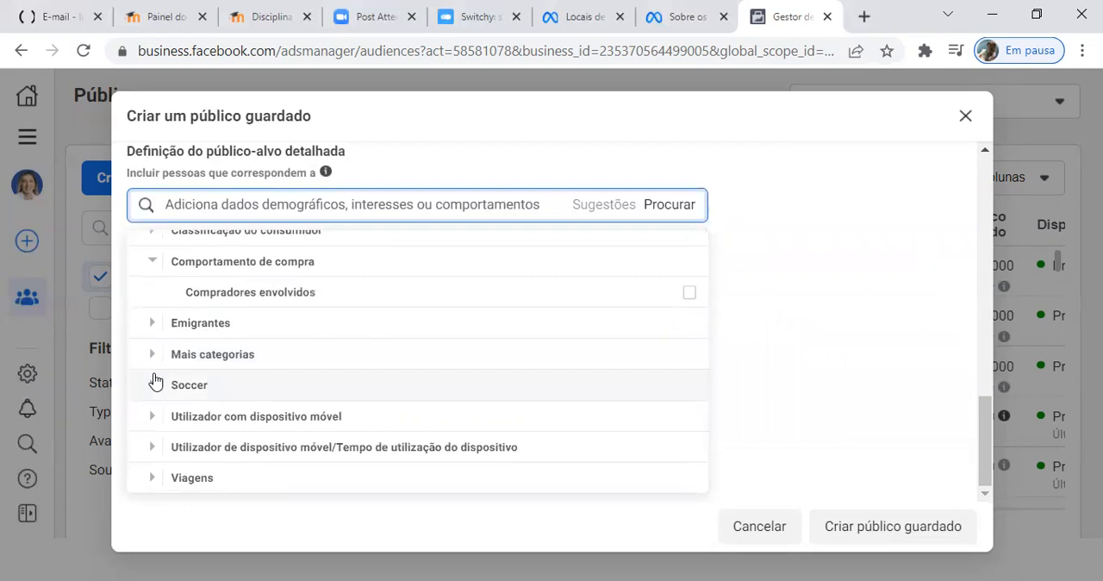
mouse_move(266, 291)
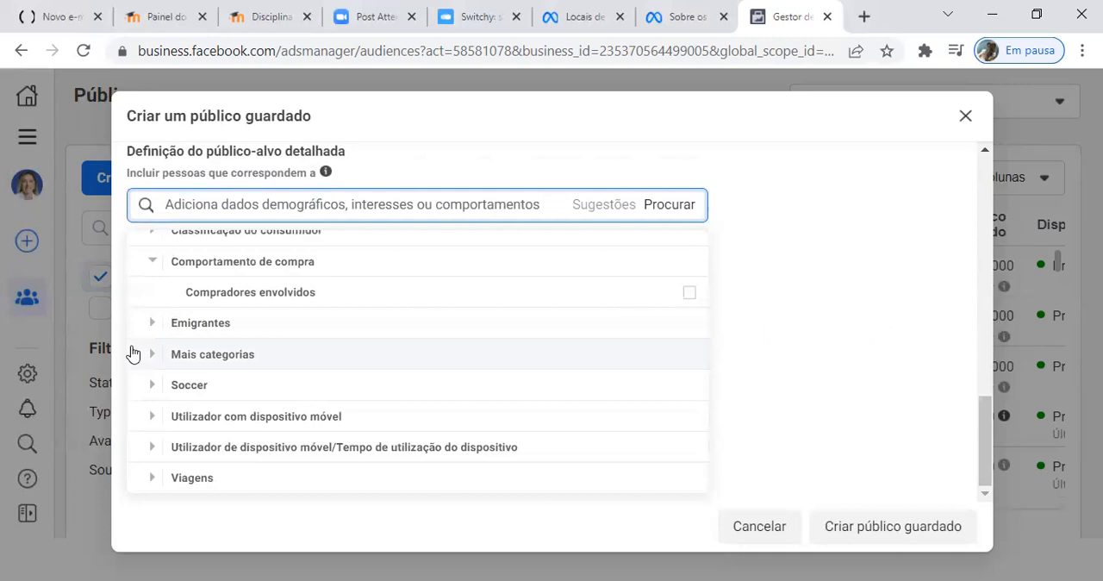
left_click(151, 263)
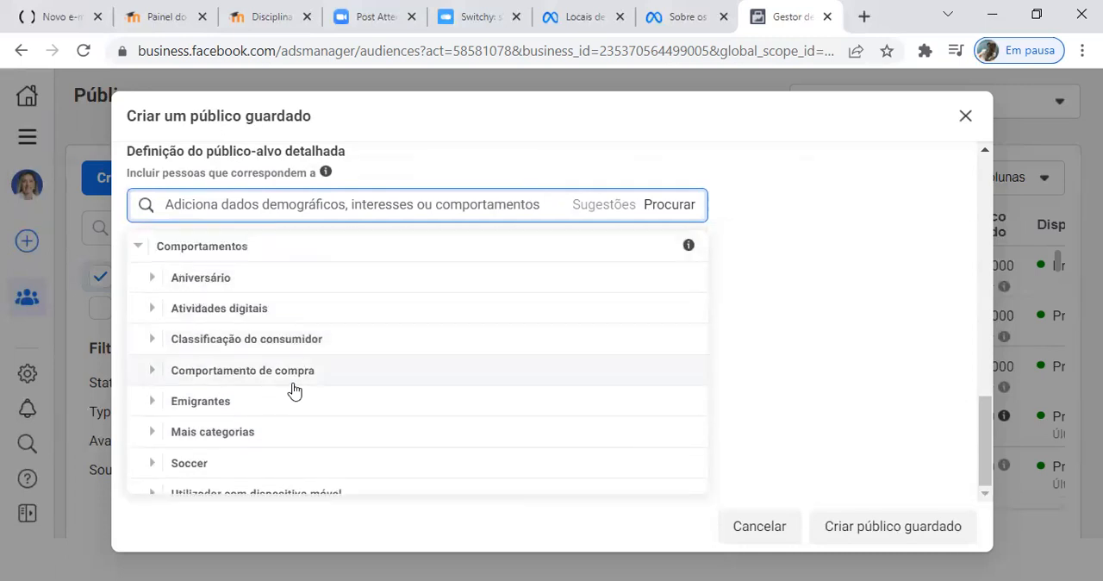
scroll(293, 386, "down", 1)
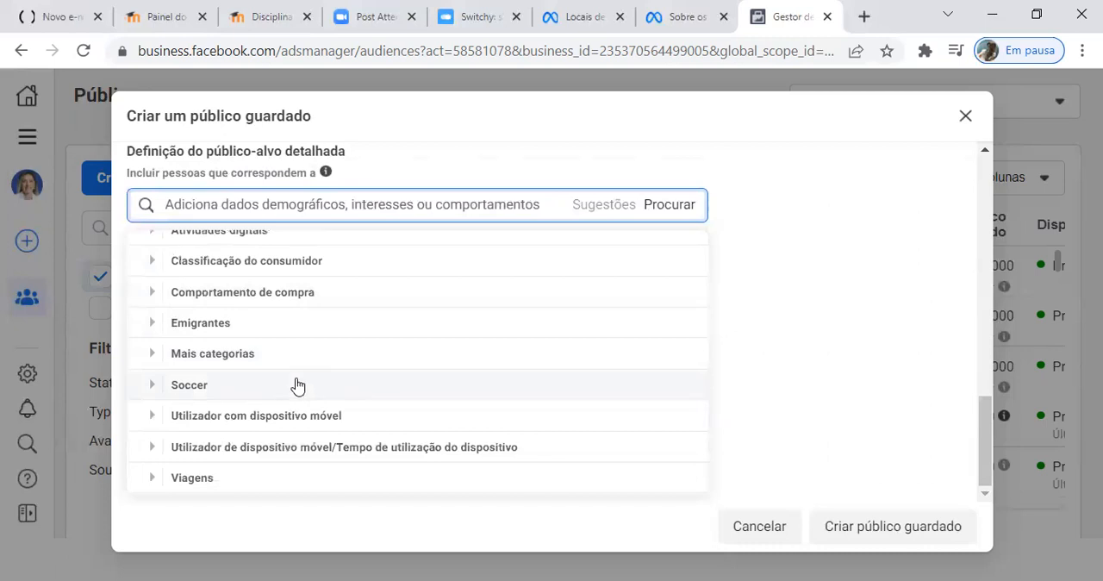
scroll(296, 387, "up", 3)
scroll(296, 387, "up", 1)
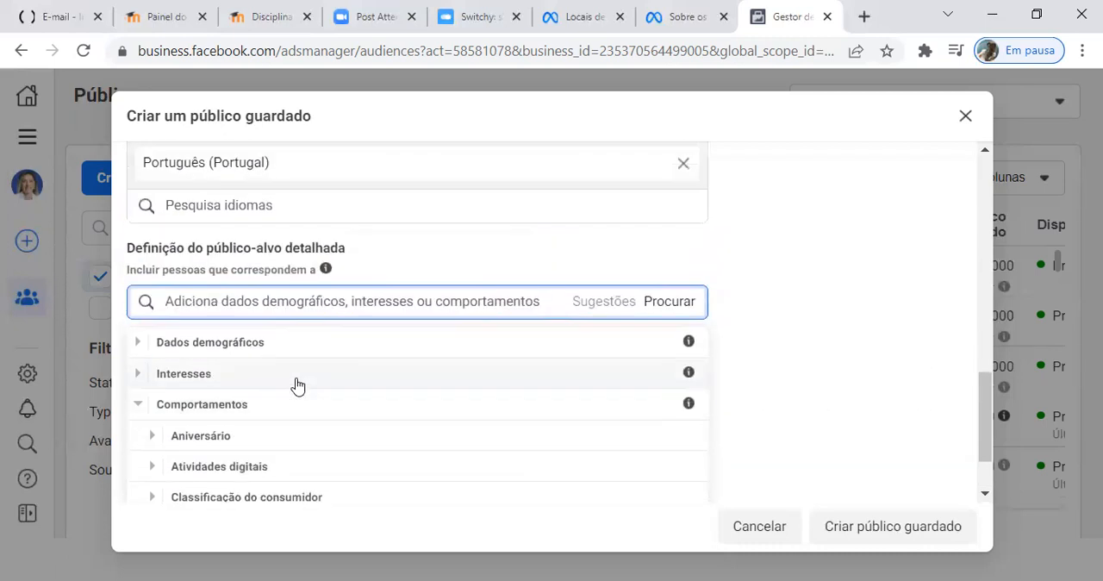
Step: Add the job title Coach to the detailed targeting, under Dados demográficos > Trabalho > Cargos
left_click(138, 342)
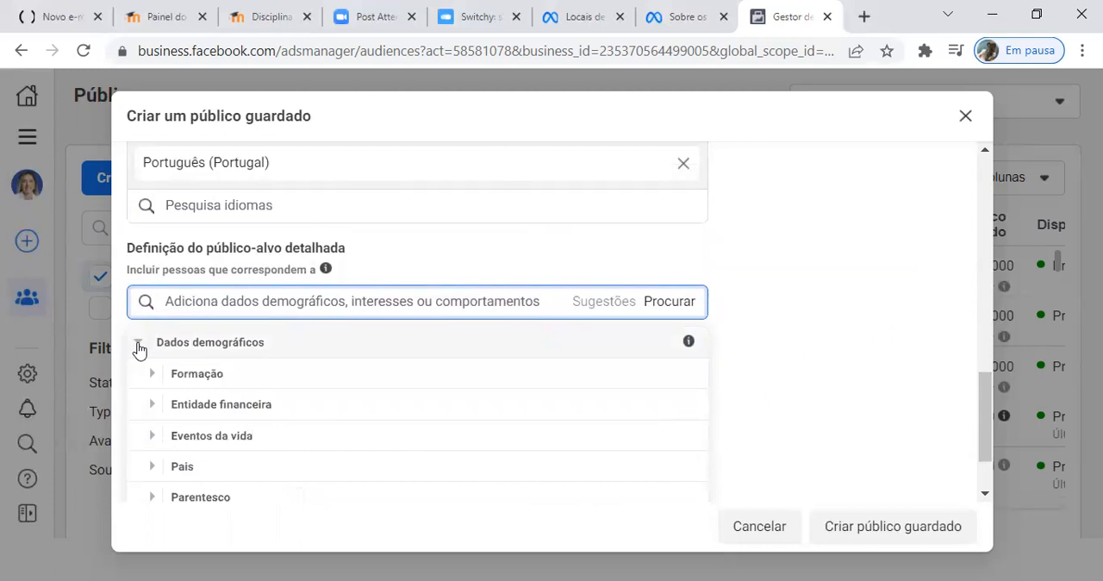
scroll(287, 395, "down", 1)
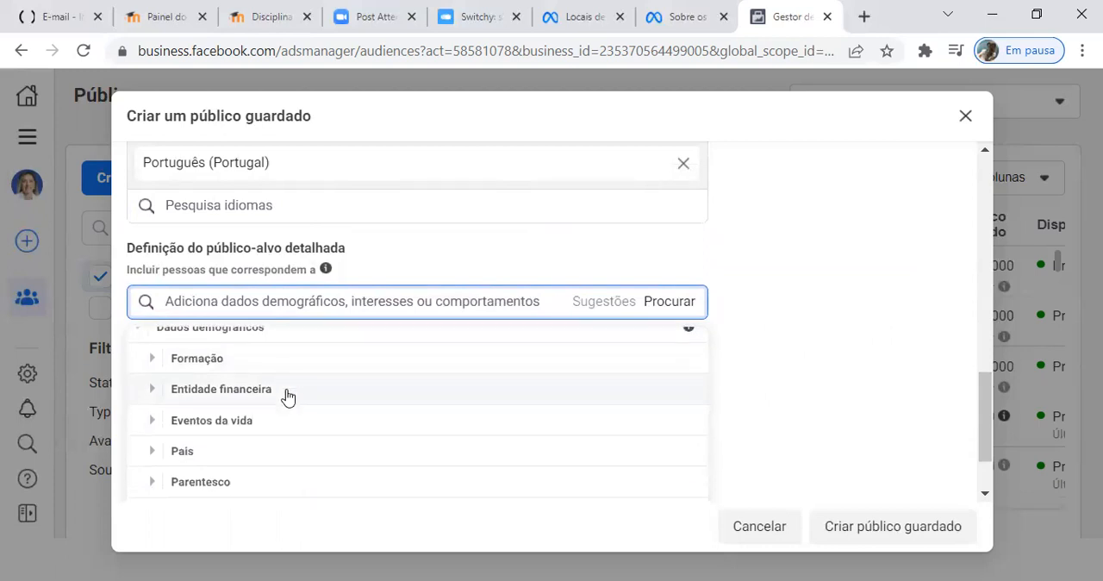
scroll(288, 434, "down", 2)
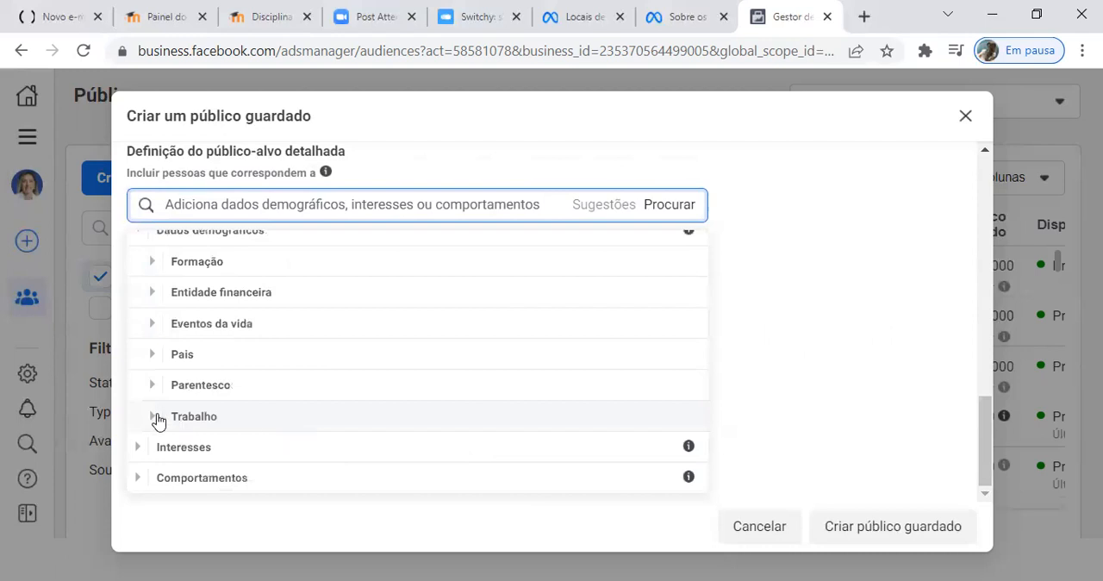
left_click(155, 419)
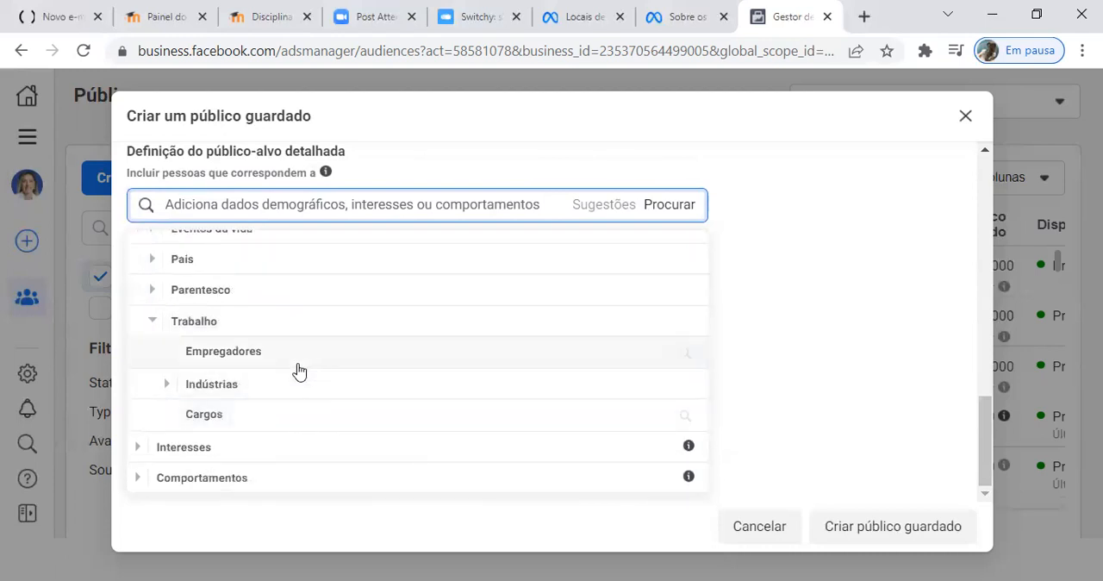
left_click(218, 419)
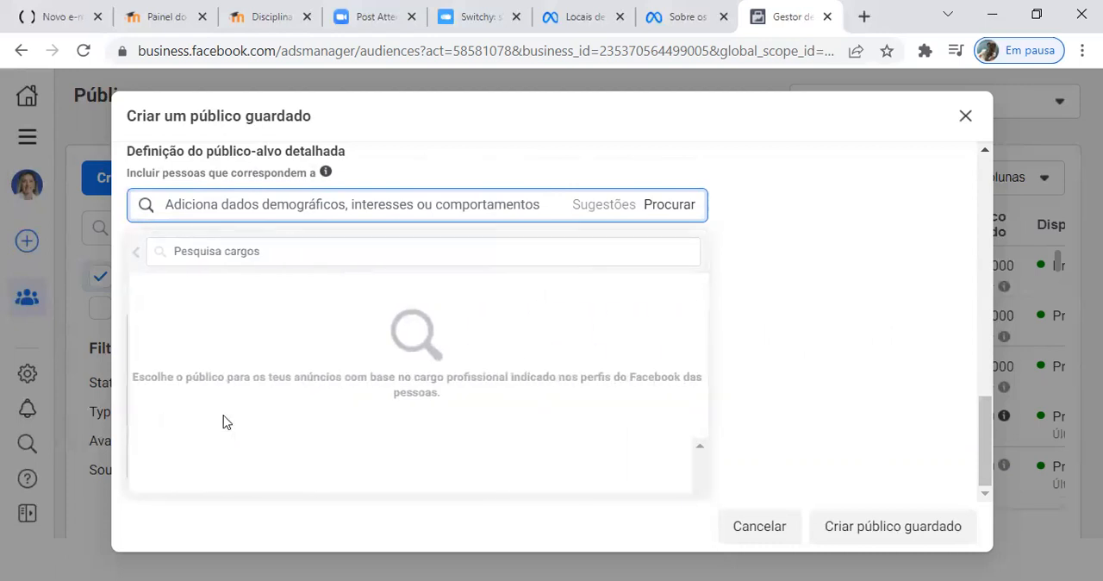
left_click(272, 251)
type("Coach")
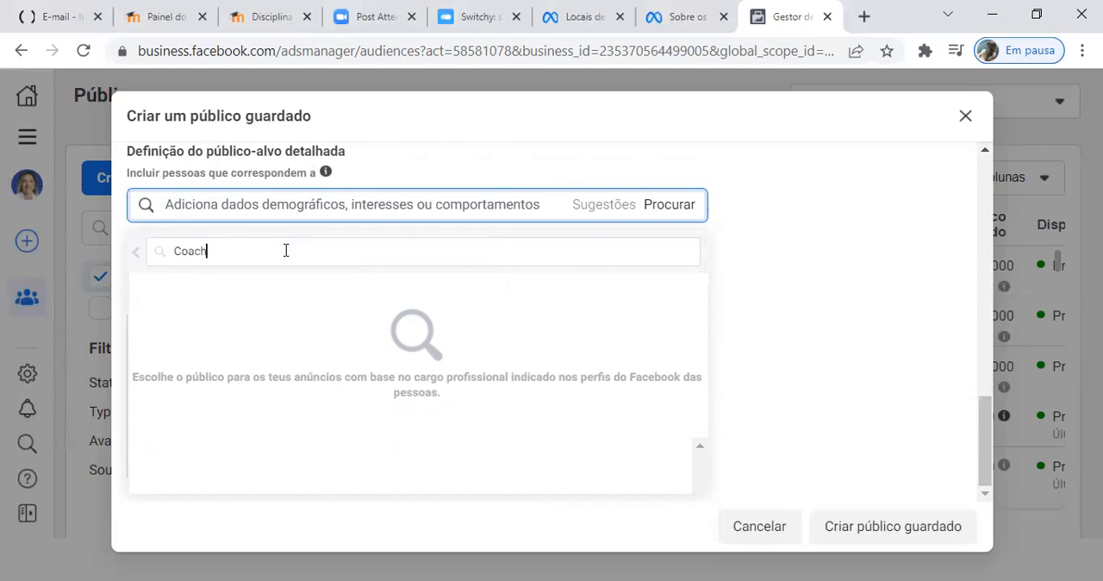
left_click(177, 291)
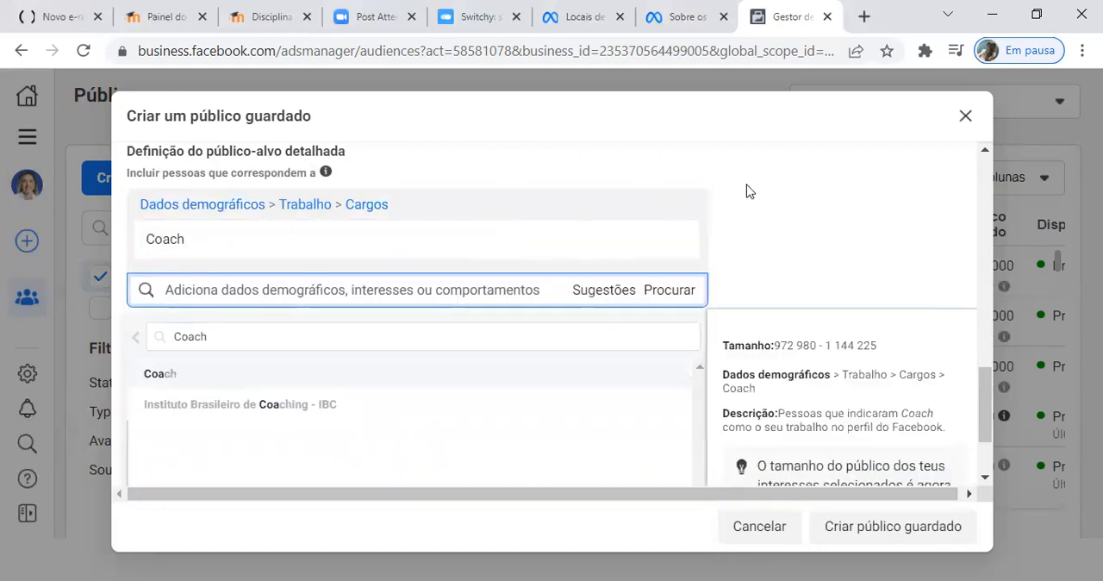
left_click_drag(985, 410, 988, 440)
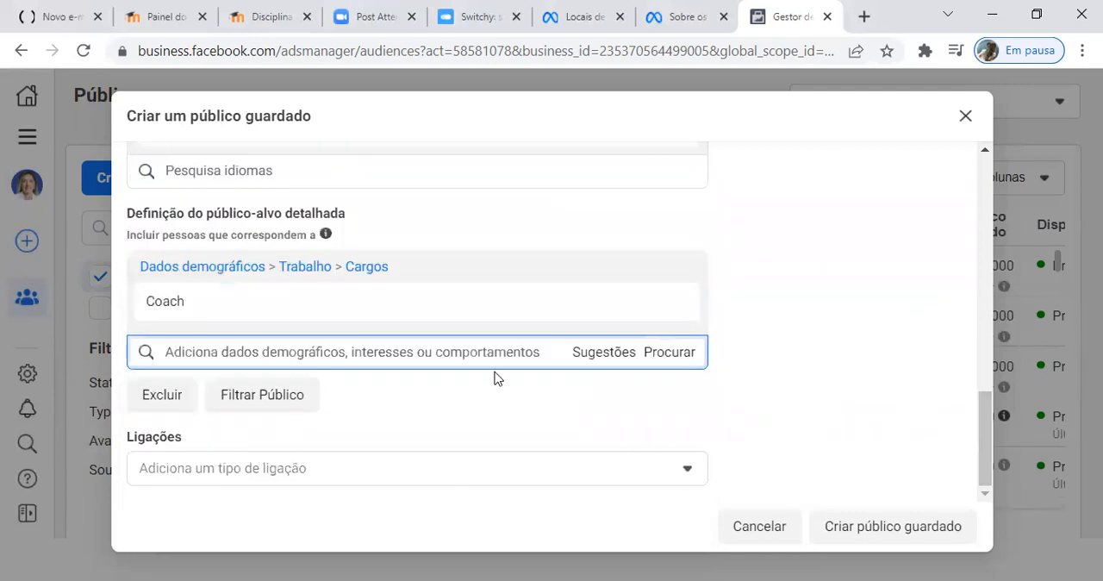
Step: Review the Cargo Coach audience's location, age, gender, language and job title settings, and create the saved audience
scroll(496, 377, "up", 6)
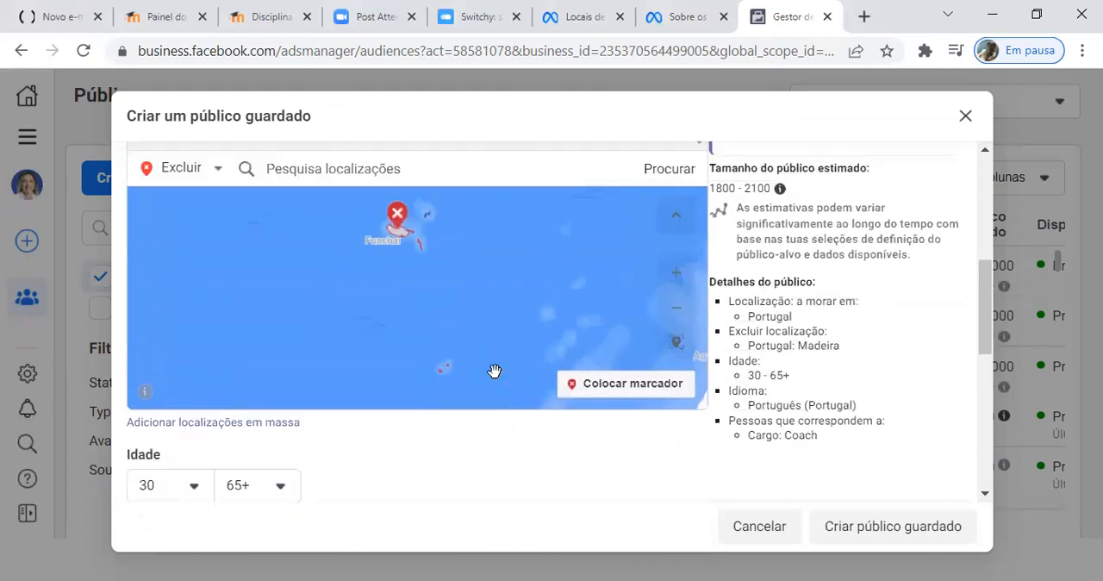
scroll(495, 370, "up", 8)
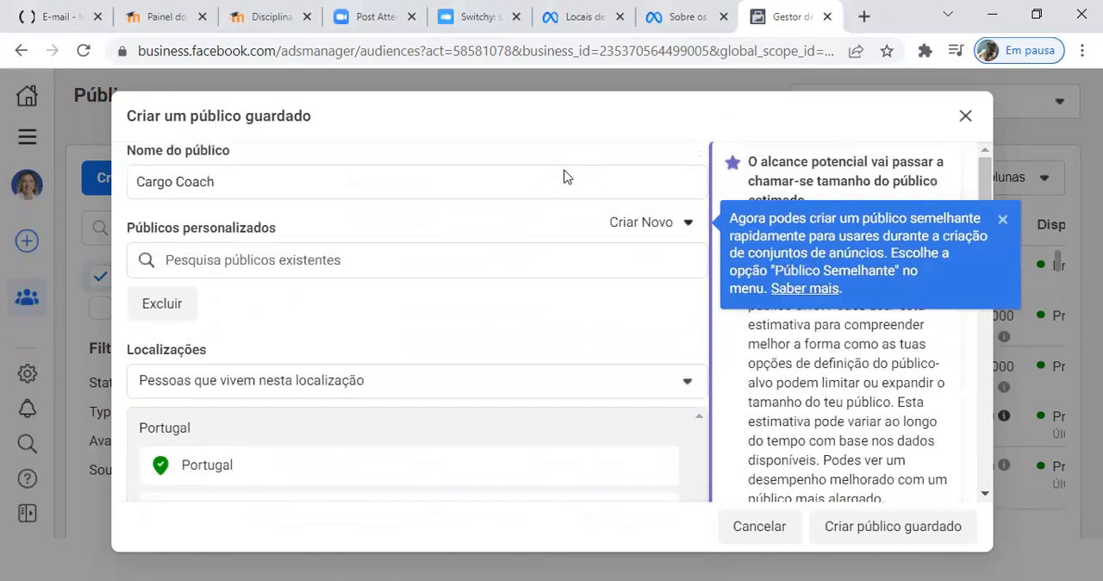
scroll(488, 252, "down", 2)
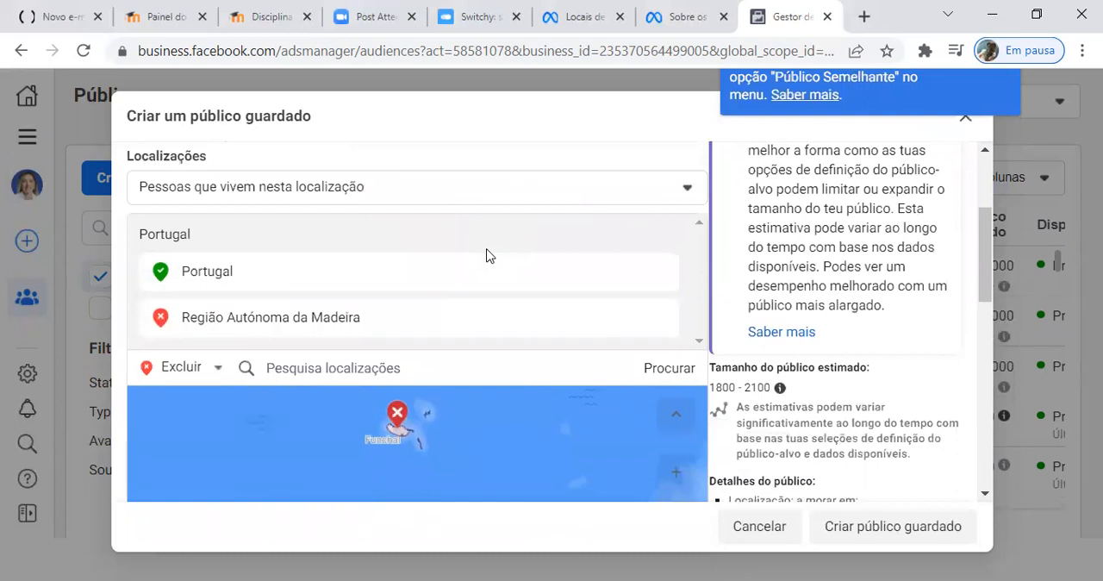
scroll(485, 250, "down", 4)
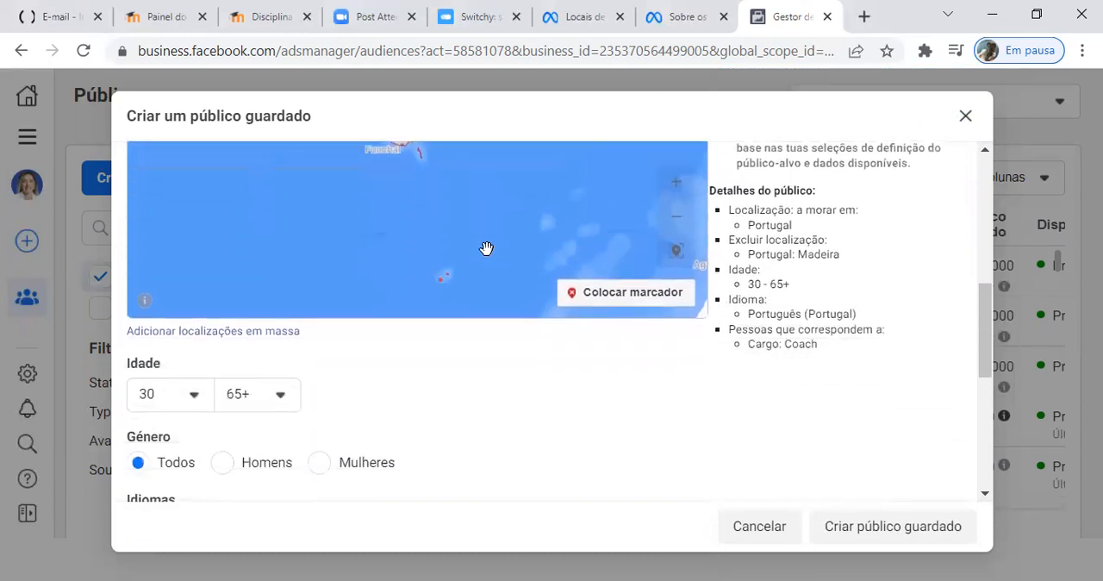
scroll(466, 370, "down", 1)
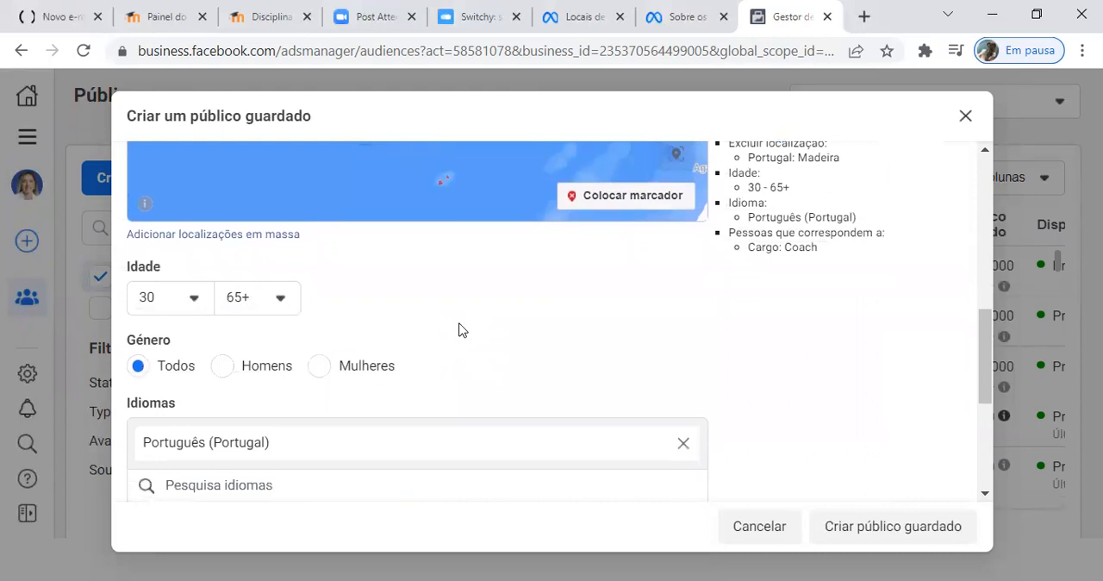
scroll(460, 330, "down", 1)
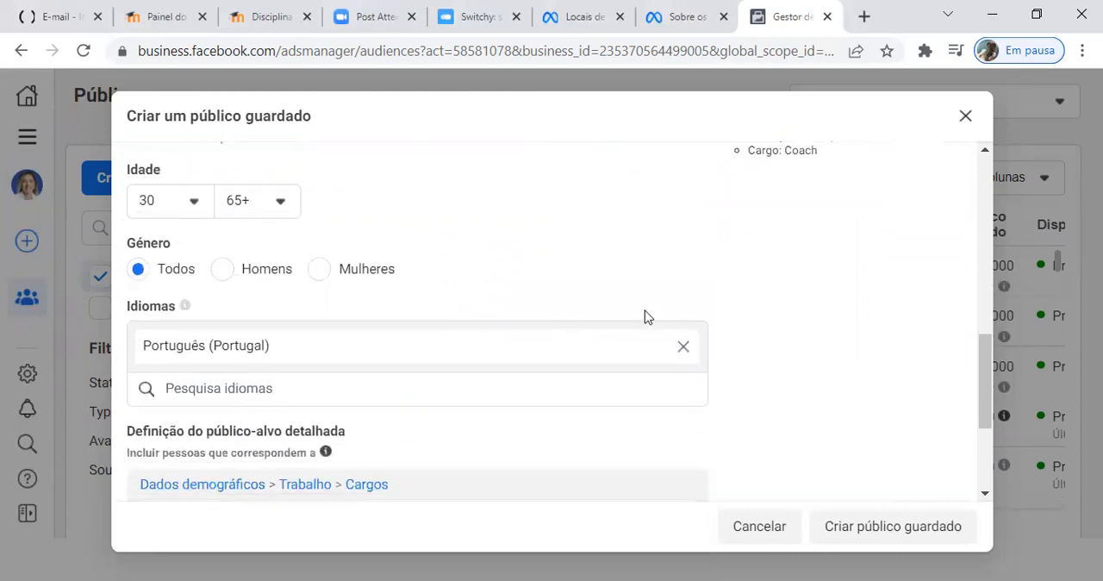
scroll(583, 293, "down", 1)
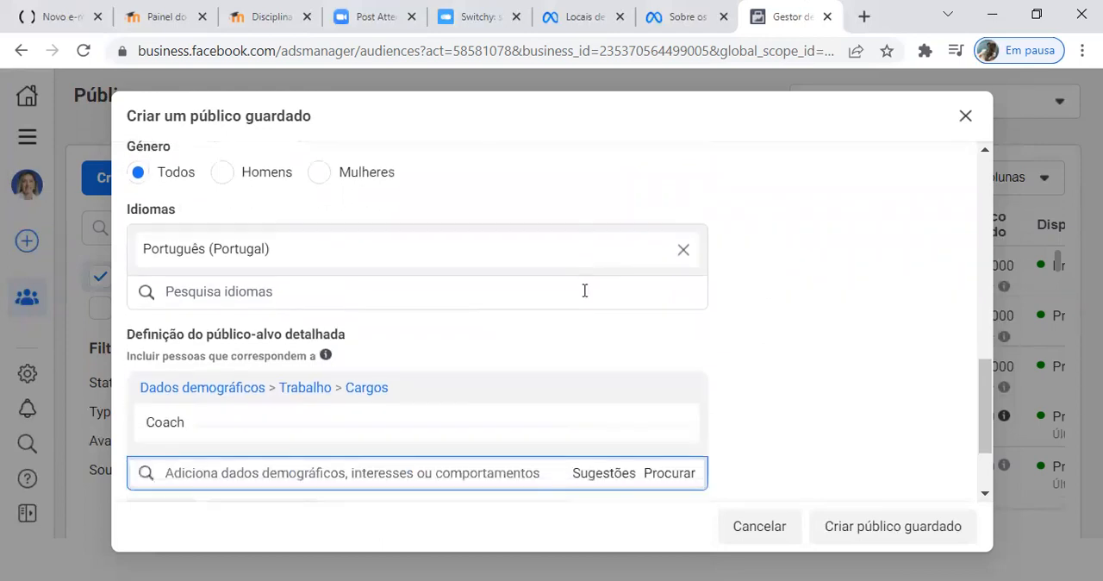
scroll(584, 290, "down", 1)
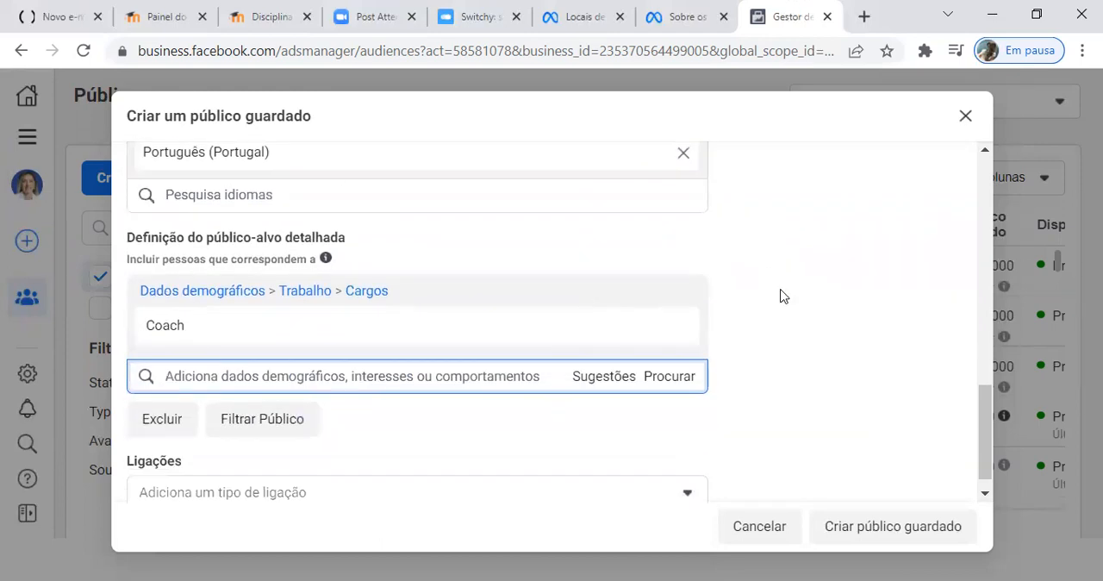
scroll(783, 295, "down", 1)
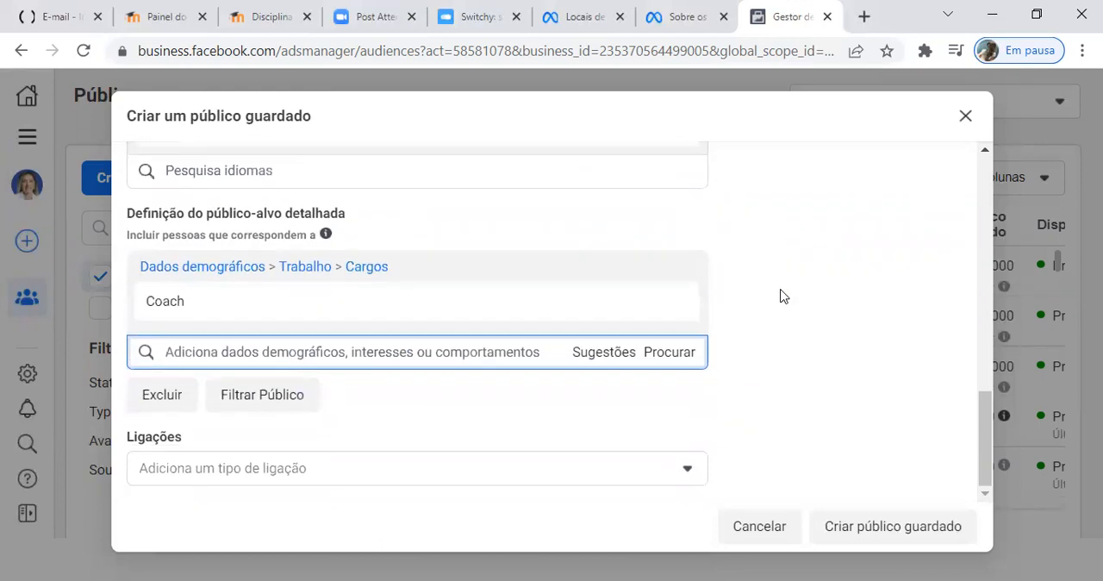
left_click(901, 530)
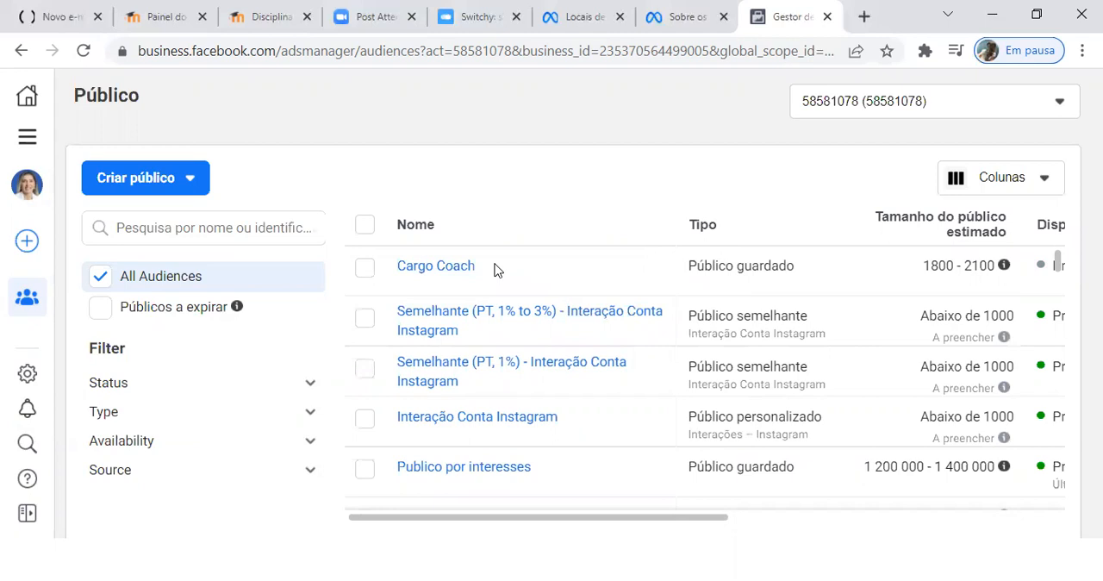
Step: Look through the account's list of saved, custom and lookalike audiences, checking their types and estimated sizes
scroll(520, 302, "down", 1)
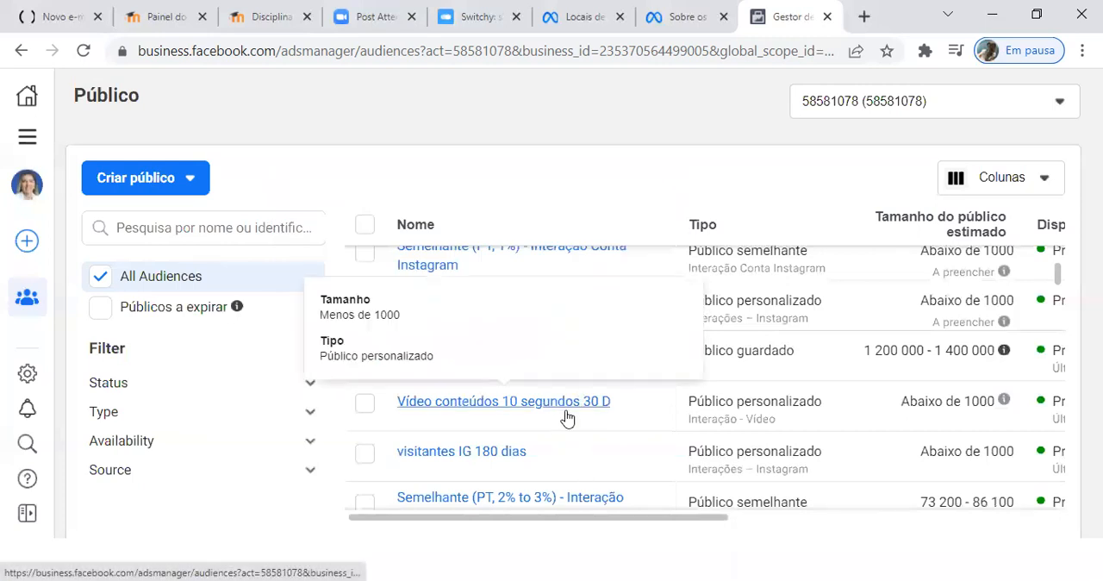
scroll(595, 418, "down", 1)
scroll(615, 417, "down", 1)
scroll(594, 437, "down", 1)
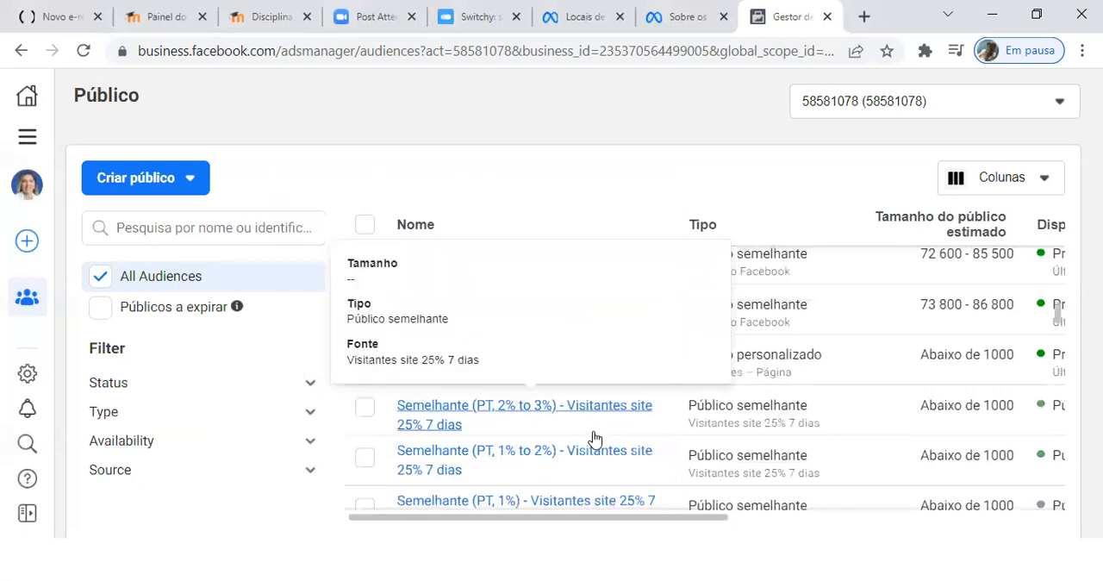
scroll(592, 436, "down", 1)
scroll(560, 436, "down", 1)
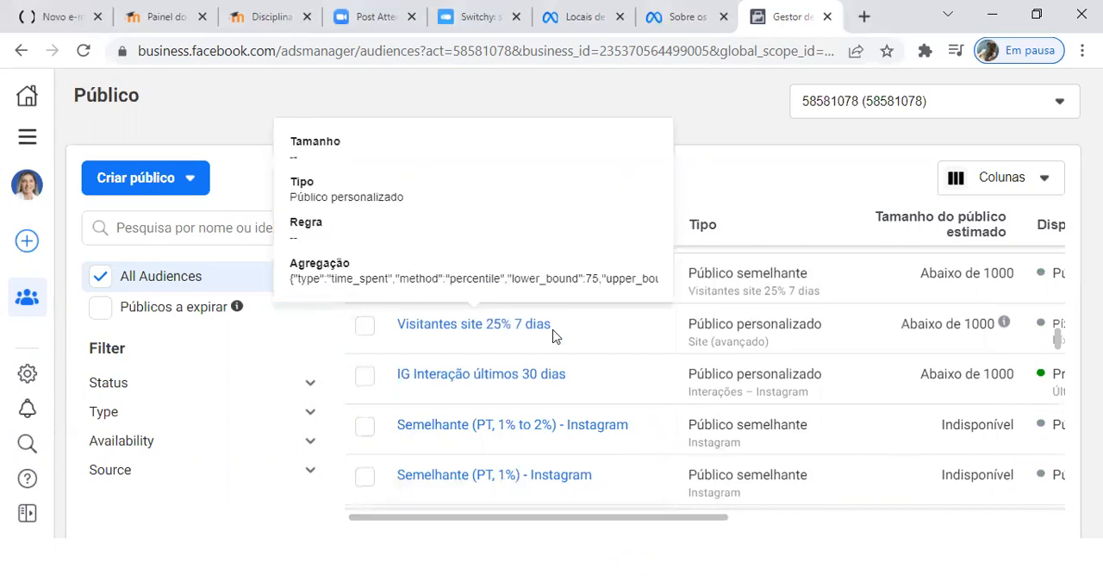
scroll(728, 491, "down", 1)
scroll(715, 470, "down", 2)
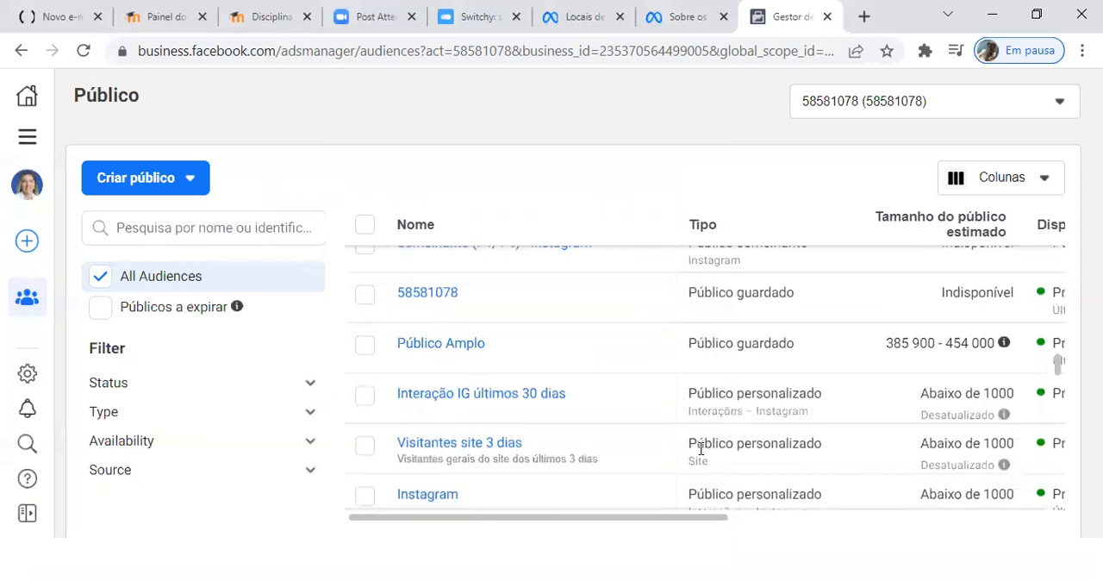
scroll(696, 455, "down", 2)
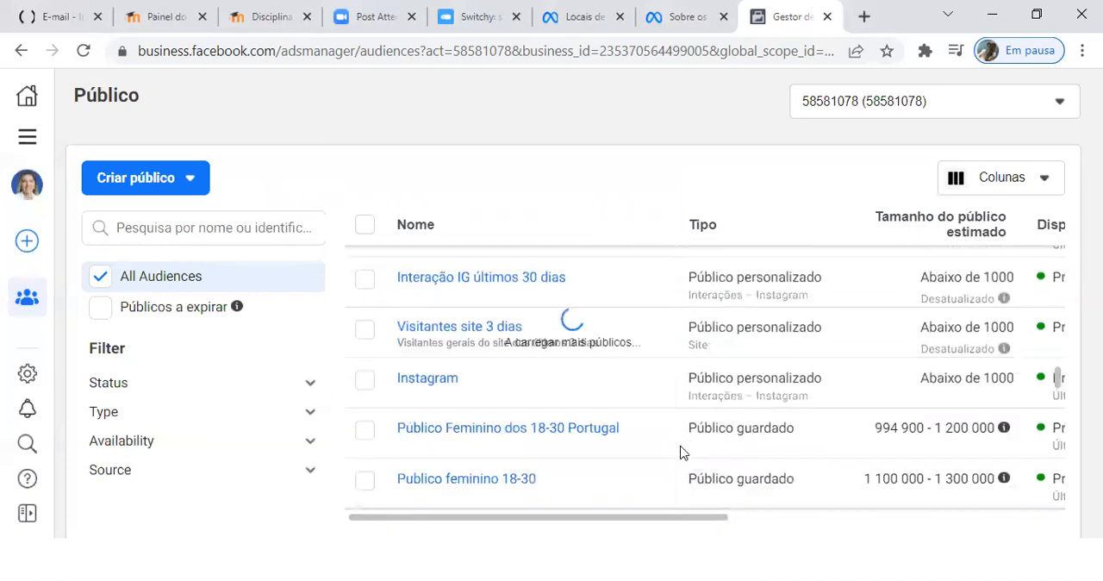
scroll(684, 450, "down", 3)
scroll(681, 451, "down", 4)
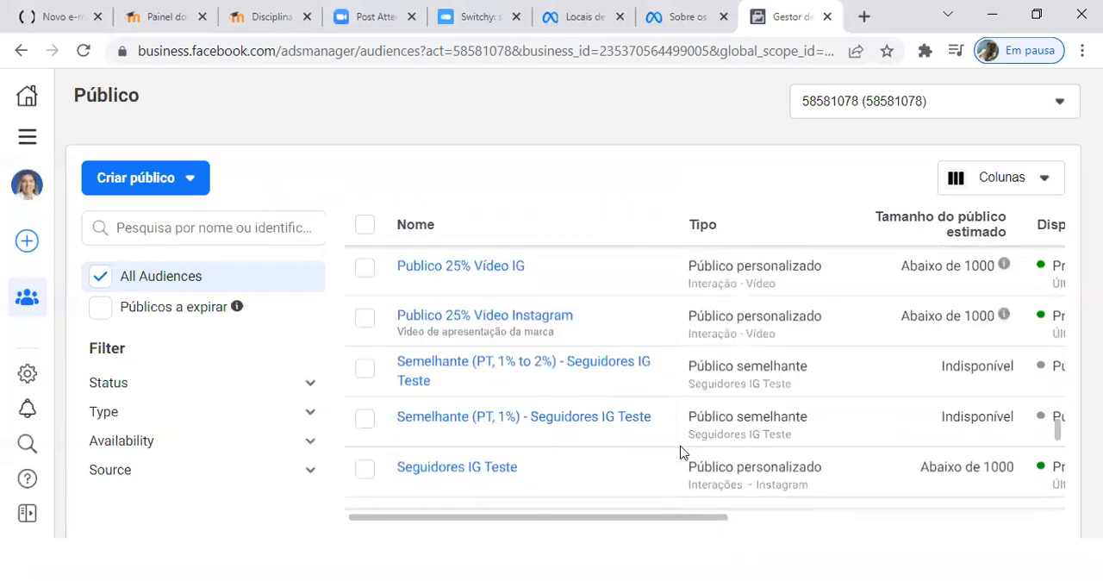
scroll(716, 457, "down", 2)
scroll(653, 436, "down", 8)
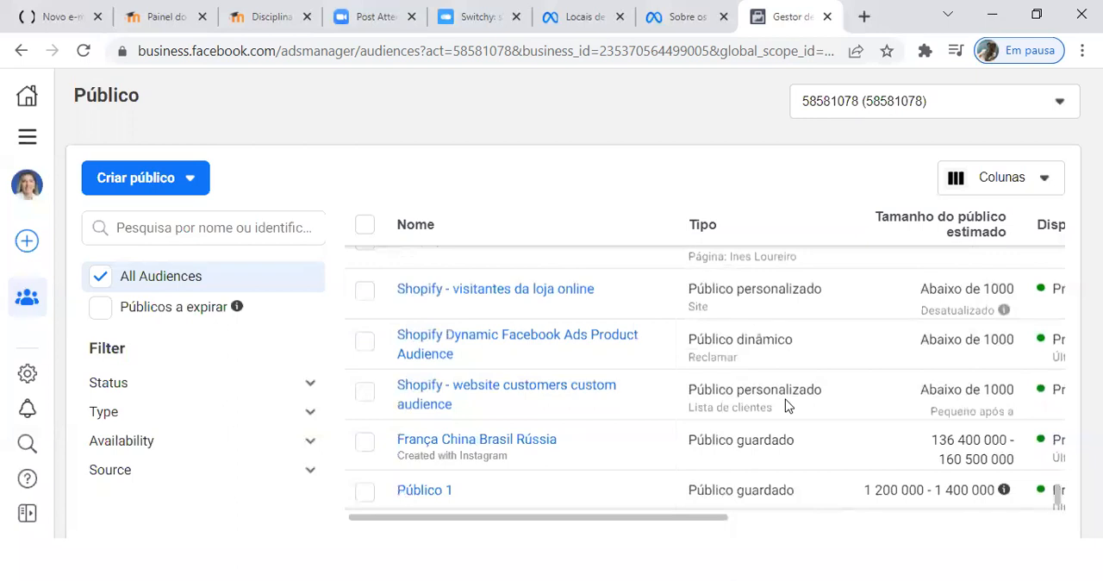
scroll(707, 446, "up", 5)
scroll(706, 448, "up", 5)
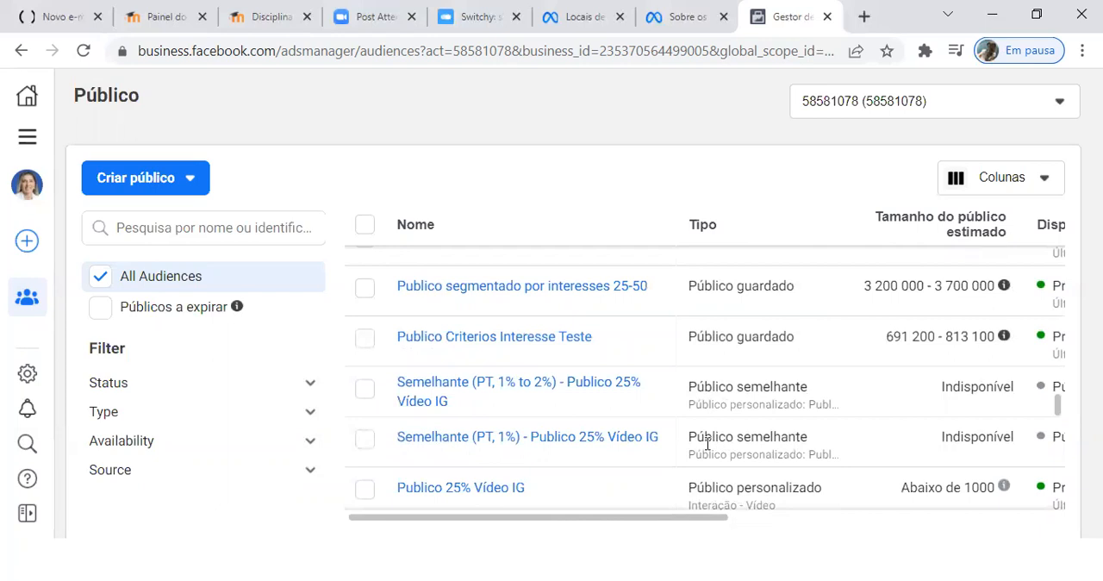
Step: Go to the Gestor de Anúncios campaigns and examine the objectives offered for a new campaign, without creating one
left_click(29, 139)
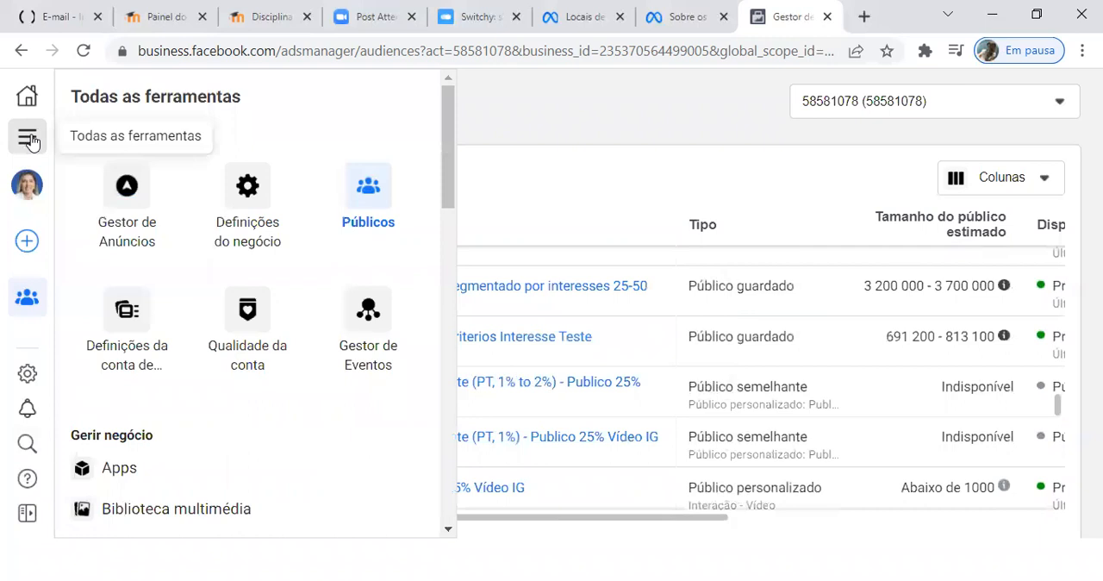
left_click(129, 198)
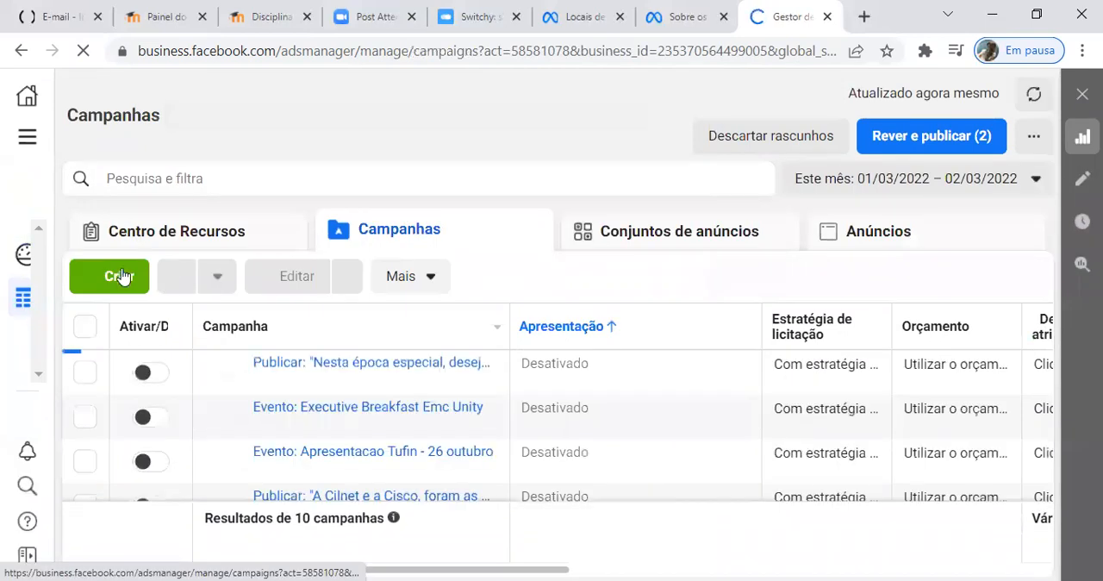
left_click(122, 275)
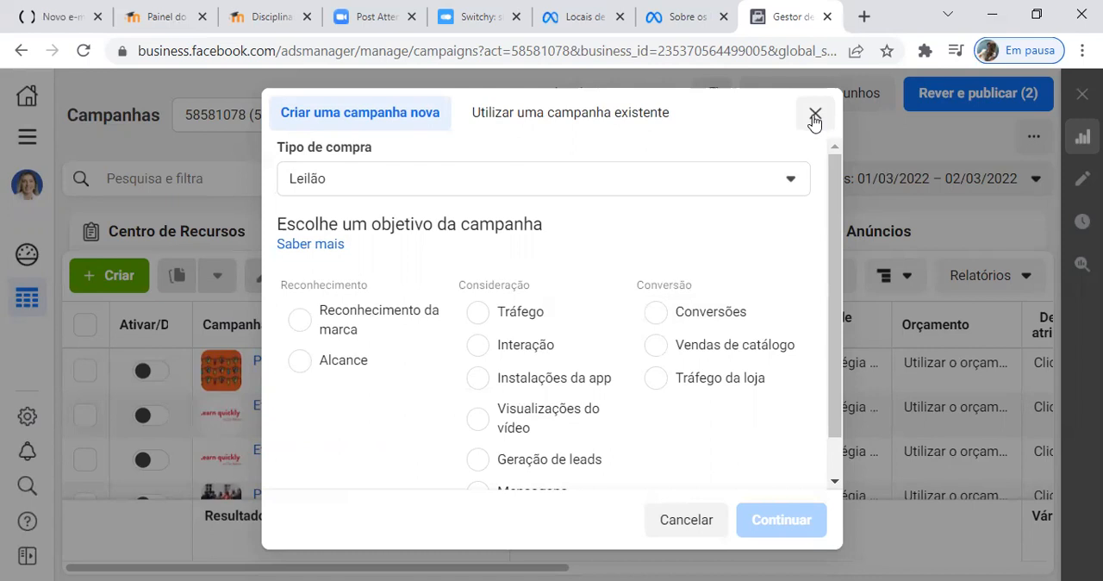
left_click(814, 118)
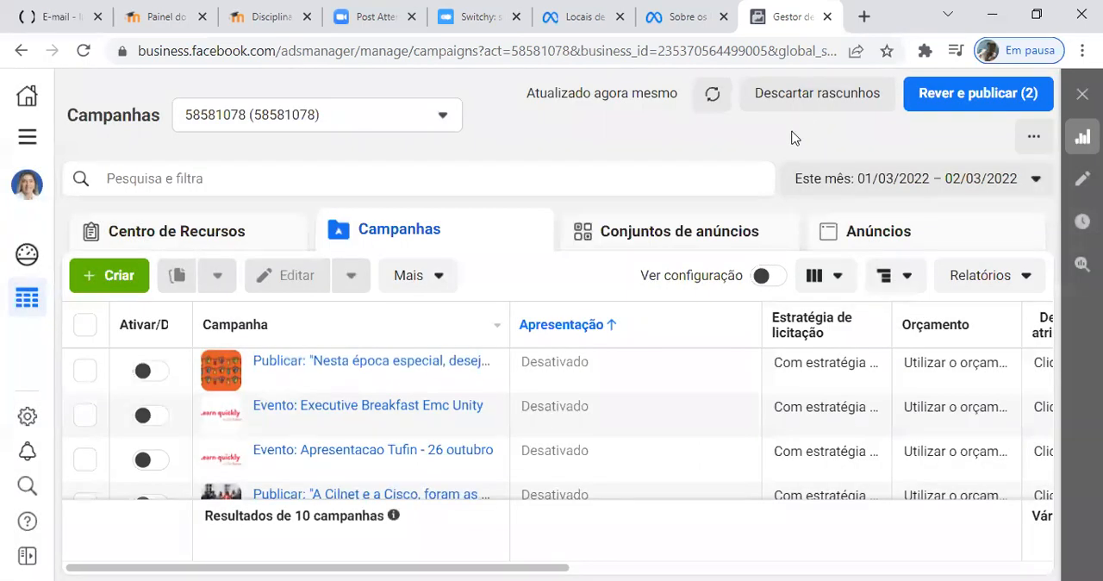